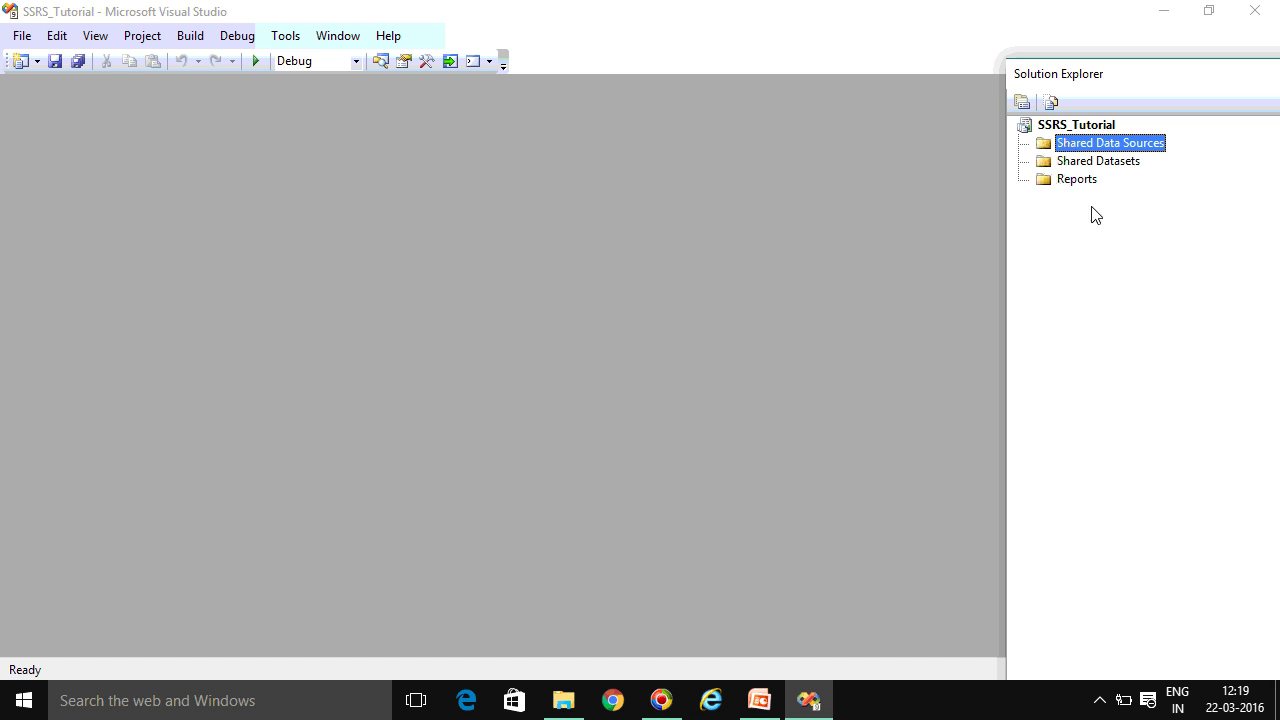
# Add a new data source from the Shared Data Sources folder and name it SharedDataSource
pyautogui.rightClick(1098, 150)
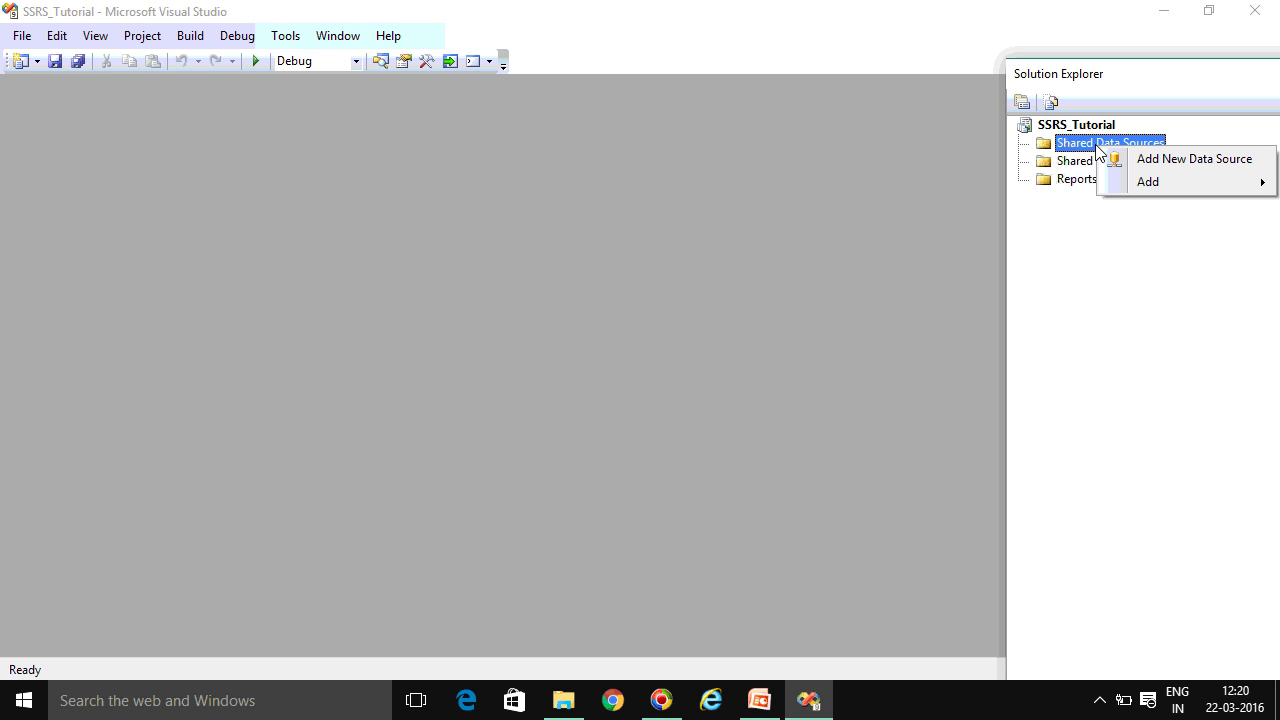
pyautogui.click(1162, 166)
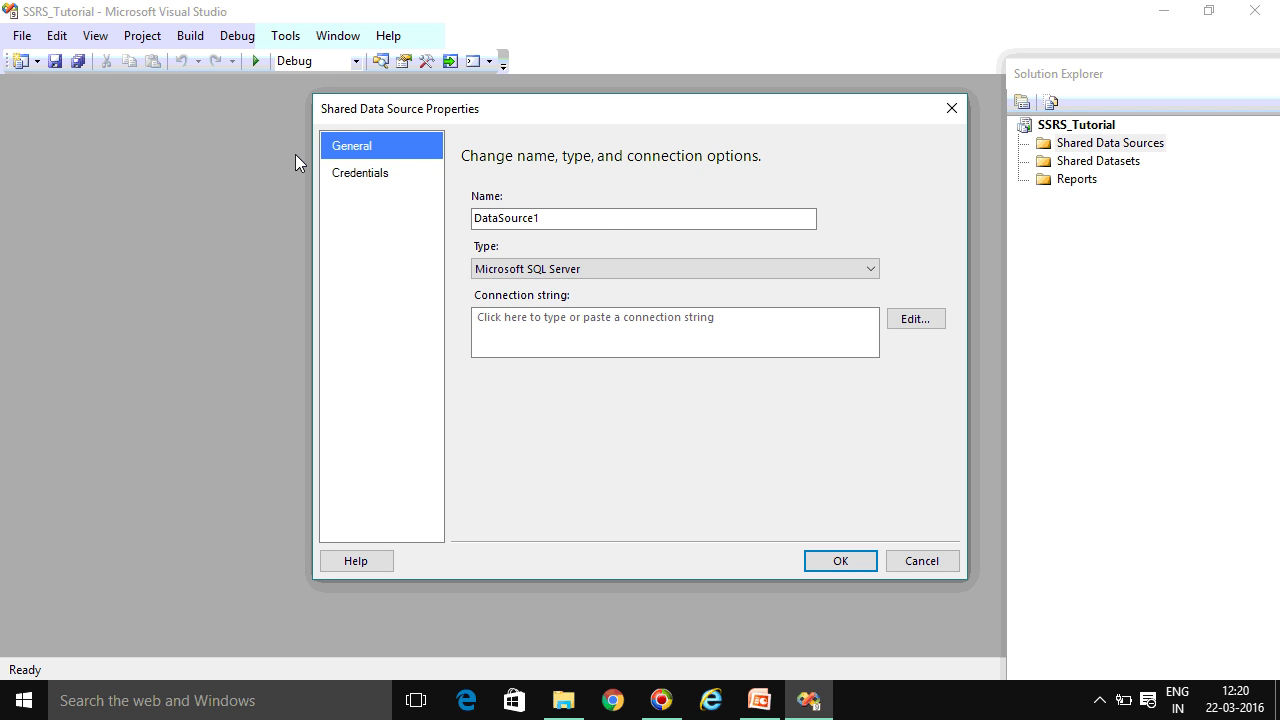
pyautogui.click(577, 222)
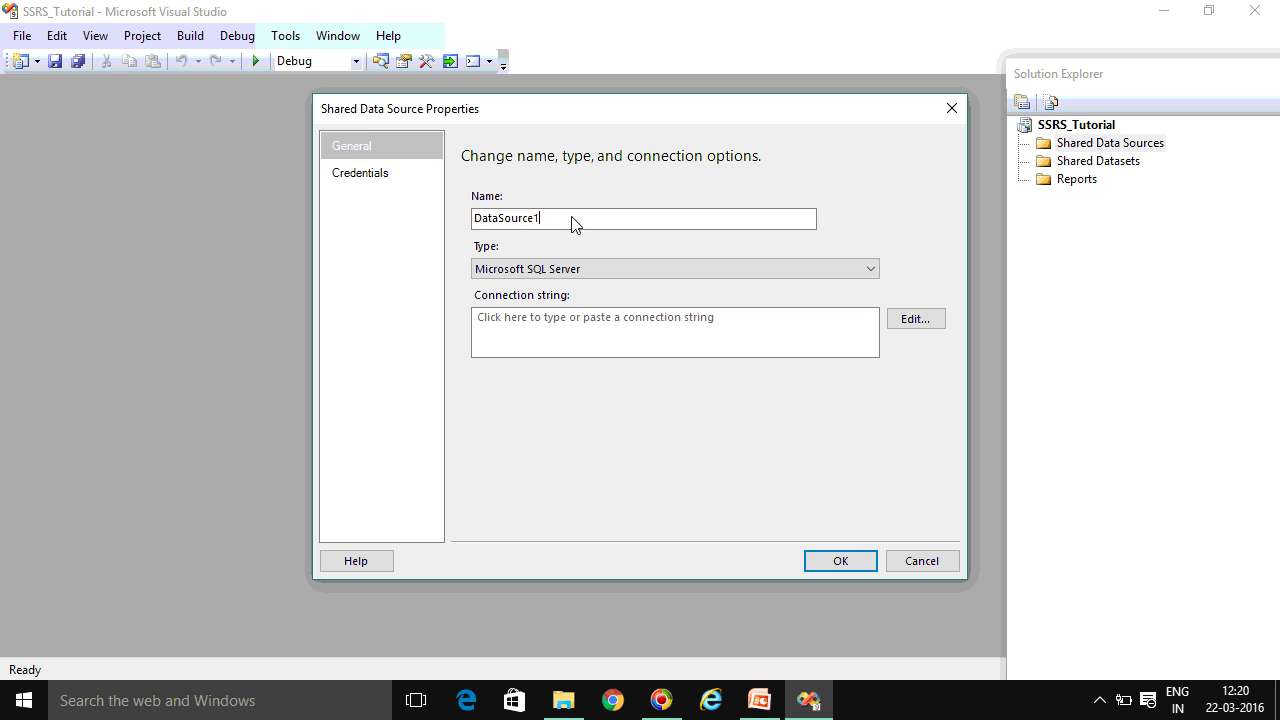
pyautogui.press('BackSpace')
pyautogui.press('BackSpace')
pyautogui.press('BackSpace')
pyautogui.press('BackSpace')
pyautogui.press('BackSpace')
pyautogui.press('BackSpace')
pyautogui.press('BackSpace')
pyautogui.press('BackSpace')
pyautogui.press('BackSpace')
pyautogui.press('BackSpace')
pyautogui.write('SharedDataSource')
# Keep Microsoft SQL Server as the type and bring up the connection string's Connection Properties
pyautogui.click(537, 272)
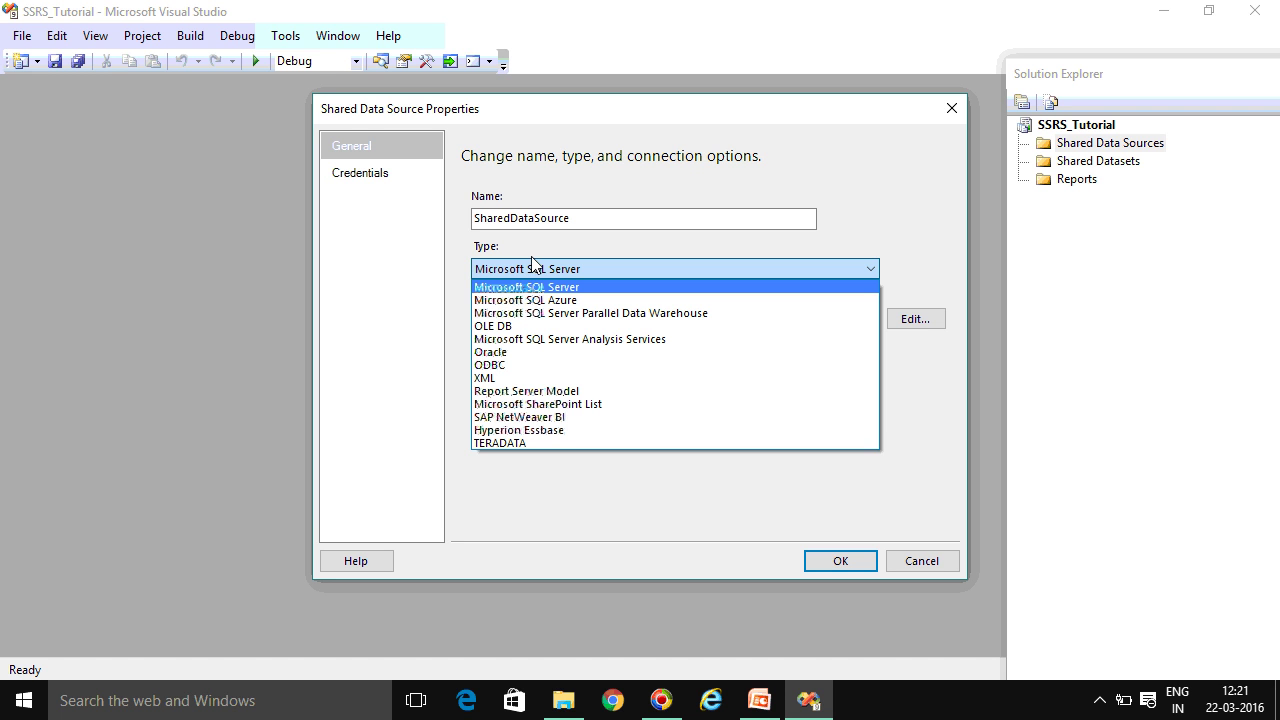
pyautogui.click(535, 288)
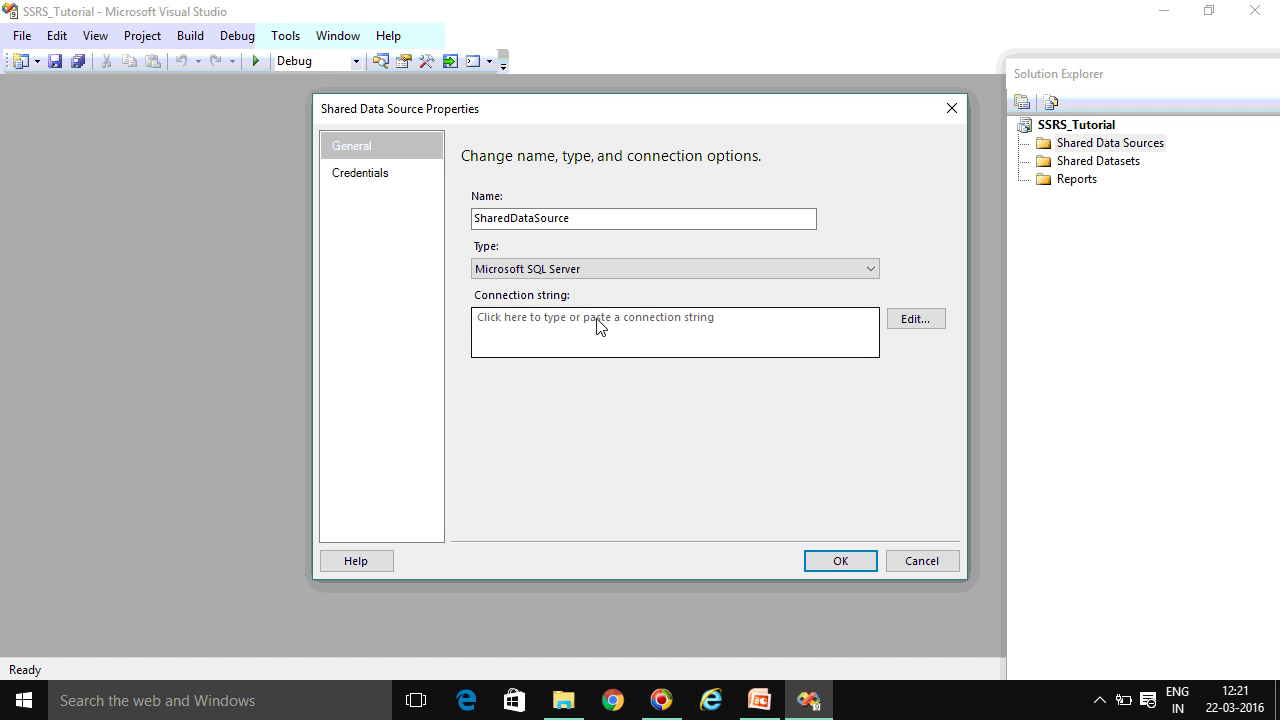
pyautogui.click(930, 320)
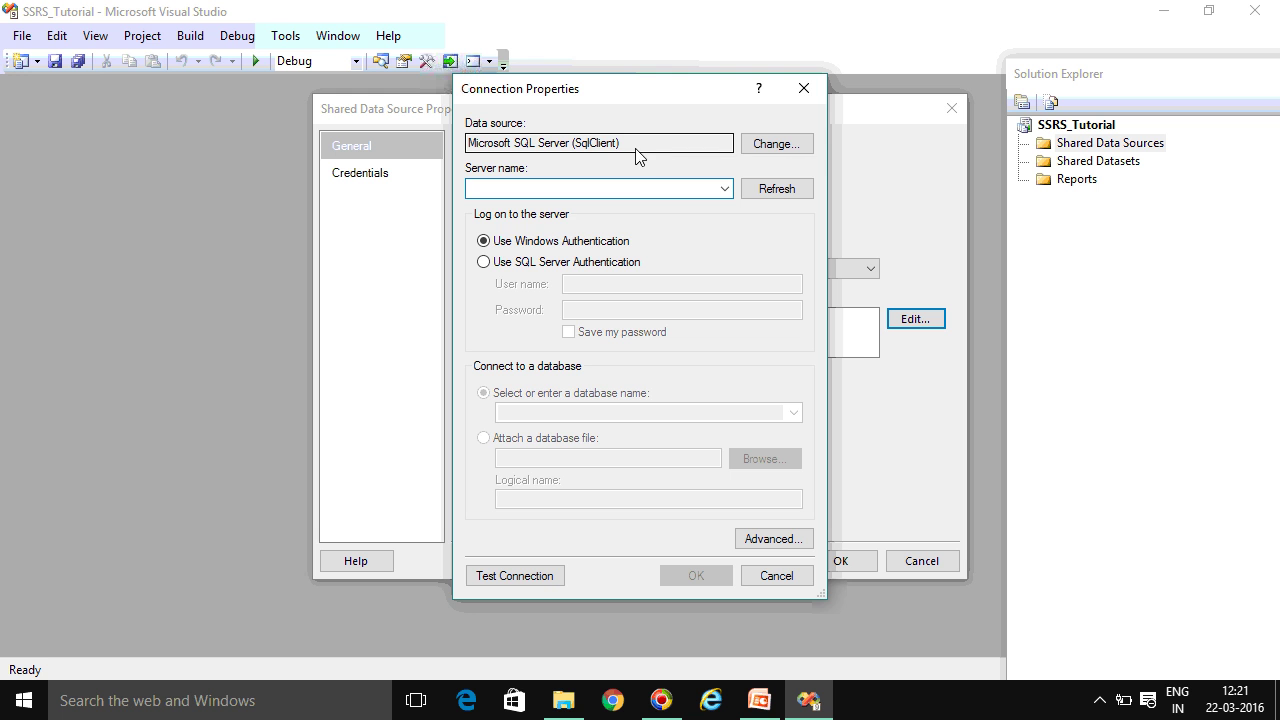
pyautogui.click(800, 147)
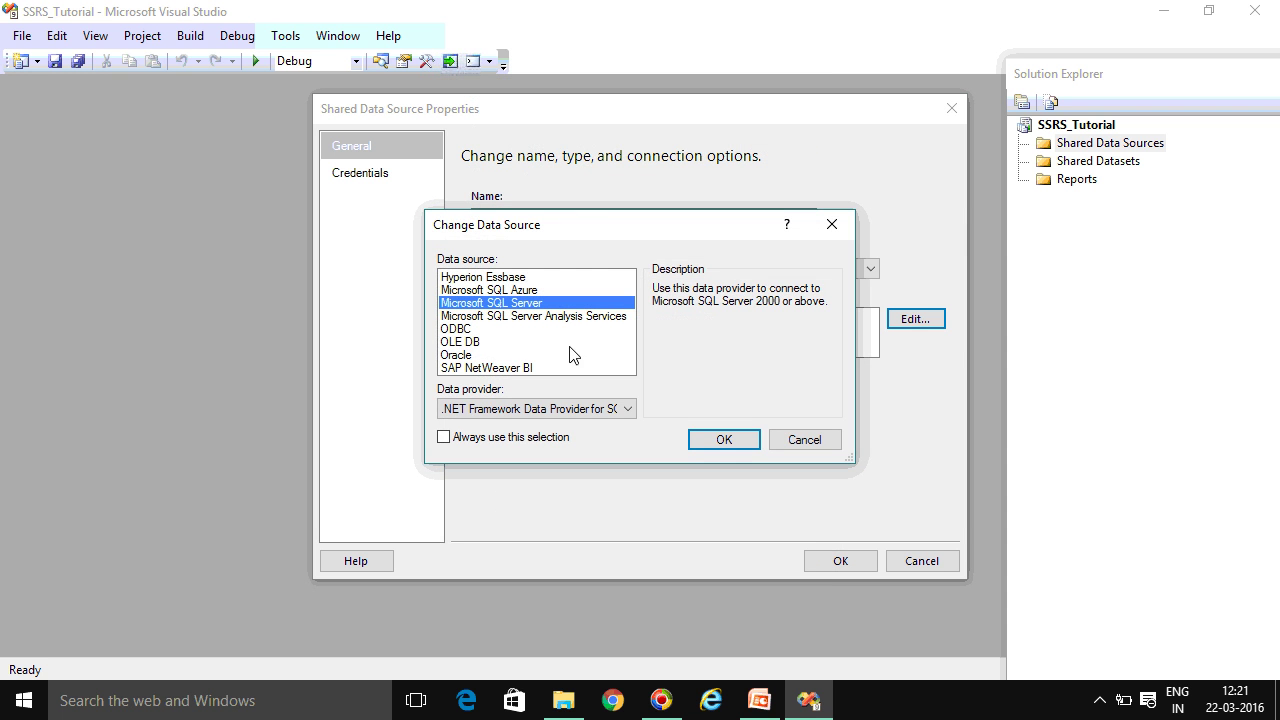
pyautogui.click(800, 440)
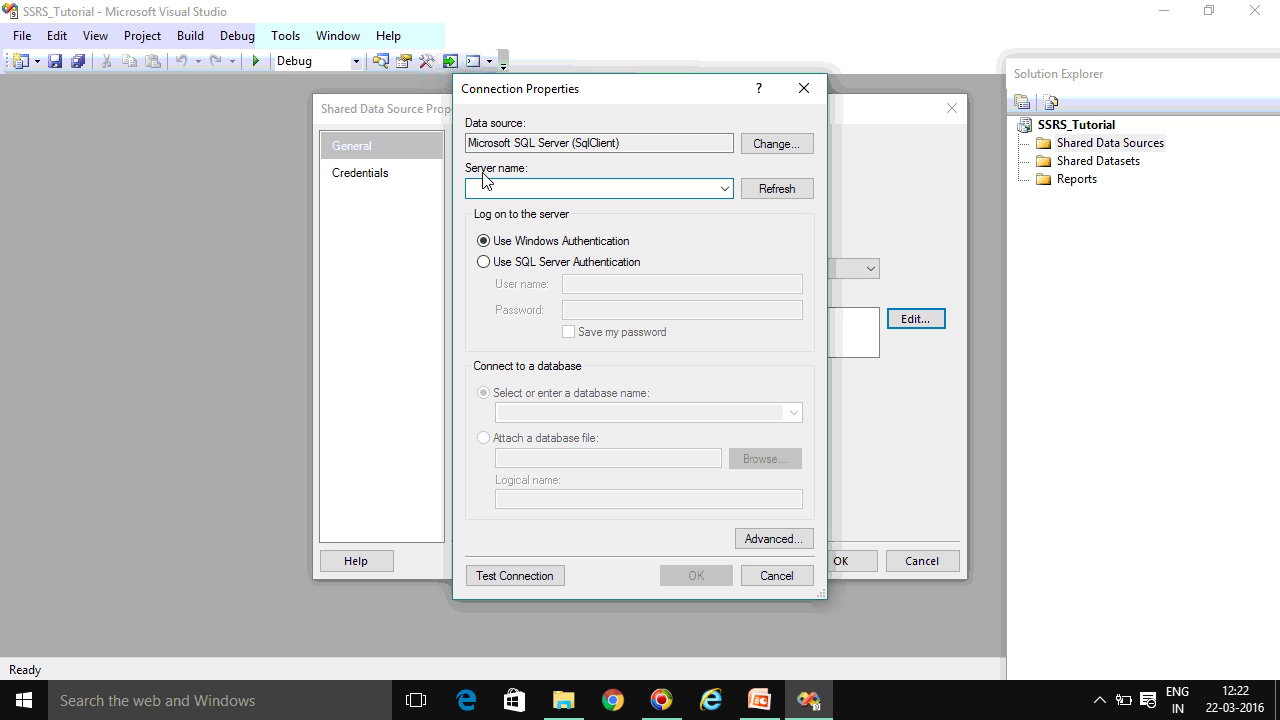
# Enter (local) as the server name
pyautogui.write('s')
pyautogui.press('BackSpace')
pyautogui.press('Down')
pyautogui.press('BackSpace')
pyautogui.write('(local)')
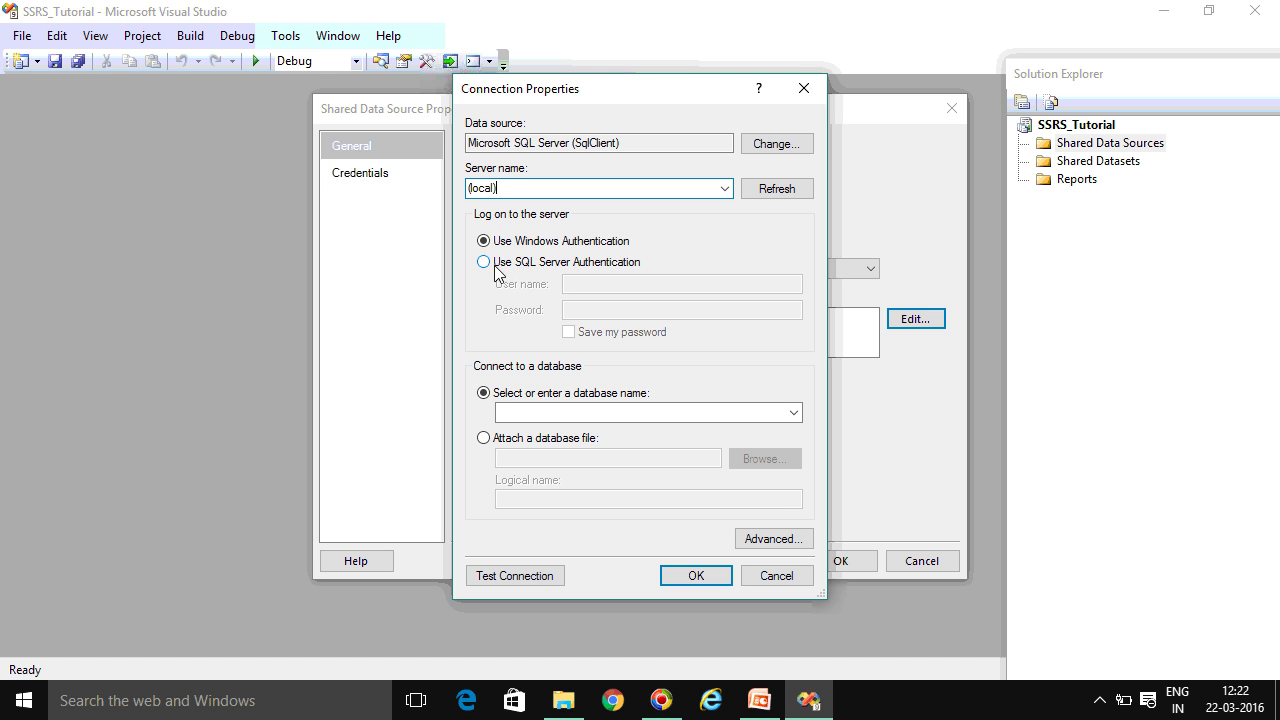
# Keep Windows authentication, select the AdventureWorks2008 database, and test the connection
pyautogui.click(495, 265)
pyautogui.click(578, 283)
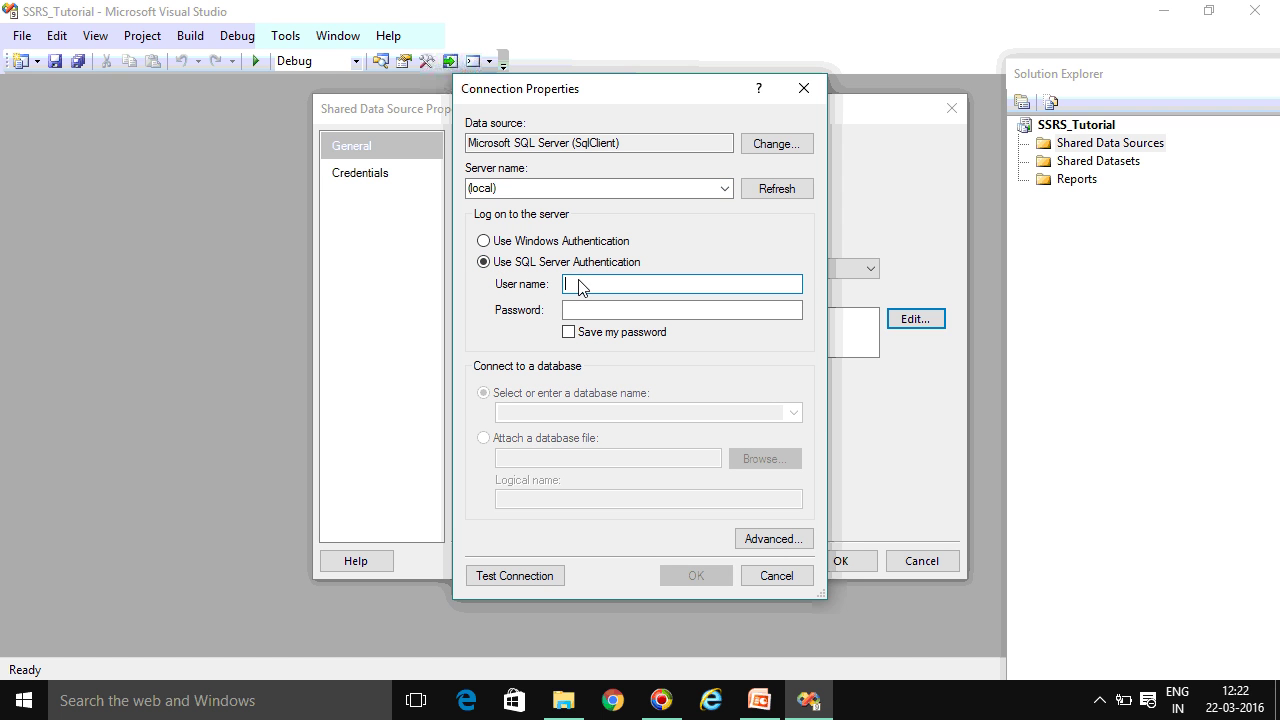
pyautogui.write('sa')
pyautogui.click(588, 310)
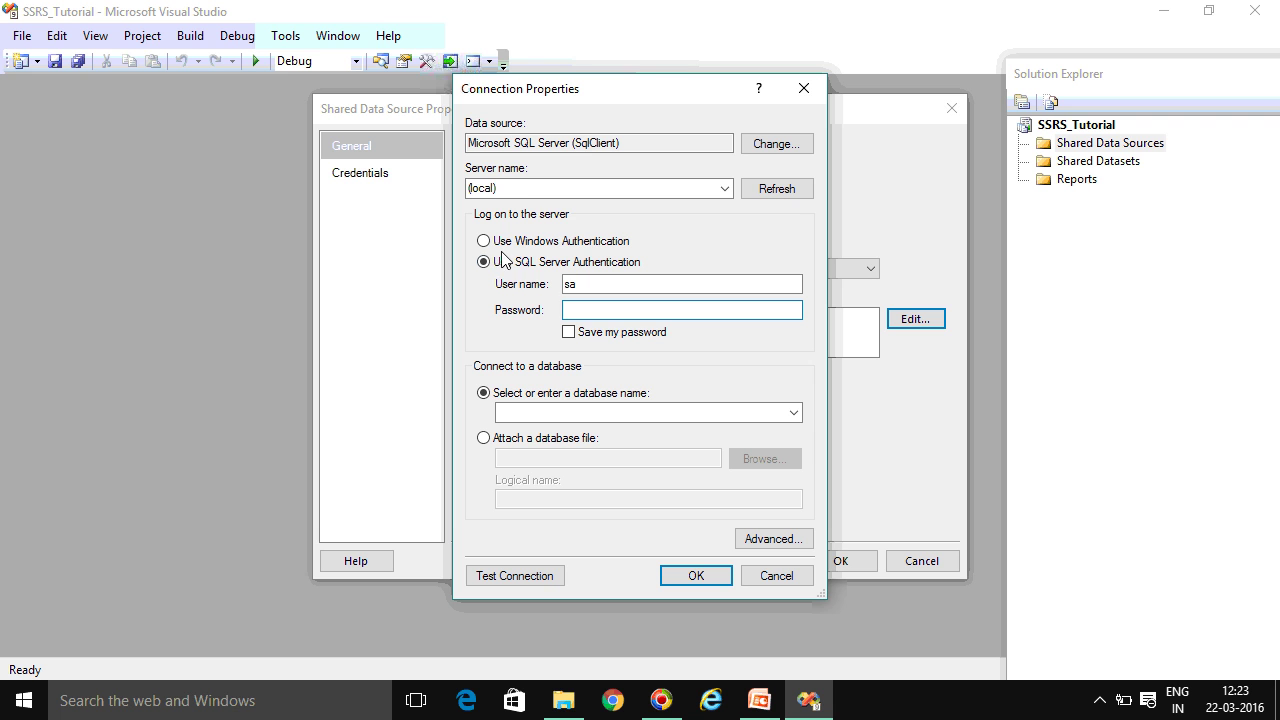
pyautogui.click(484, 242)
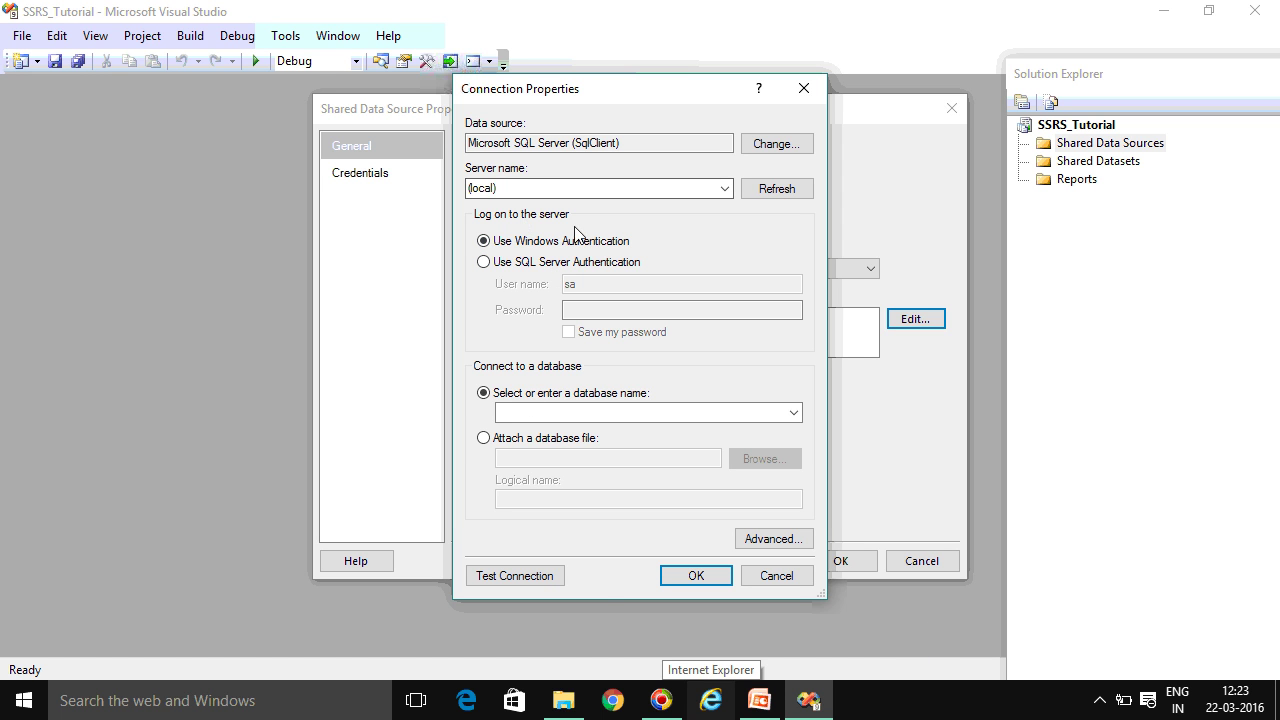
pyautogui.click(794, 413)
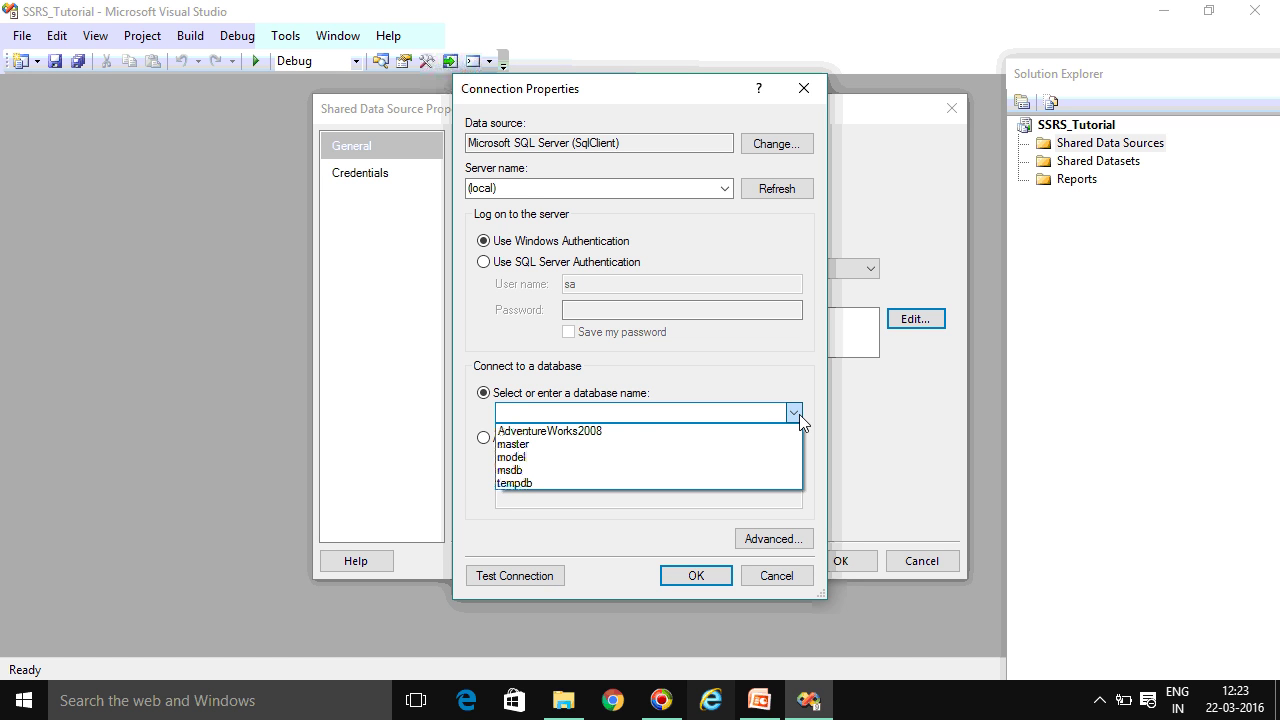
pyautogui.click(607, 430)
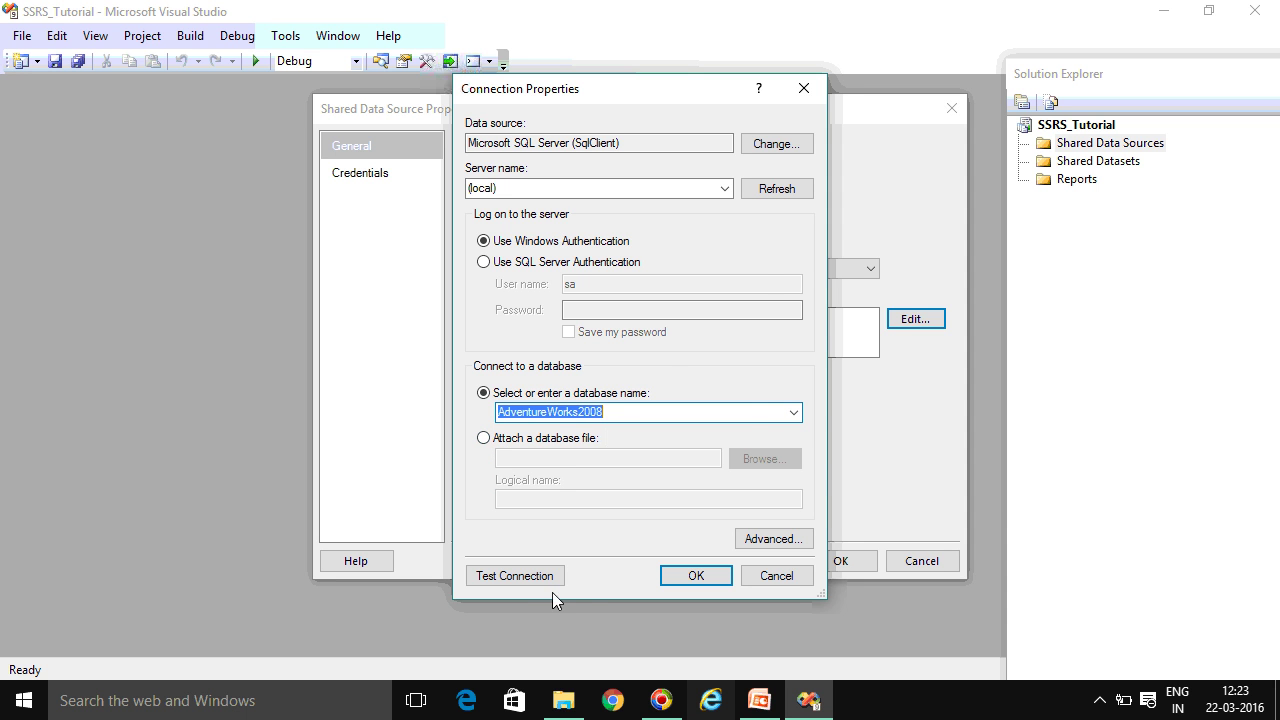
pyautogui.click(527, 578)
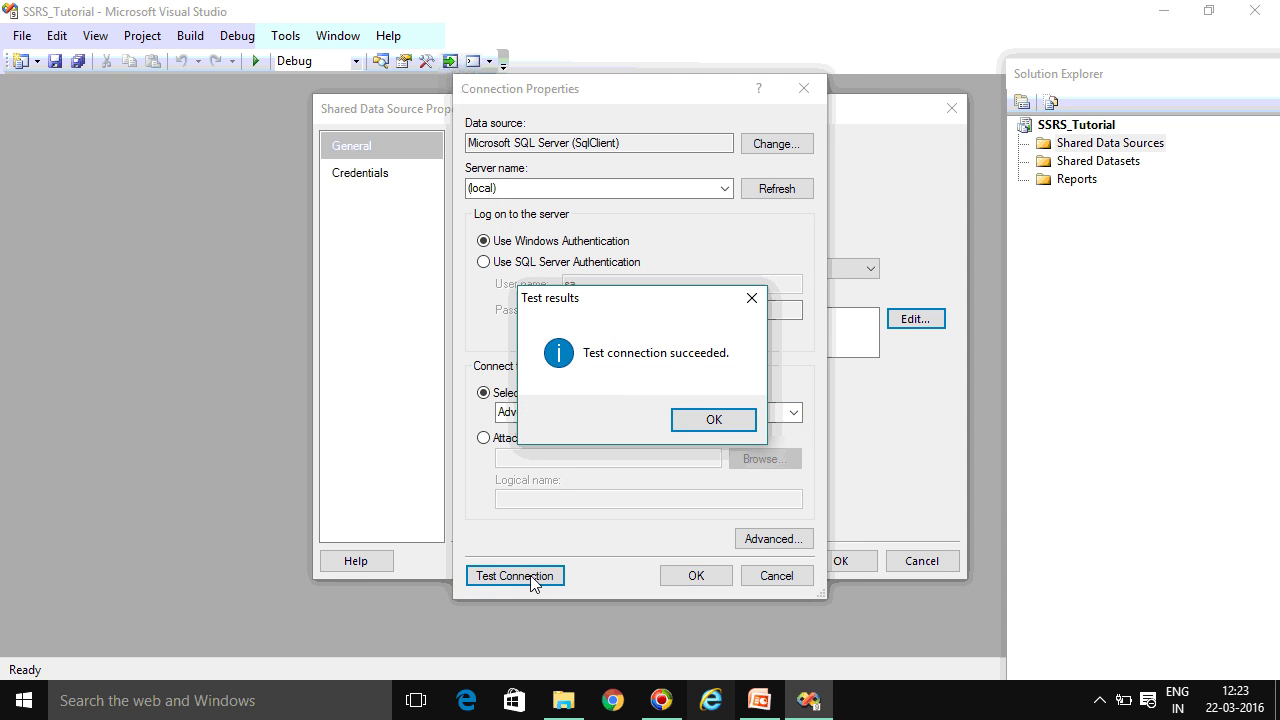
# Dismiss the successful test result and accept the (local) AdventureWorks2008 connection settings
pyautogui.moveTo(611, 309); pyautogui.dragTo(628, 232)
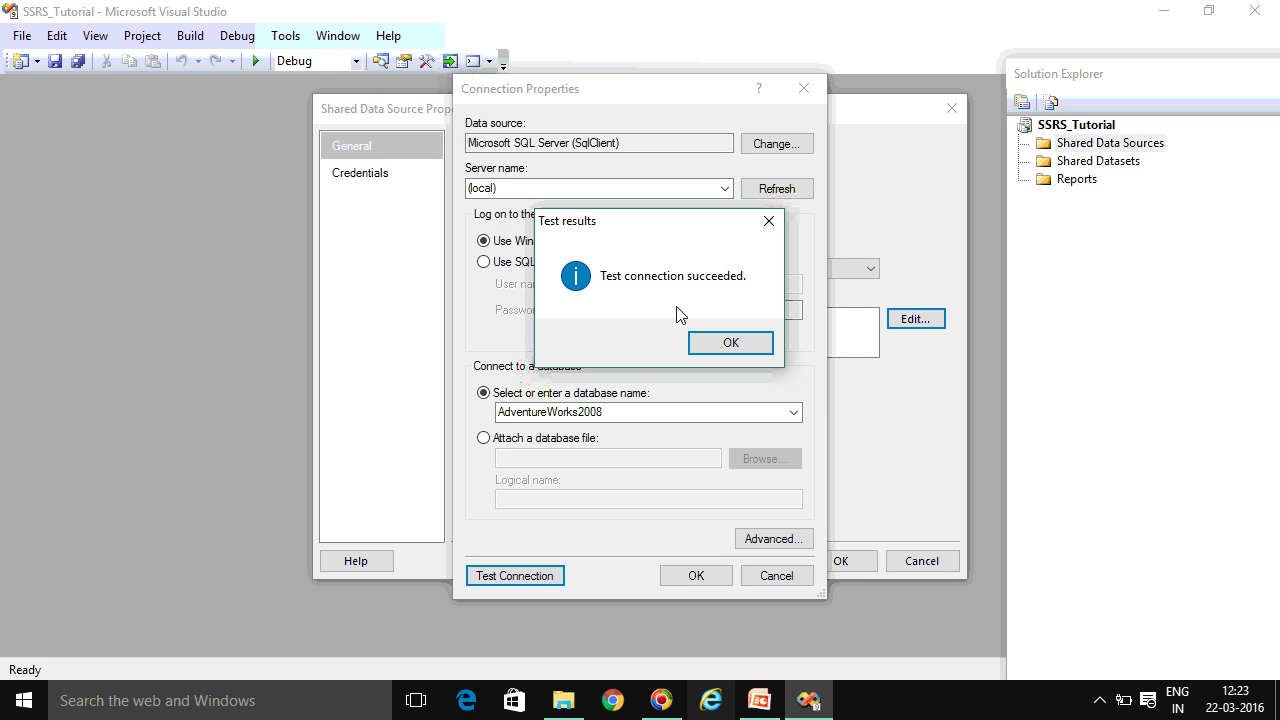
pyautogui.click(748, 345)
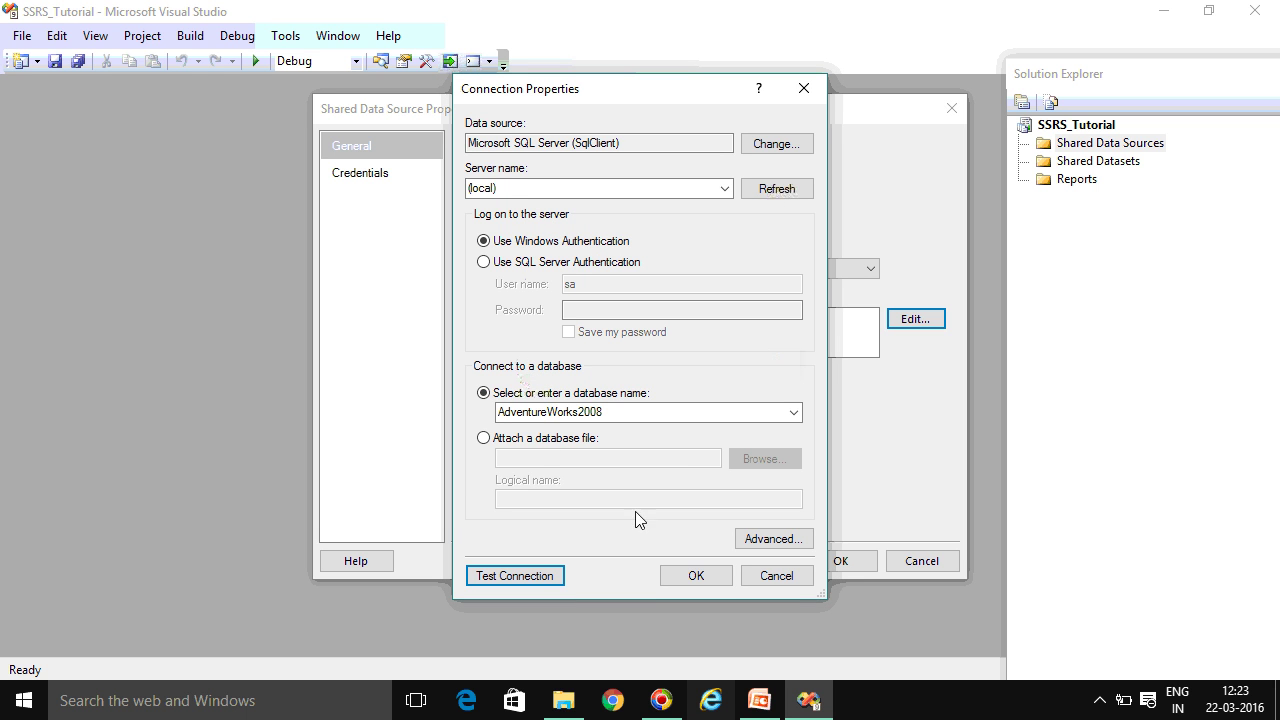
pyautogui.click(696, 577)
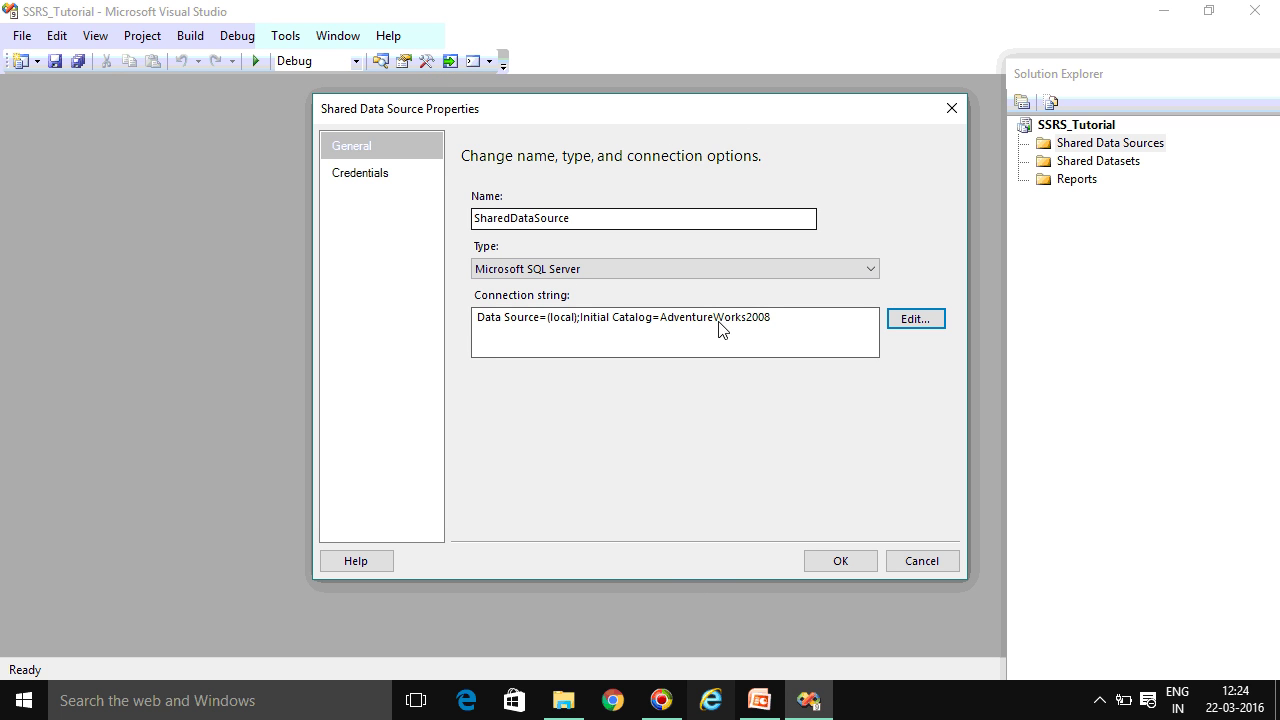
# Review the Data Source=(local);Initial Catalog=AdventureWorks2008 connection string, then save SharedDataSource
pyautogui.moveTo(822, 337); pyautogui.dragTo(466, 310)
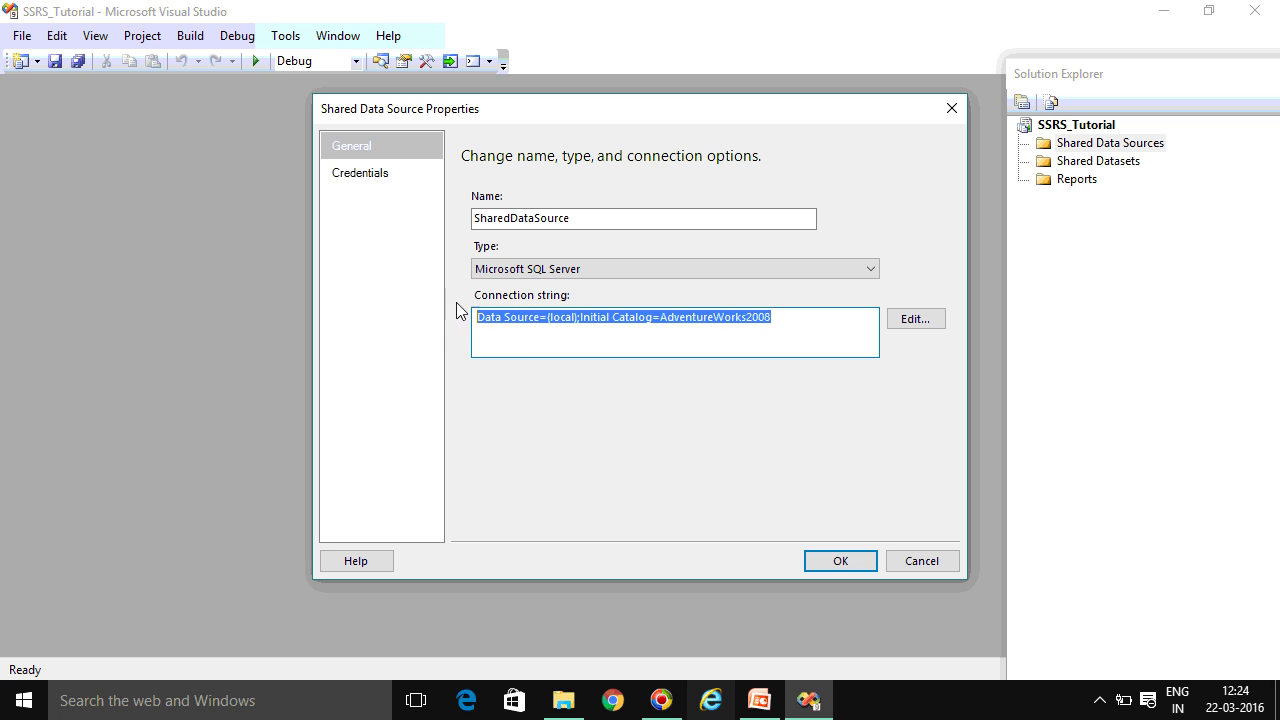
pyautogui.click(500, 345)
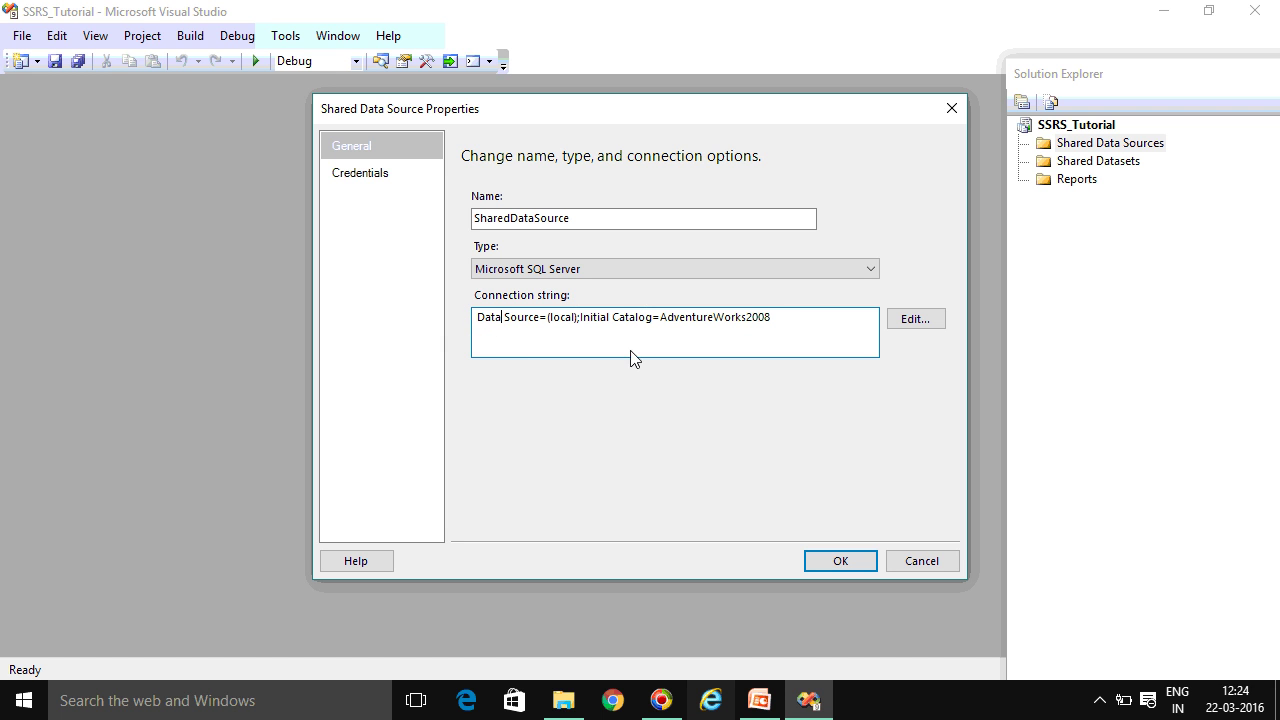
pyautogui.click(662, 319)
pyautogui.moveTo(665, 319); pyautogui.dragTo(472, 325)
pyautogui.click(780, 343)
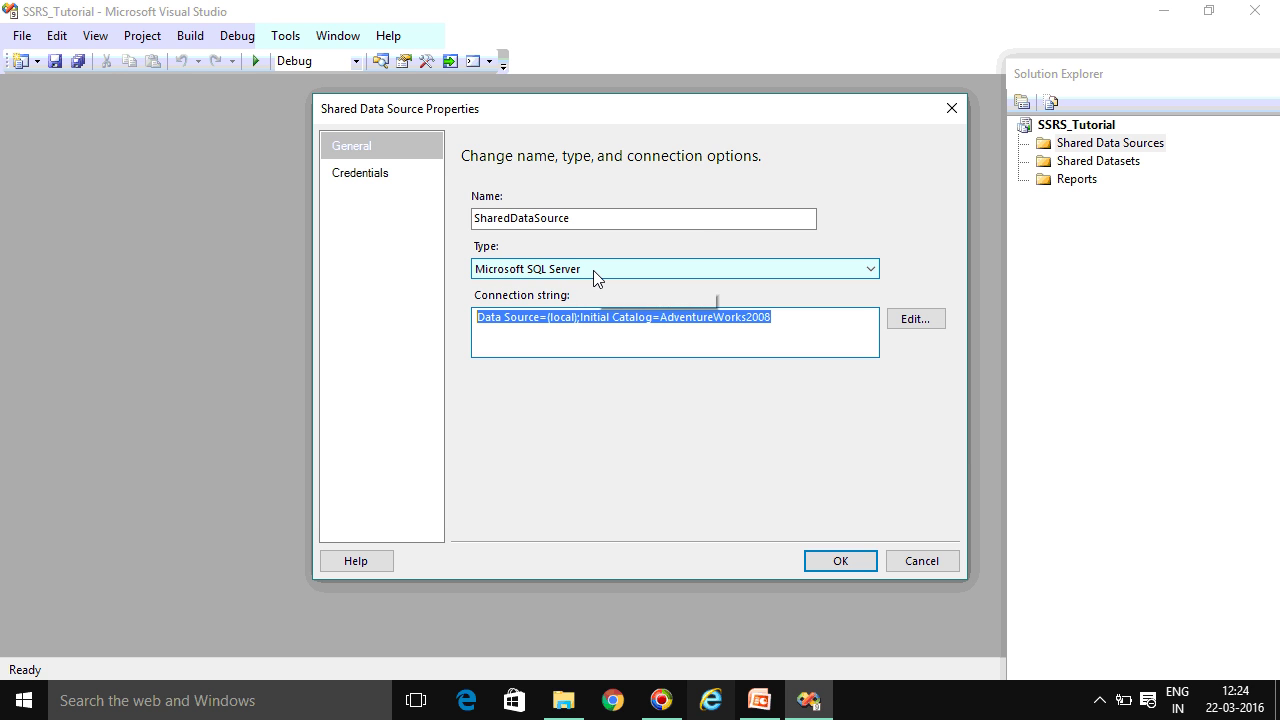
pyautogui.click(838, 563)
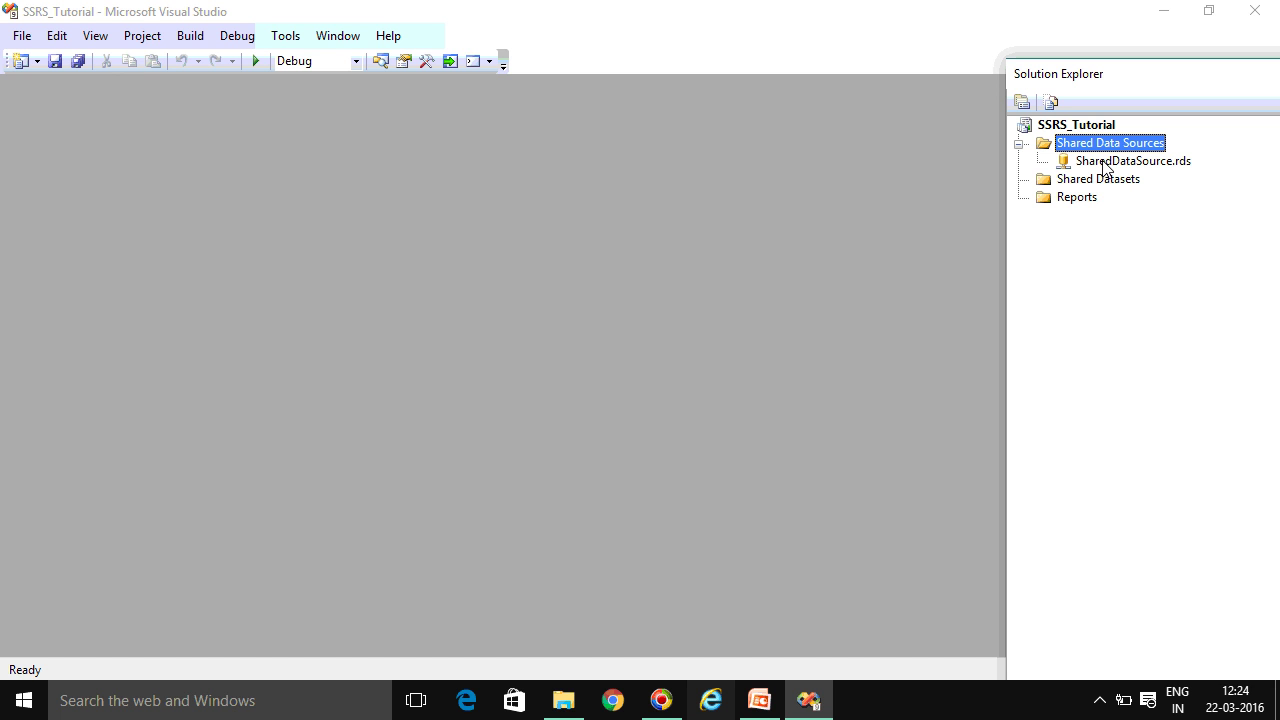
# Reopen SharedDataSource.rds settings, cancel both dialogs without changes, and switch to PowerPoint
pyautogui.click(1106, 164)
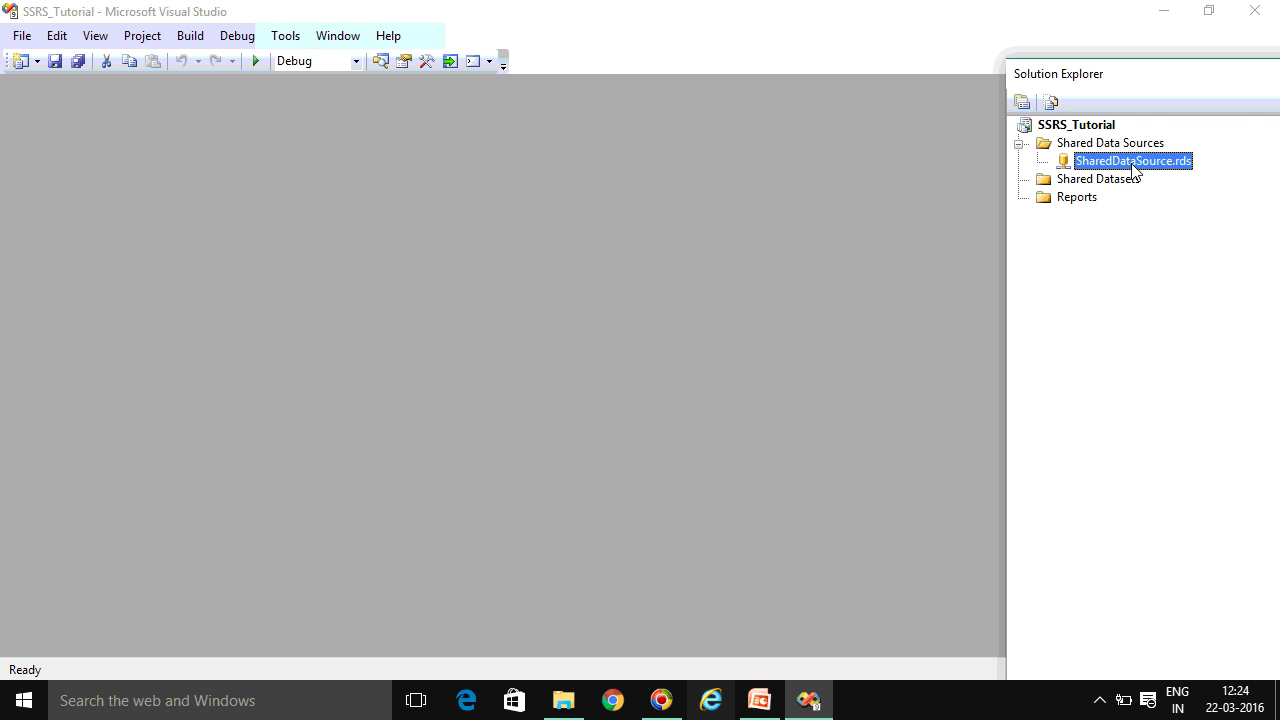
pyautogui.rightClick(1134, 168)
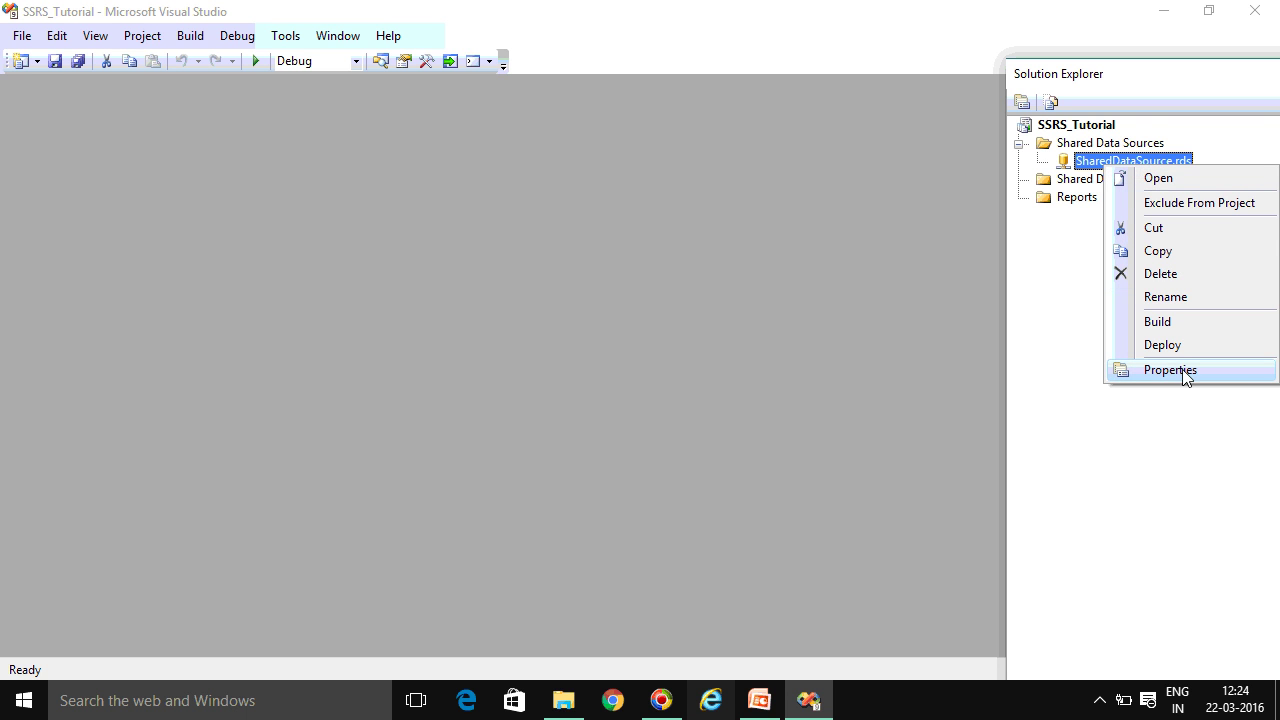
pyautogui.click(1184, 371)
pyautogui.click(1150, 168)
pyautogui.doubleClick(1155, 174)
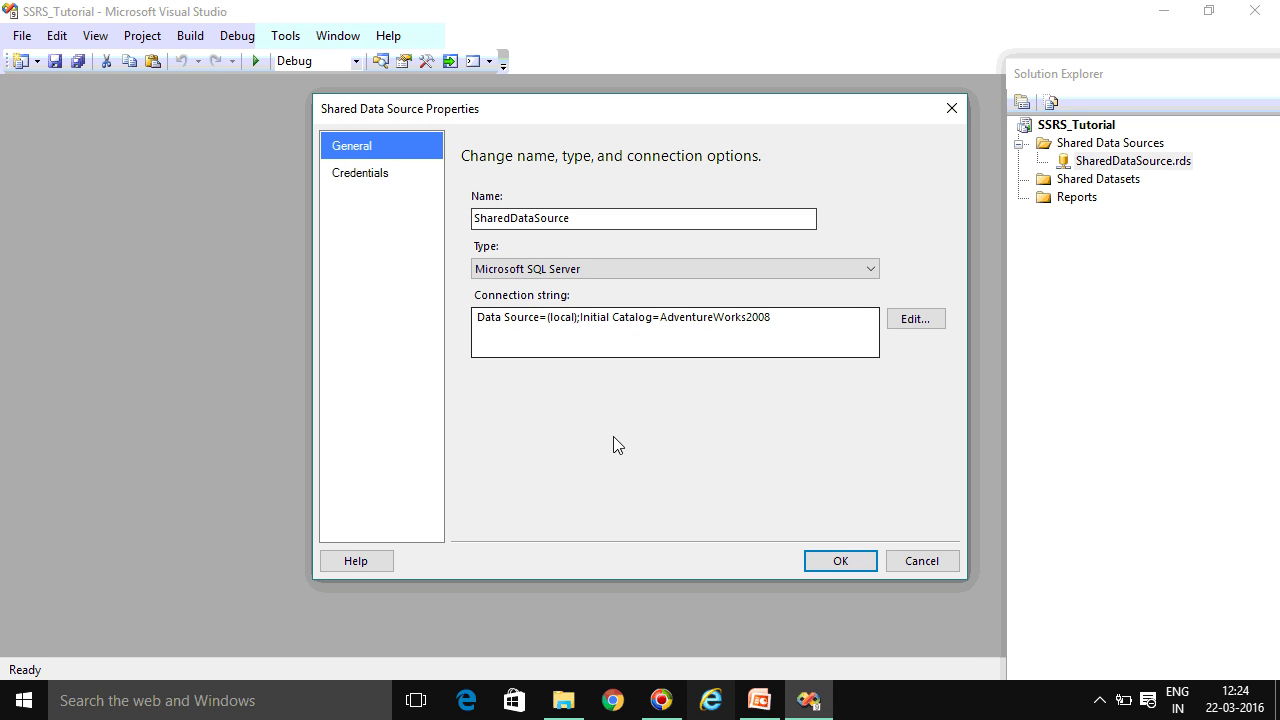
pyautogui.click(927, 316)
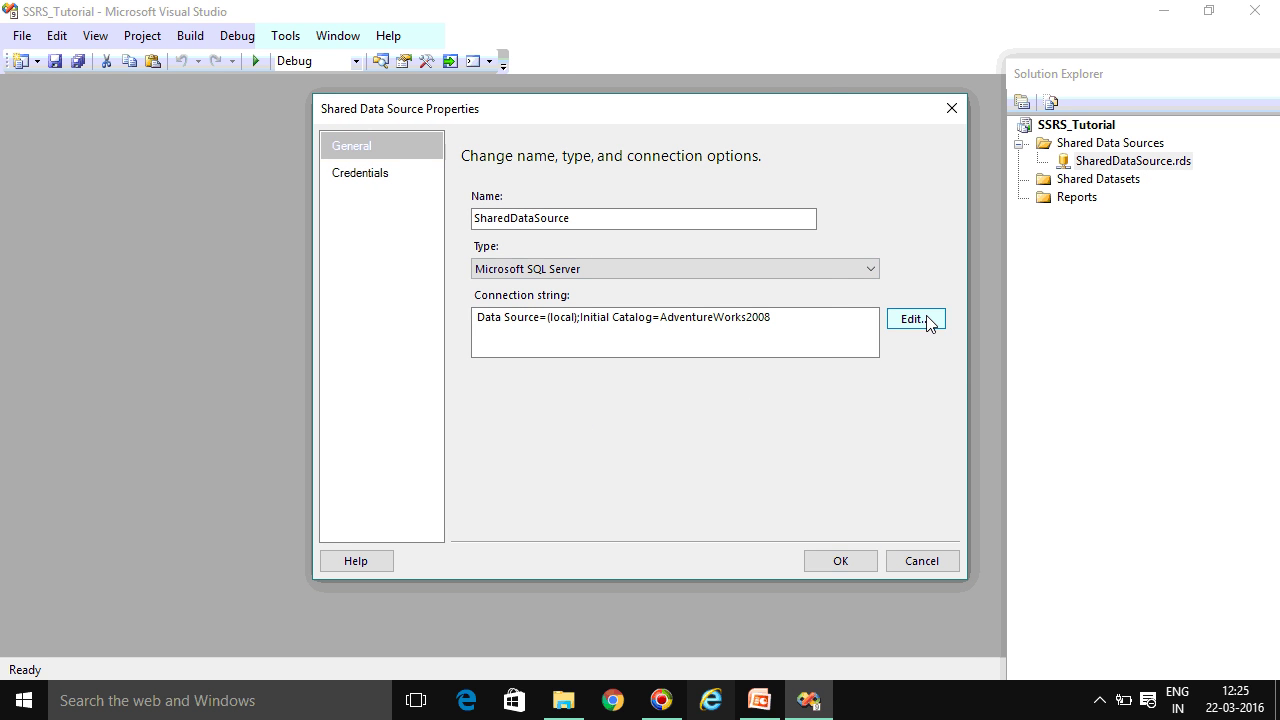
pyautogui.click(785, 568)
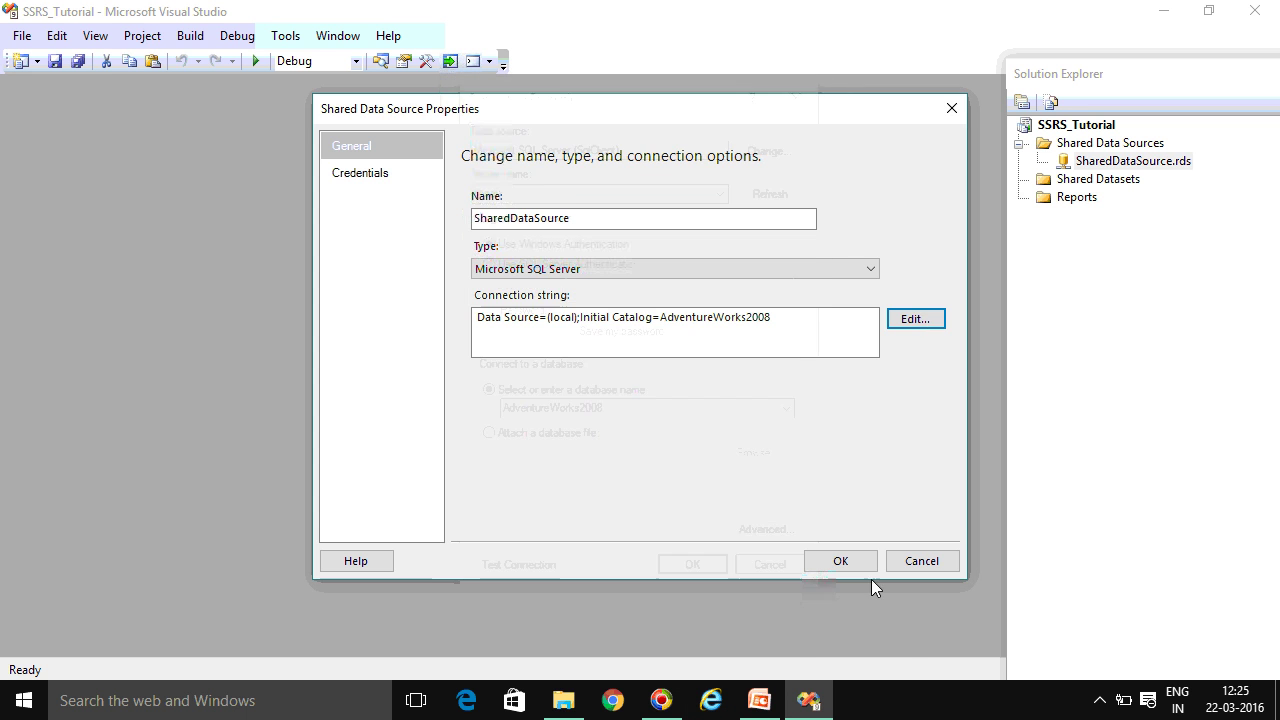
pyautogui.click(926, 562)
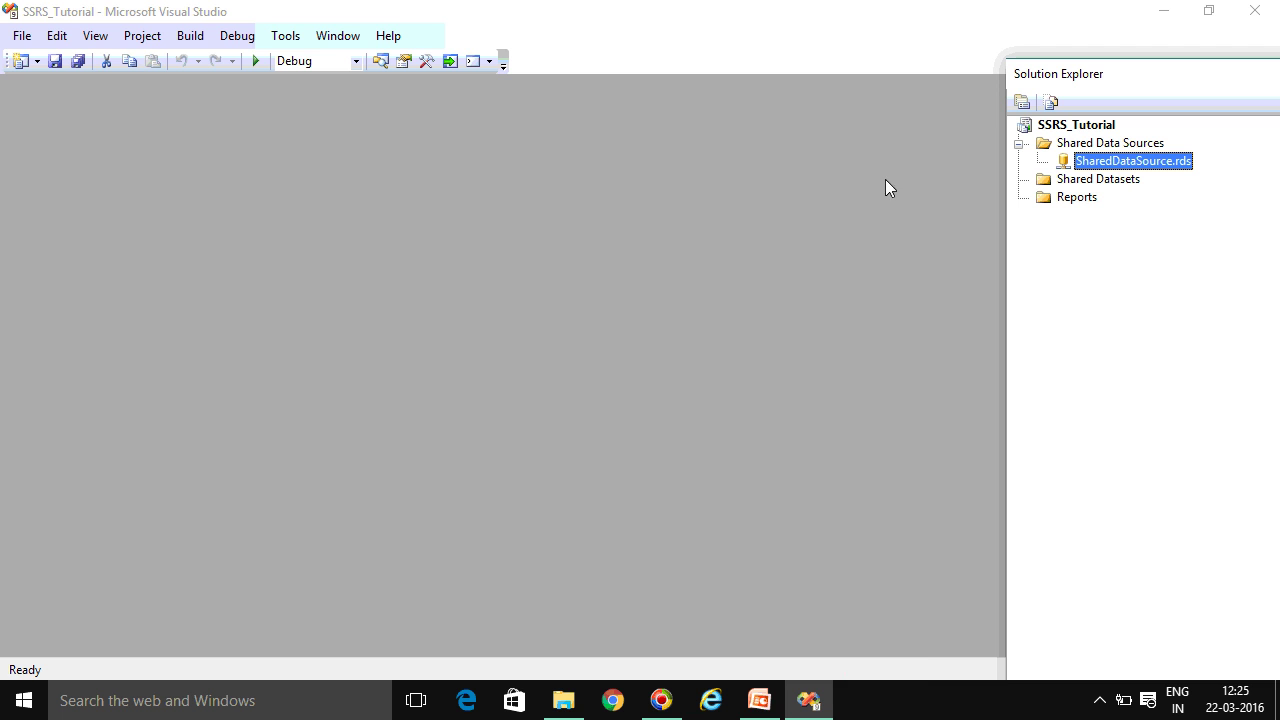
pyautogui.click(762, 712)
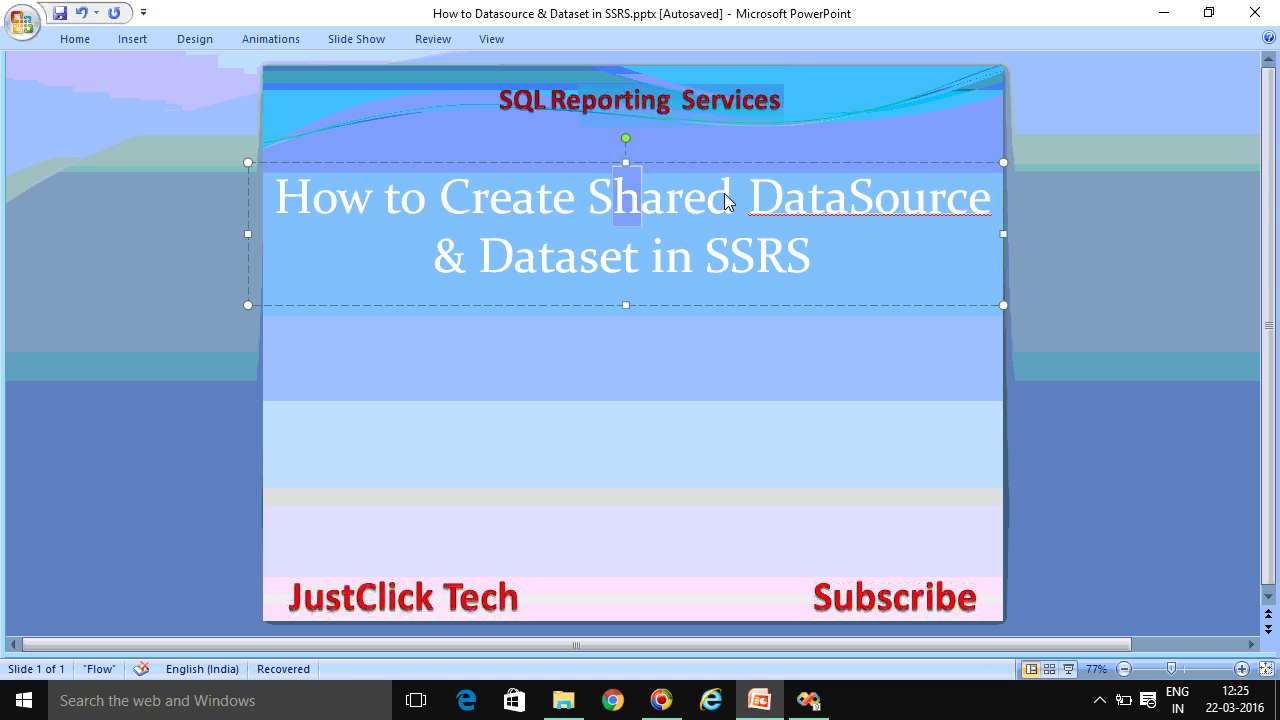
# Highlight 'Shared DataSource', 'Dataset' and 'DataSource' in the slide title, then return to Visual Studio
pyautogui.moveTo(608, 198); pyautogui.dragTo(894, 214)
pyautogui.click(490, 256)
pyautogui.moveTo(493, 255); pyautogui.dragTo(626, 252)
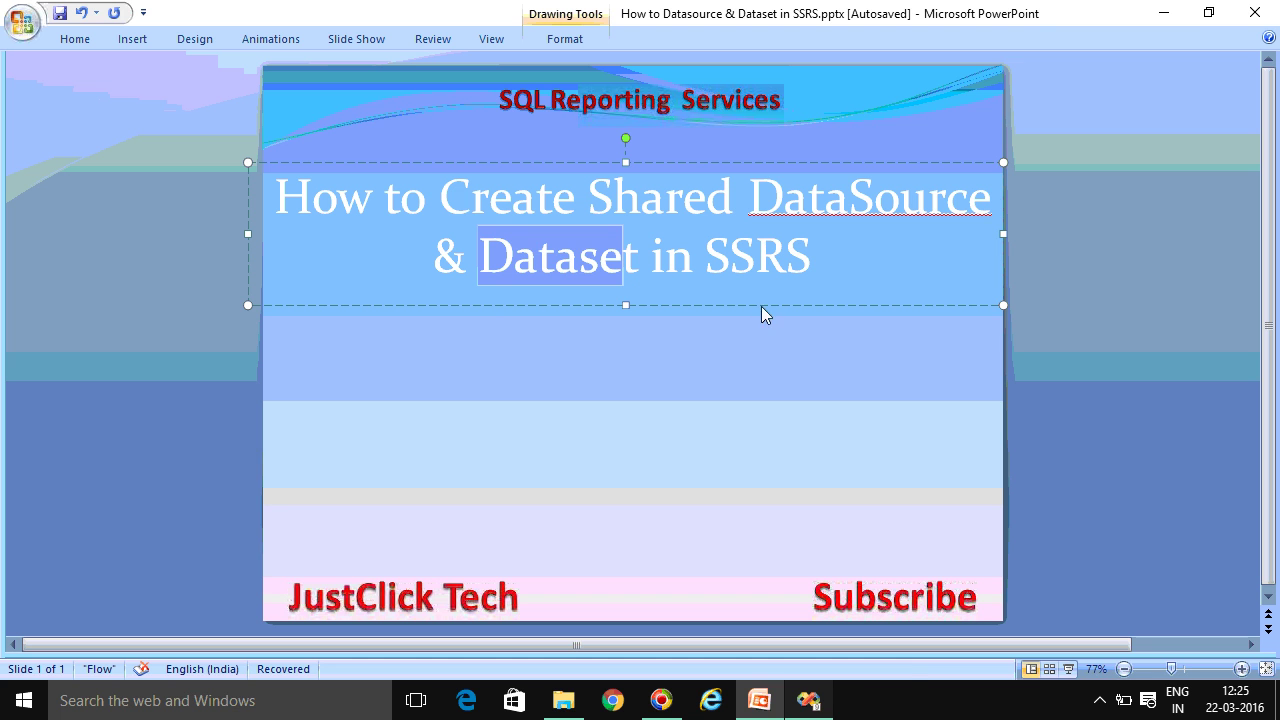
pyautogui.moveTo(750, 200); pyautogui.dragTo(985, 228)
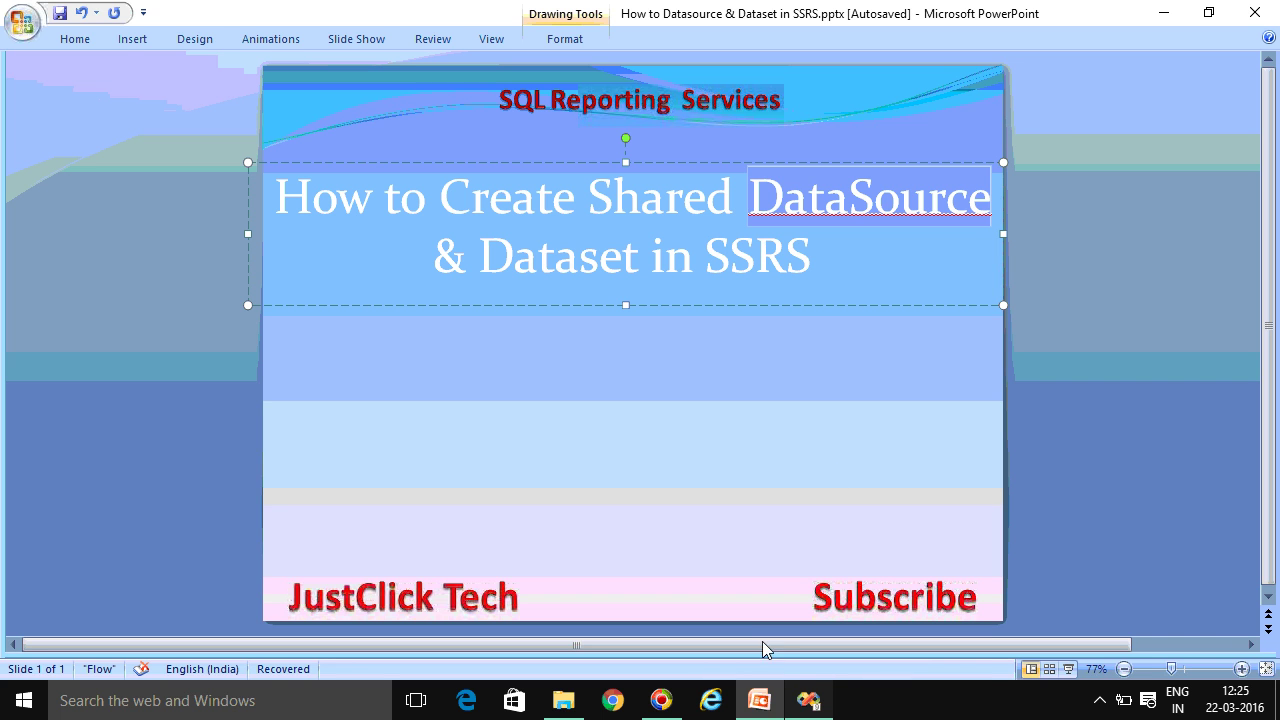
pyautogui.click(809, 700)
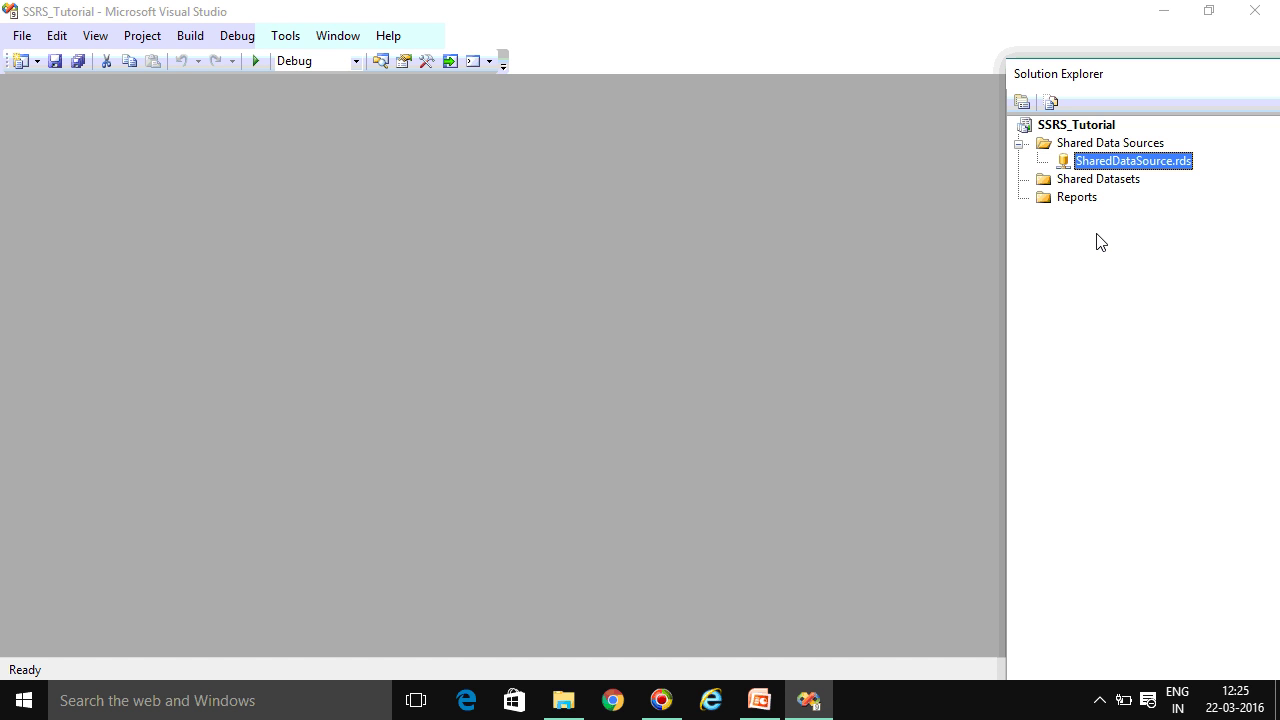
# Add a new shared dataset under Shared Datasets and rename it from DataSet1 to Shared_Dt
pyautogui.rightClick(1105, 182)
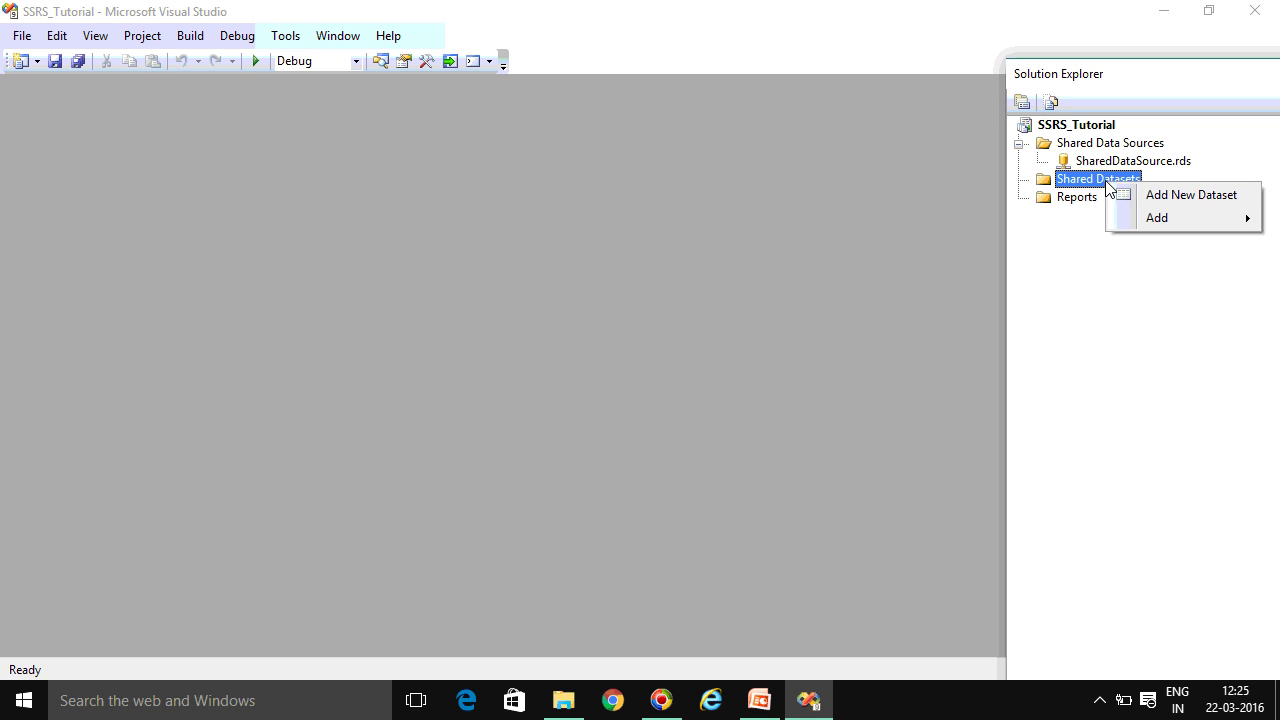
pyautogui.click(1180, 194)
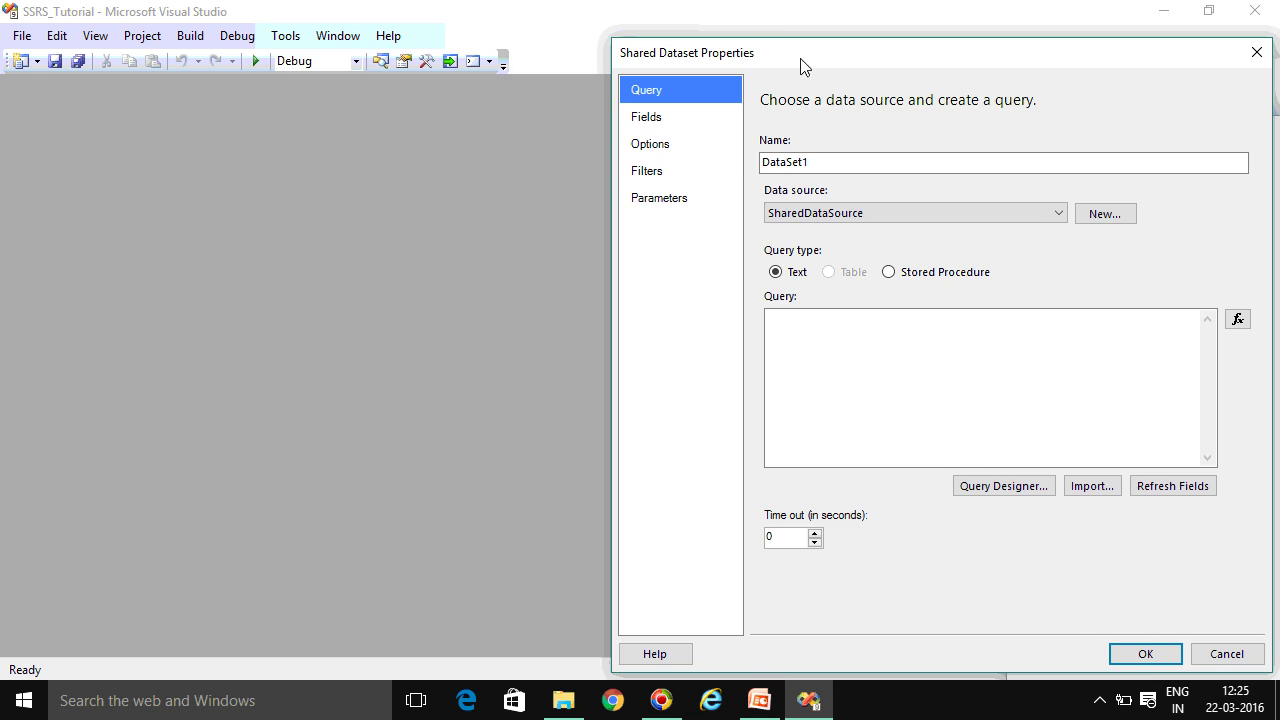
pyautogui.moveTo(800, 66); pyautogui.dragTo(433, 48)
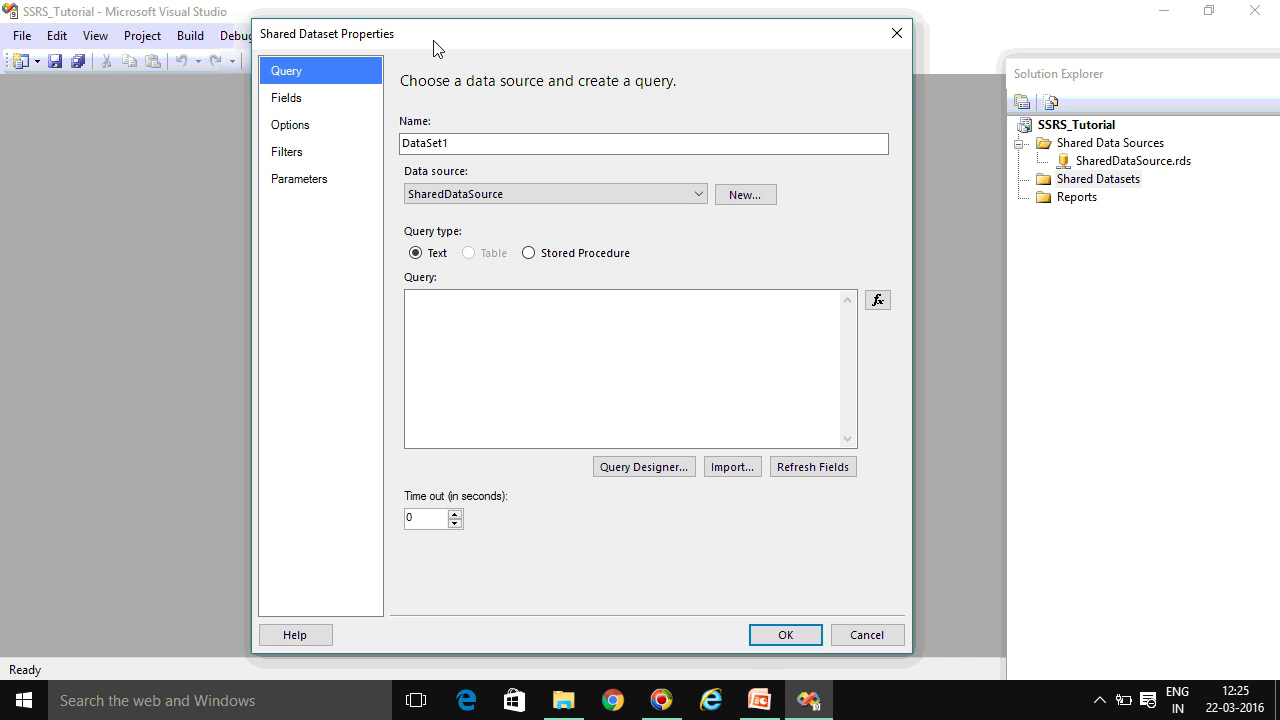
pyautogui.click(485, 147)
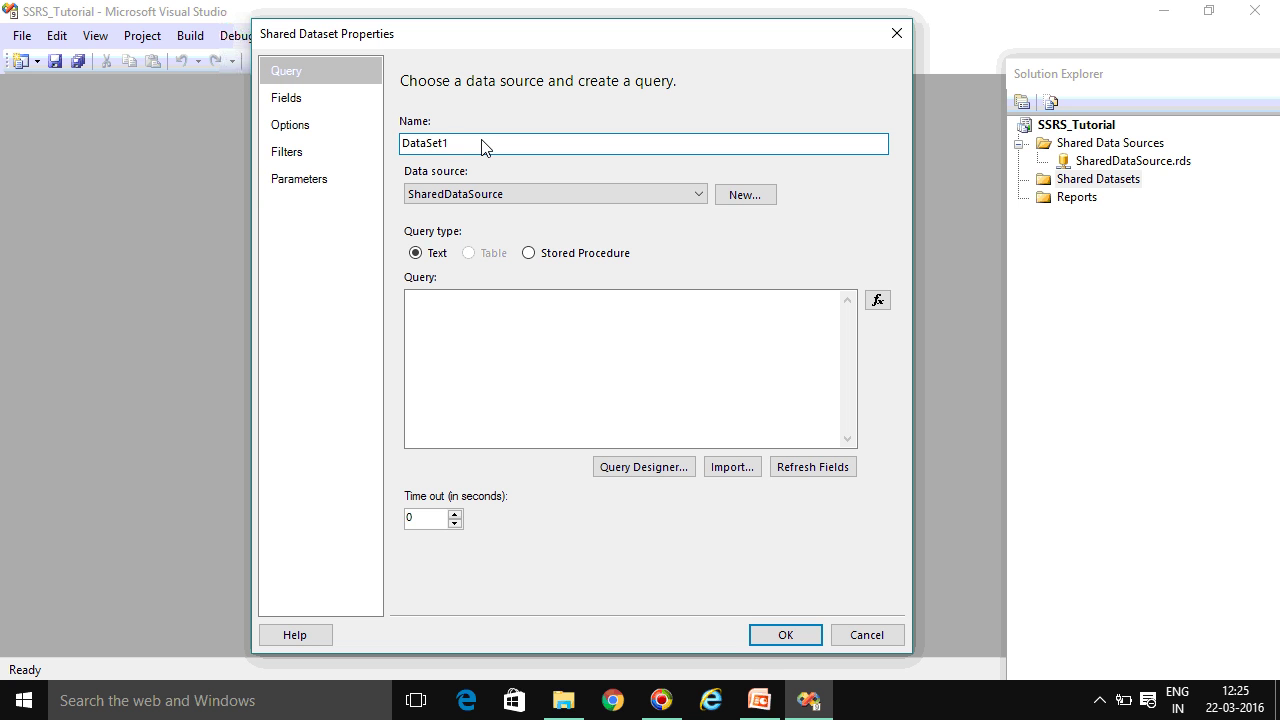
pyautogui.press('BackSpace')
pyautogui.press('BackSpace')
pyautogui.press('BackSpace')
pyautogui.press('BackSpace')
pyautogui.press('BackSpace')
pyautogui.press('BackSpace')
pyautogui.press('BackSpace')
pyautogui.press('BackSpace')
pyautogui.write('Shared_Dt')
pyautogui.click(680, 196)
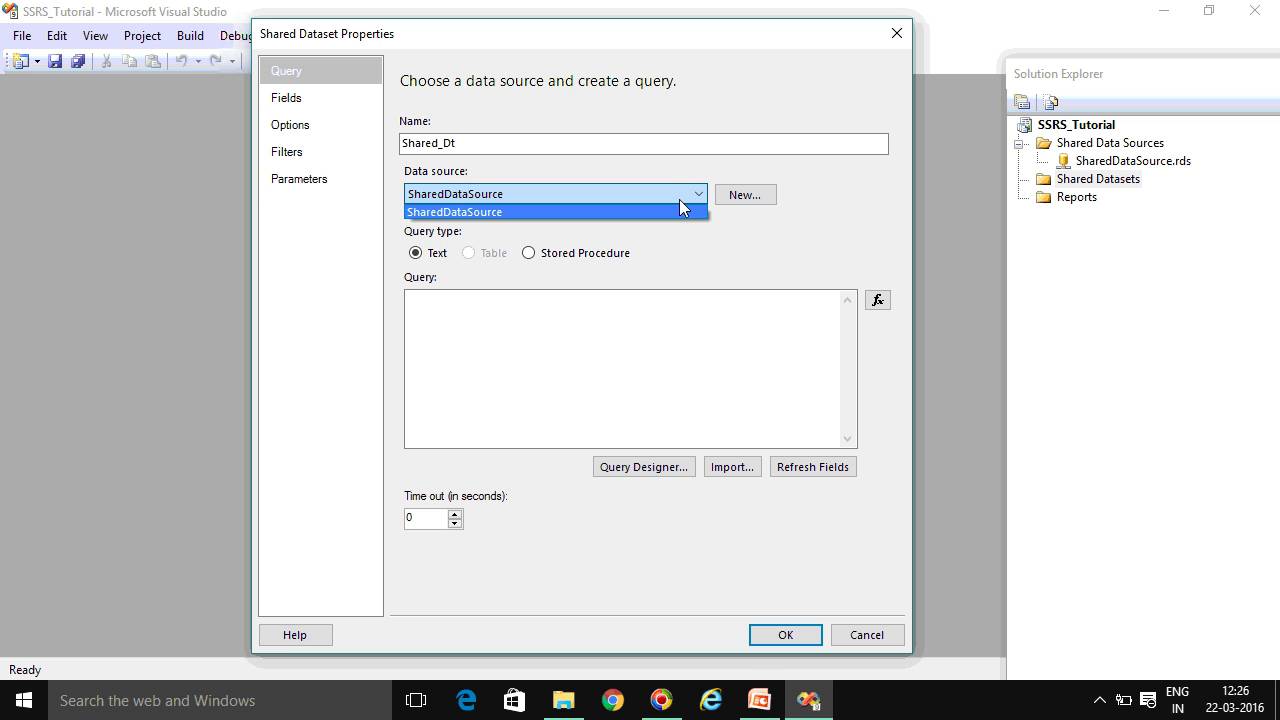
pyautogui.click(679, 199)
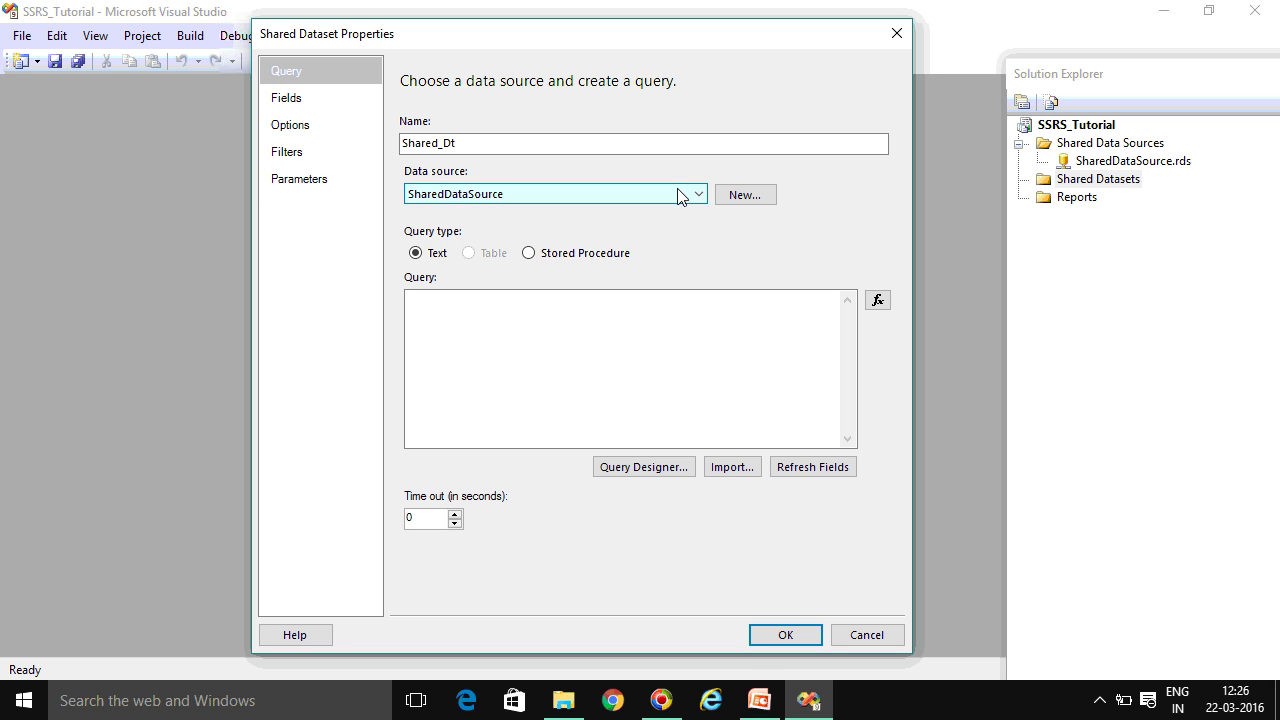
pyautogui.click(678, 195)
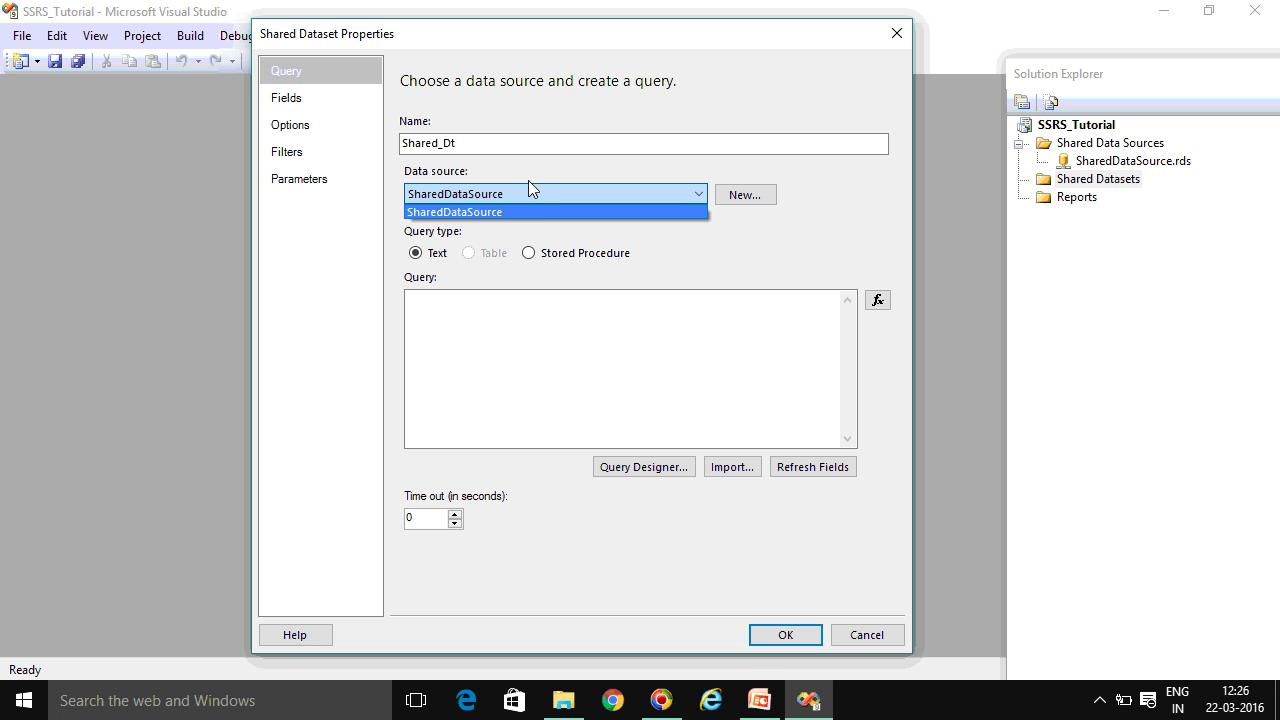
pyautogui.click(752, 204)
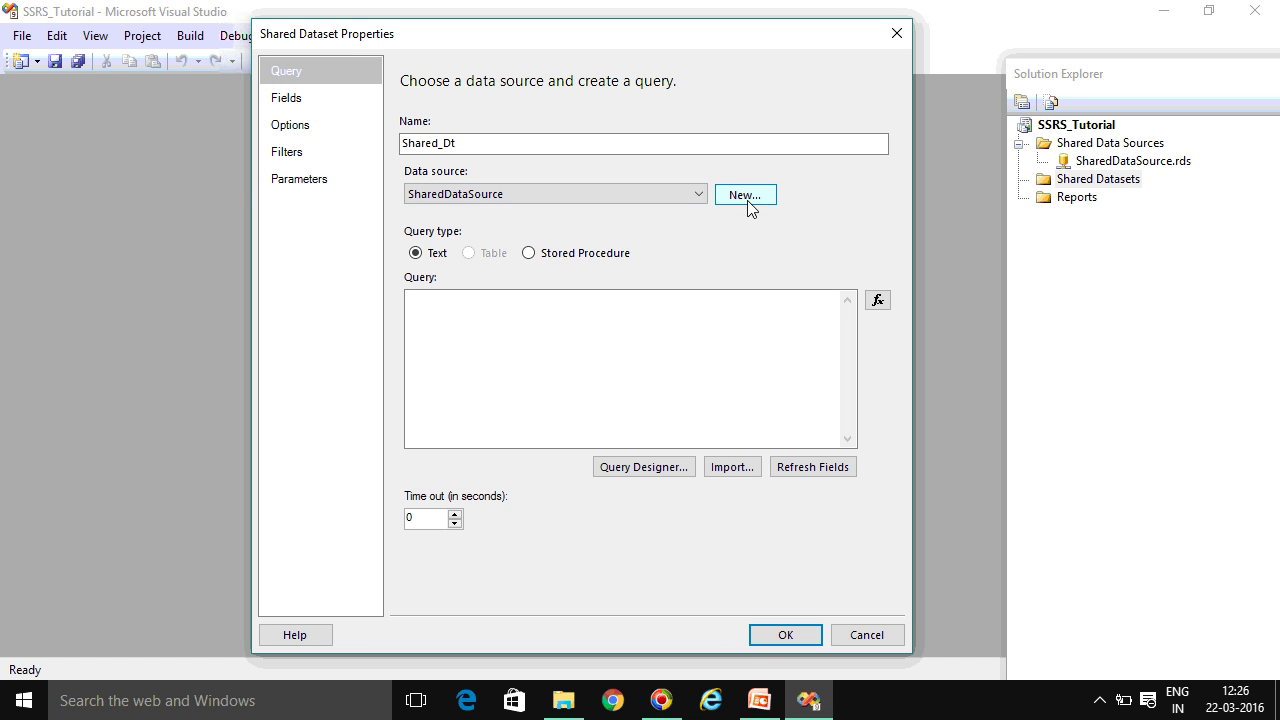
pyautogui.click(749, 196)
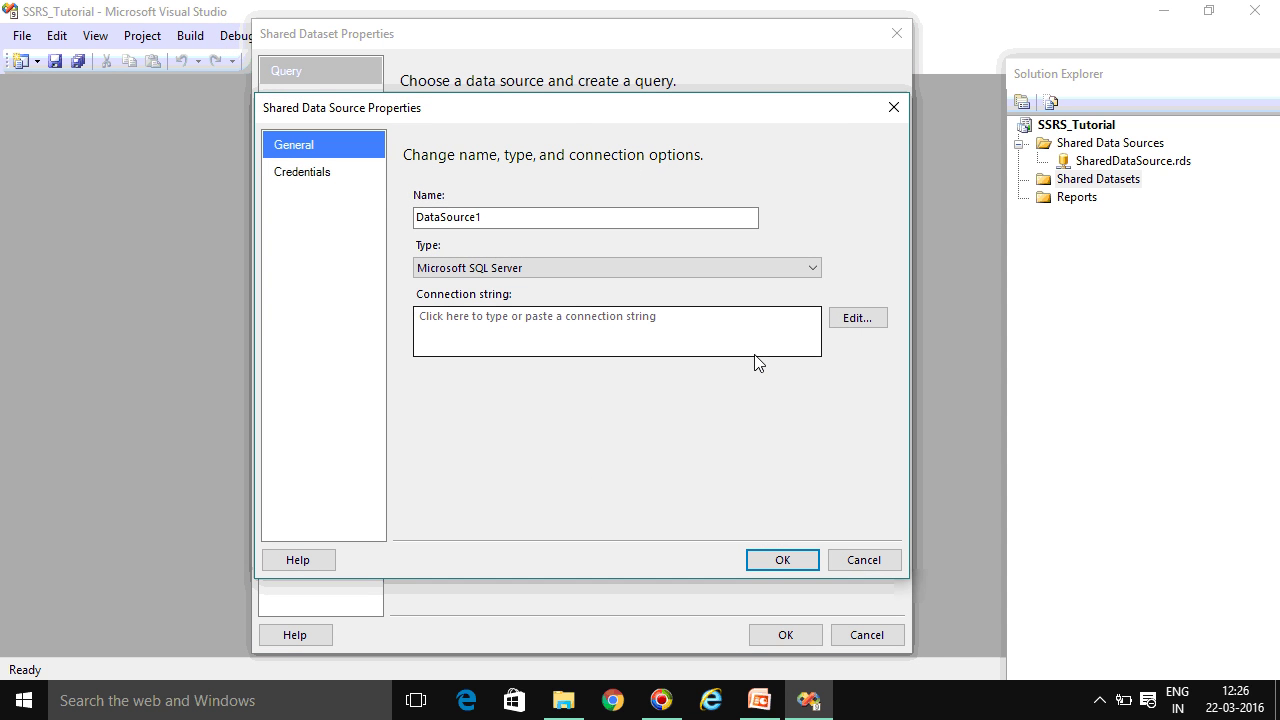
pyautogui.click(894, 108)
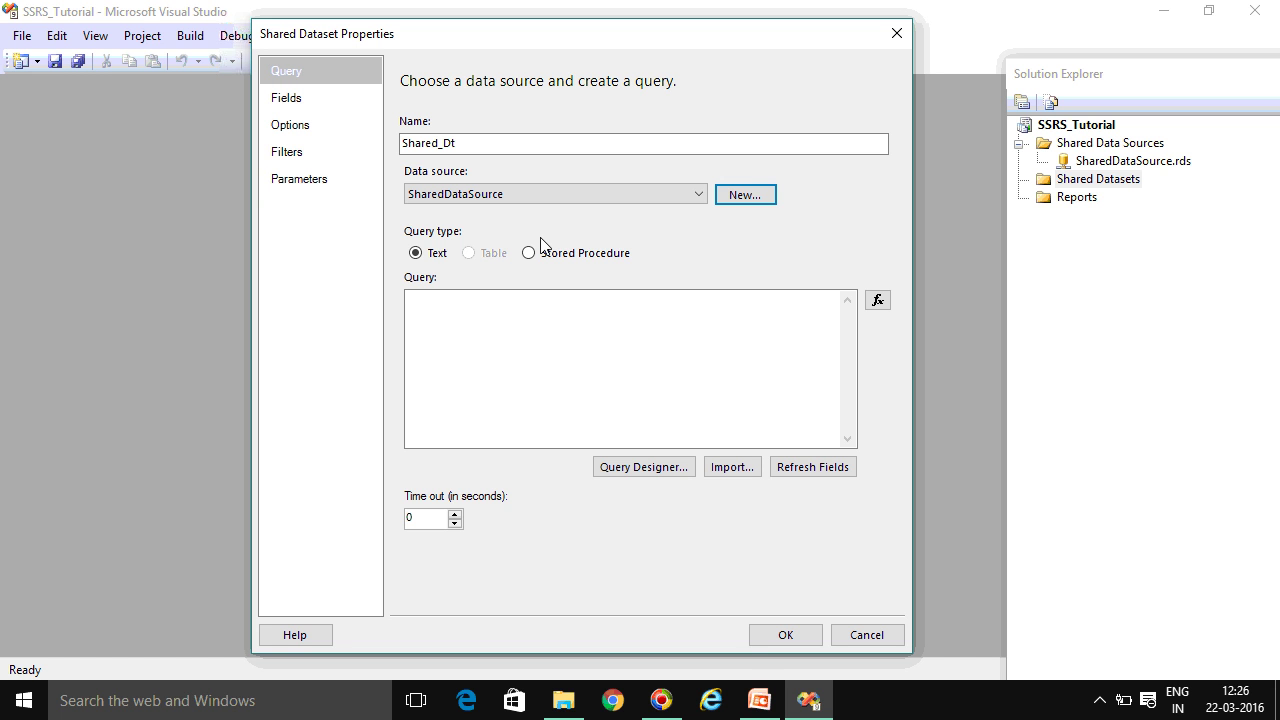
# Leave the Shared_Dt query type as Text and launch the graphical Query Designer
pyautogui.click(527, 253)
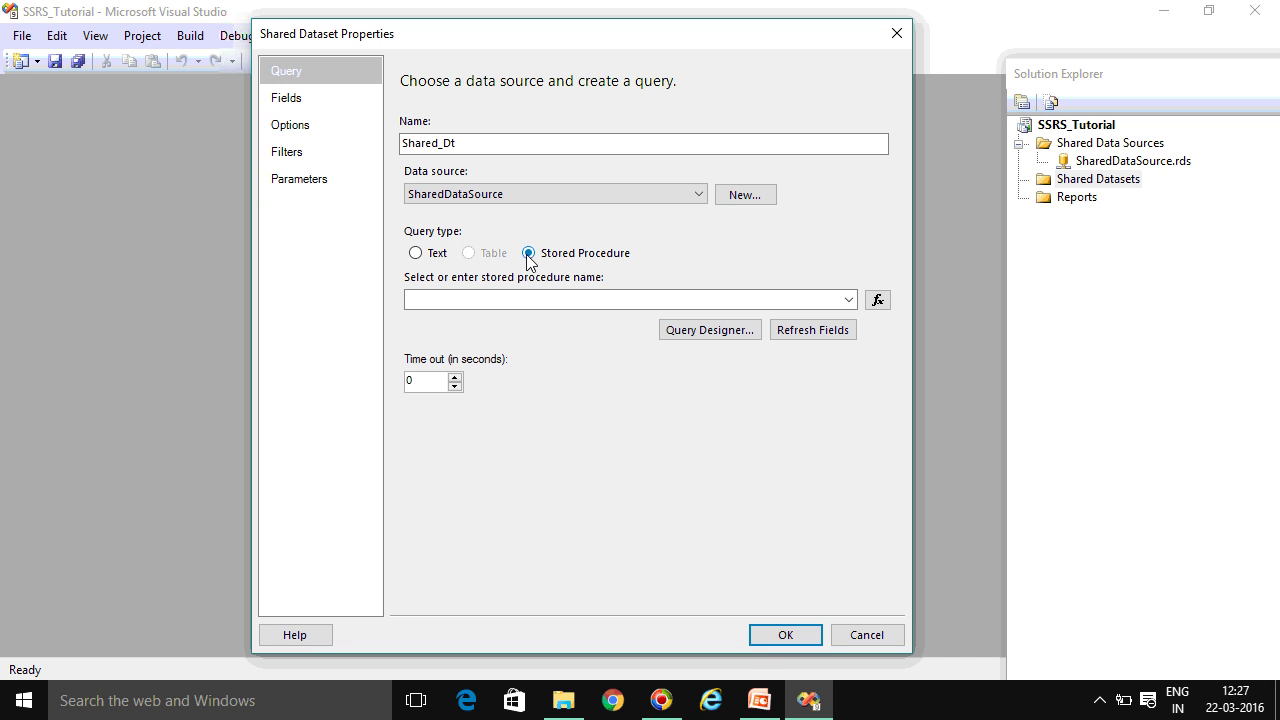
pyautogui.click(433, 259)
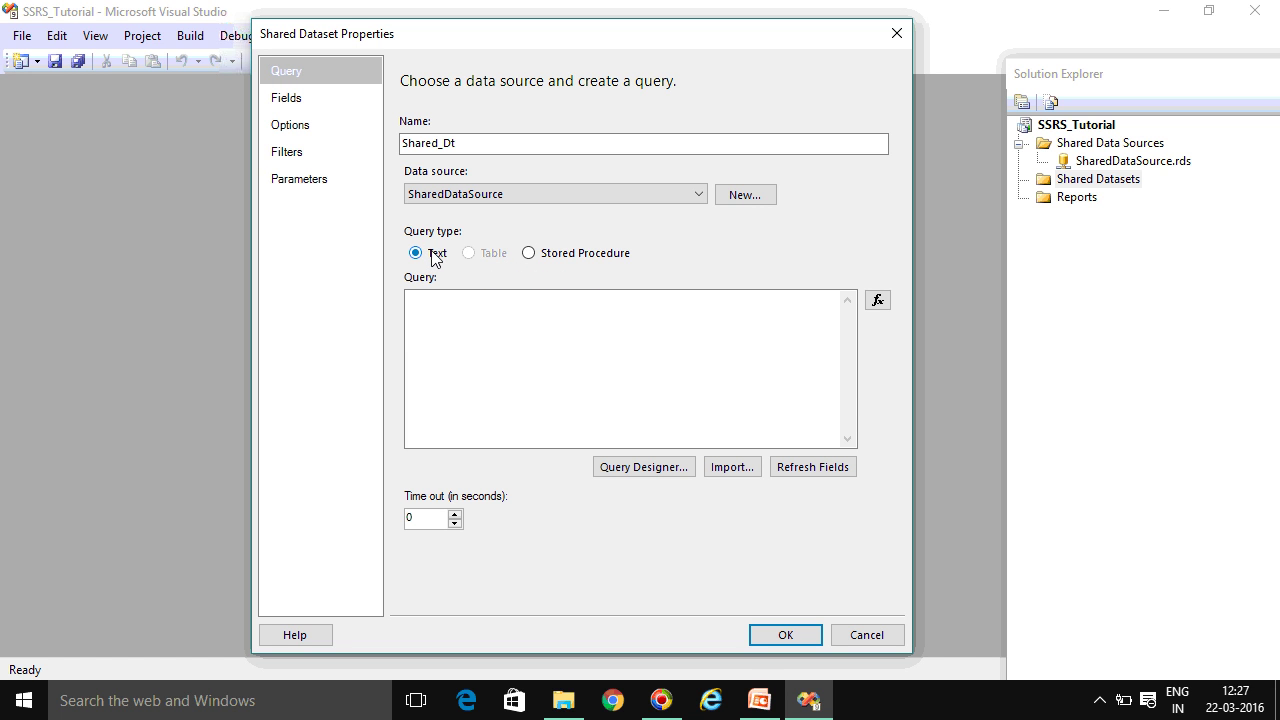
pyautogui.click(490, 345)
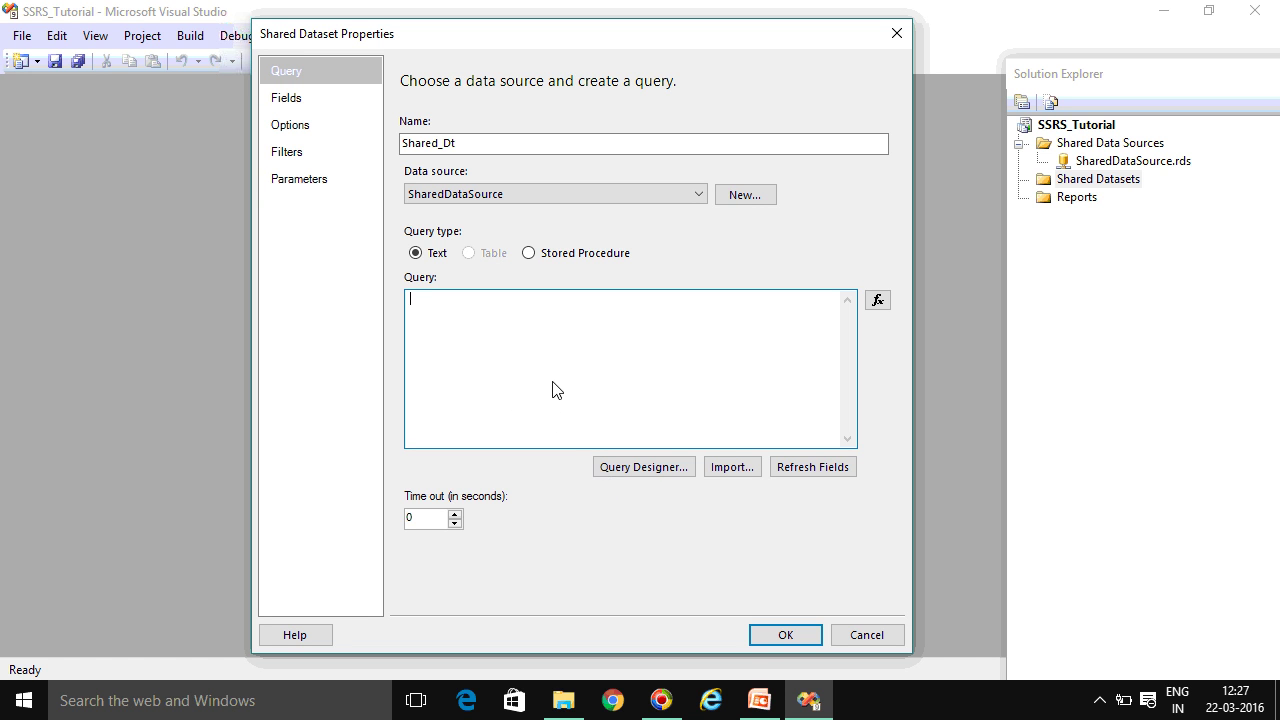
pyautogui.click(646, 468)
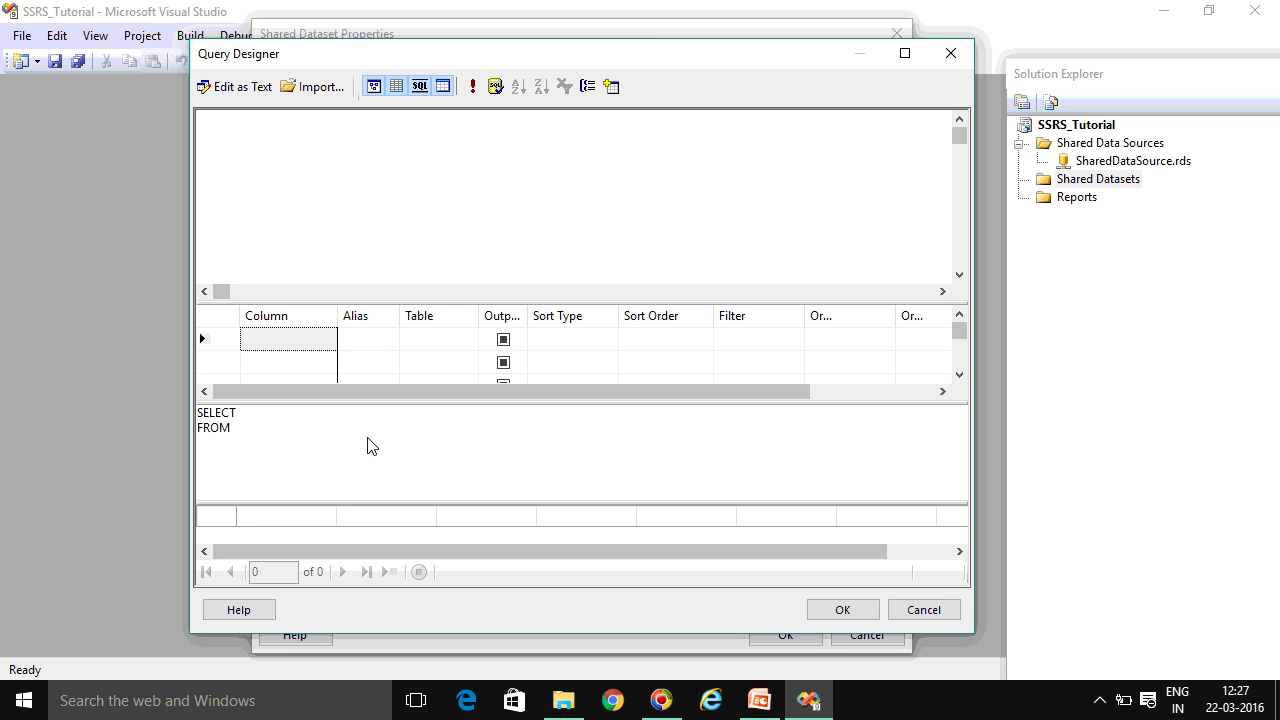
# Maximize the Query Designer and add the Product and ProductCategory (Production) tables
pyautogui.click(906, 53)
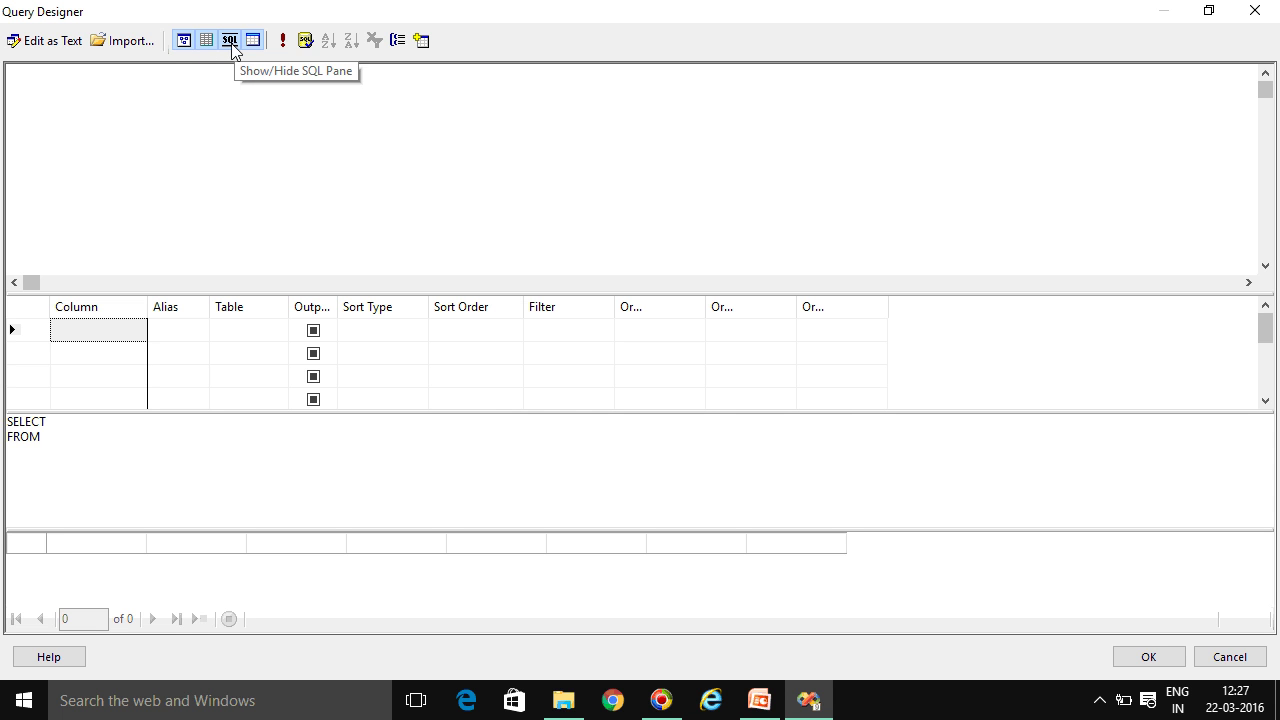
pyautogui.click(424, 46)
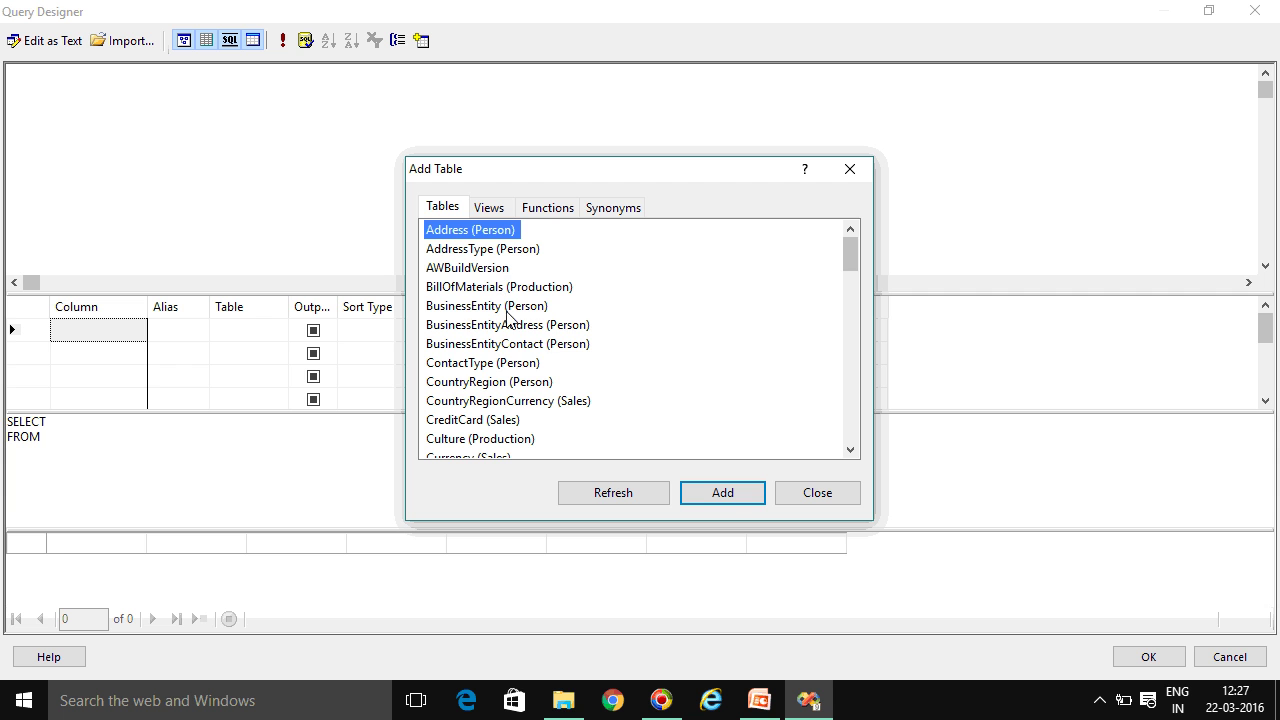
pyautogui.click(463, 343)
pyautogui.scroll(-7, 480, 420)
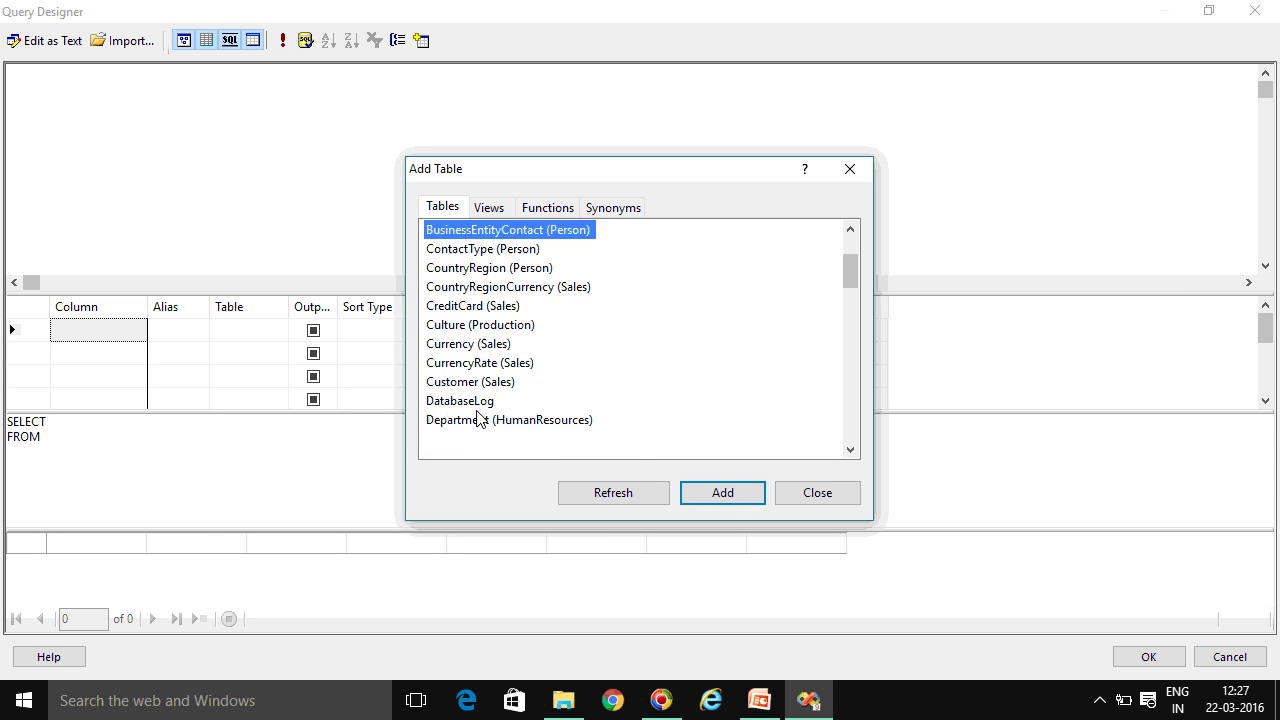
pyautogui.click(495, 425)
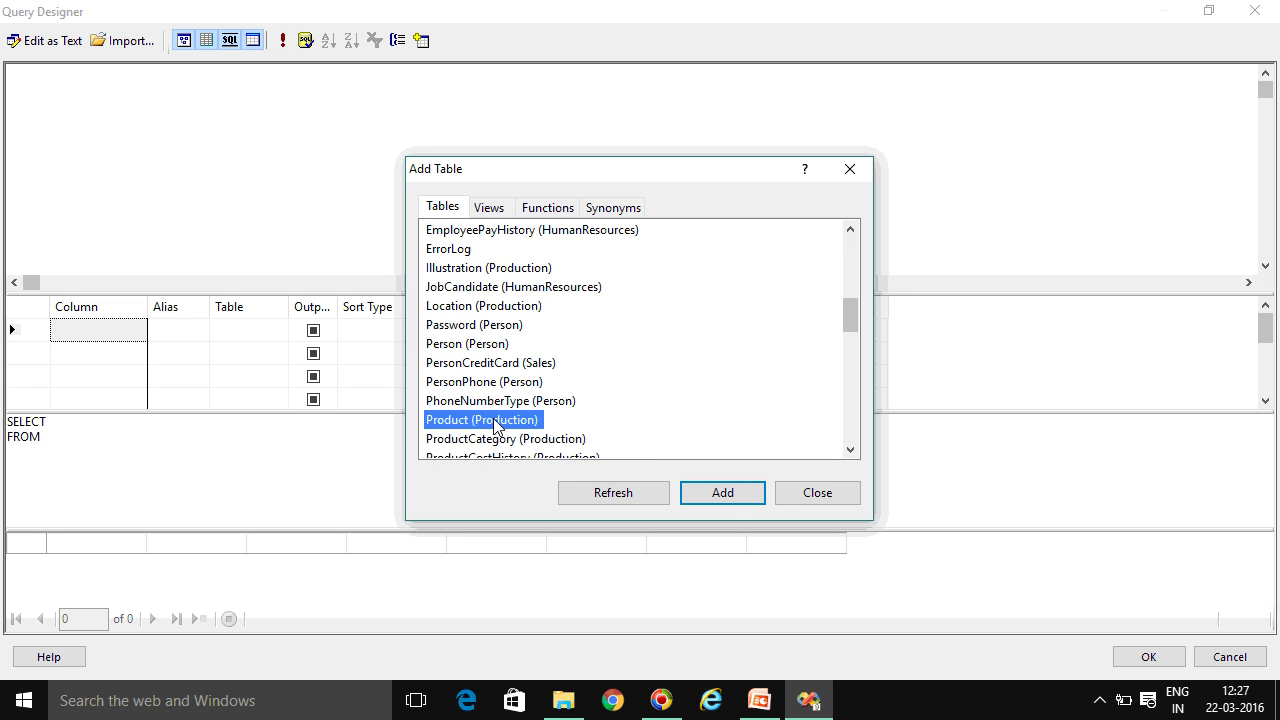
pyautogui.press('Return')
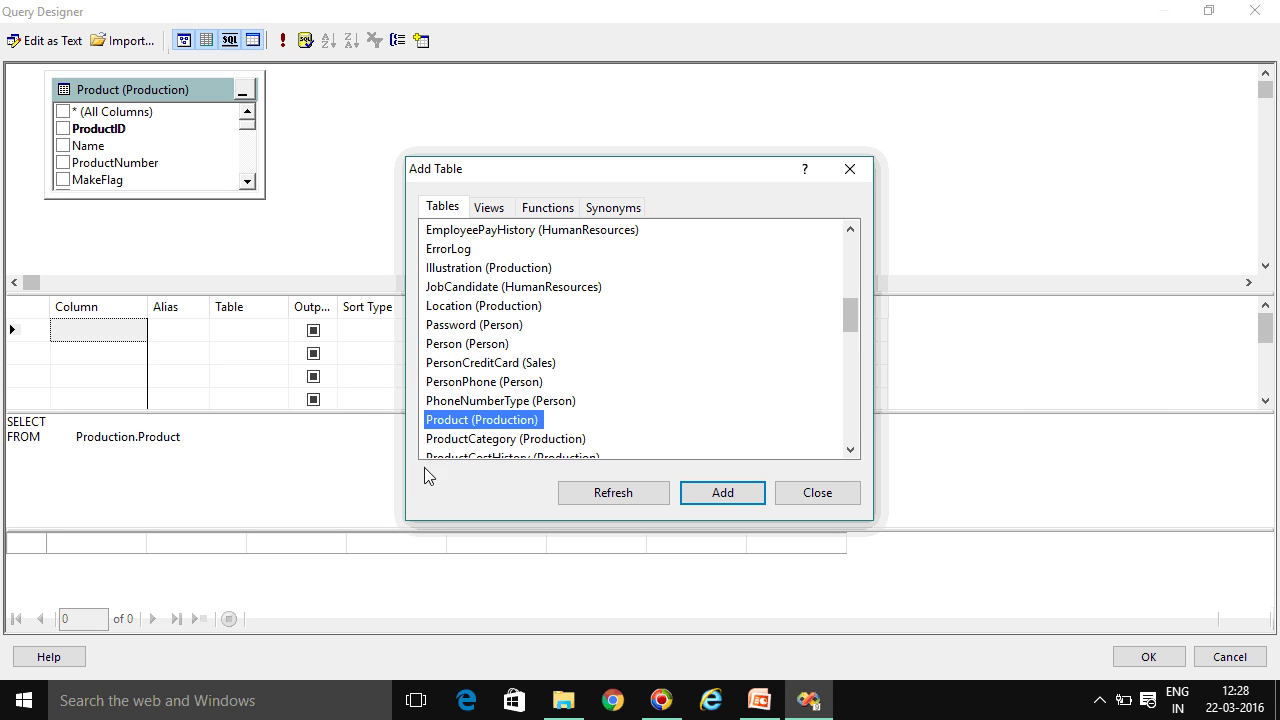
pyautogui.click(489, 440)
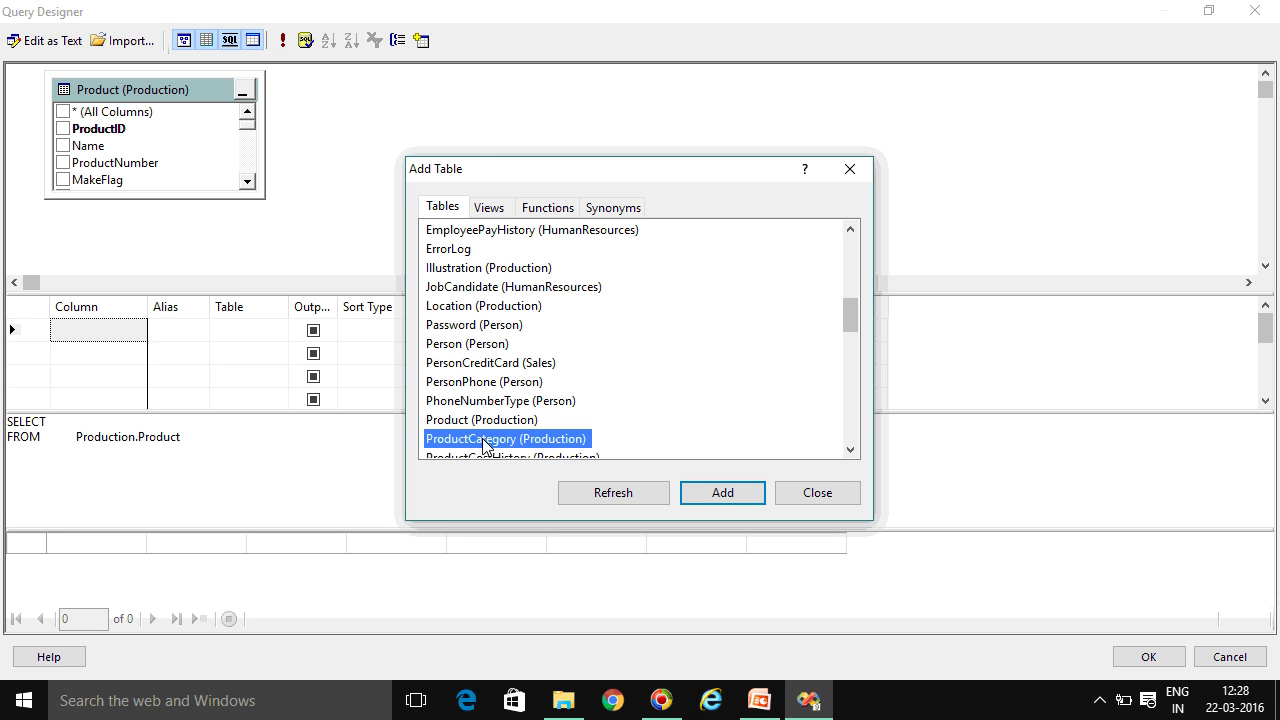
pyautogui.press('Return')
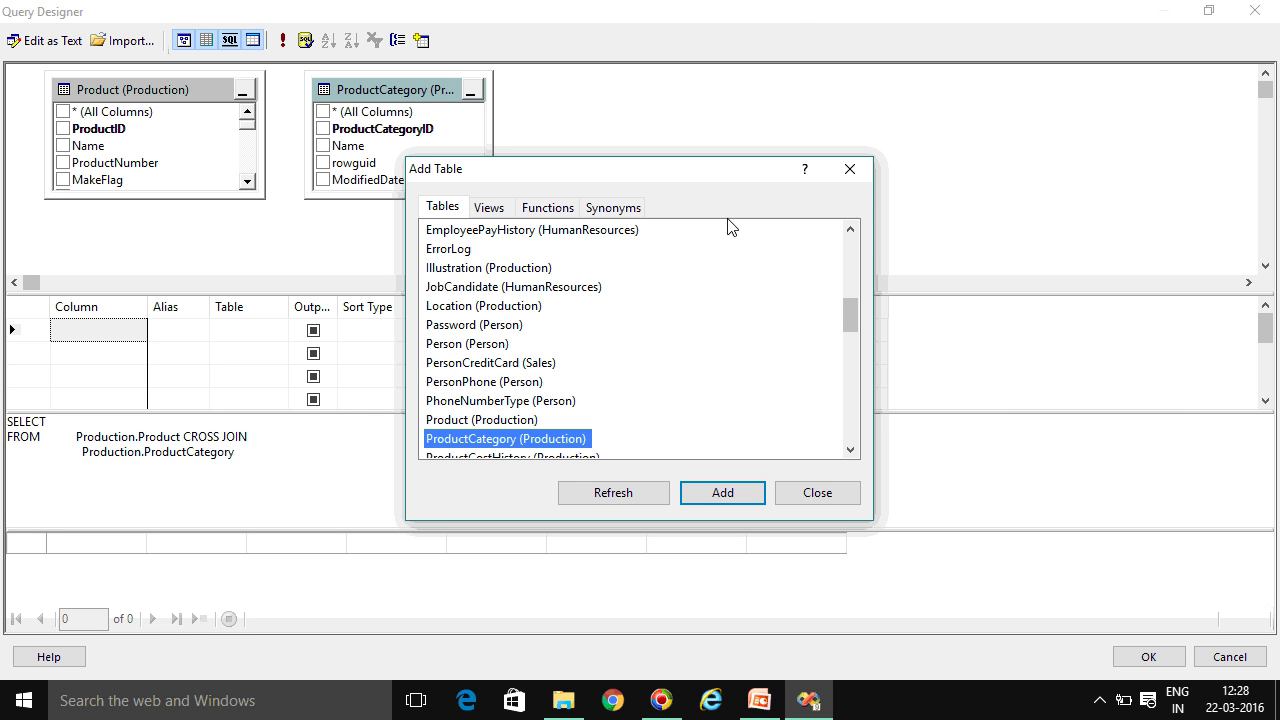
pyautogui.scroll(-2, 846, 322)
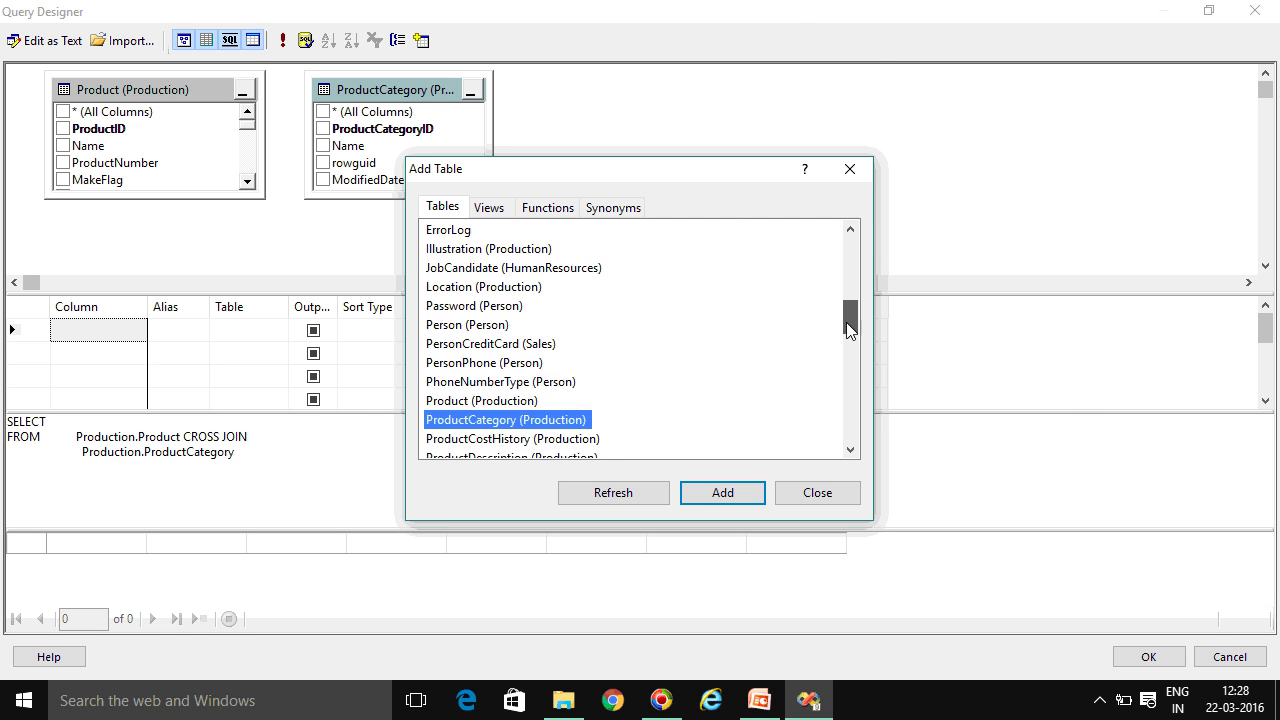
pyautogui.click(850, 169)
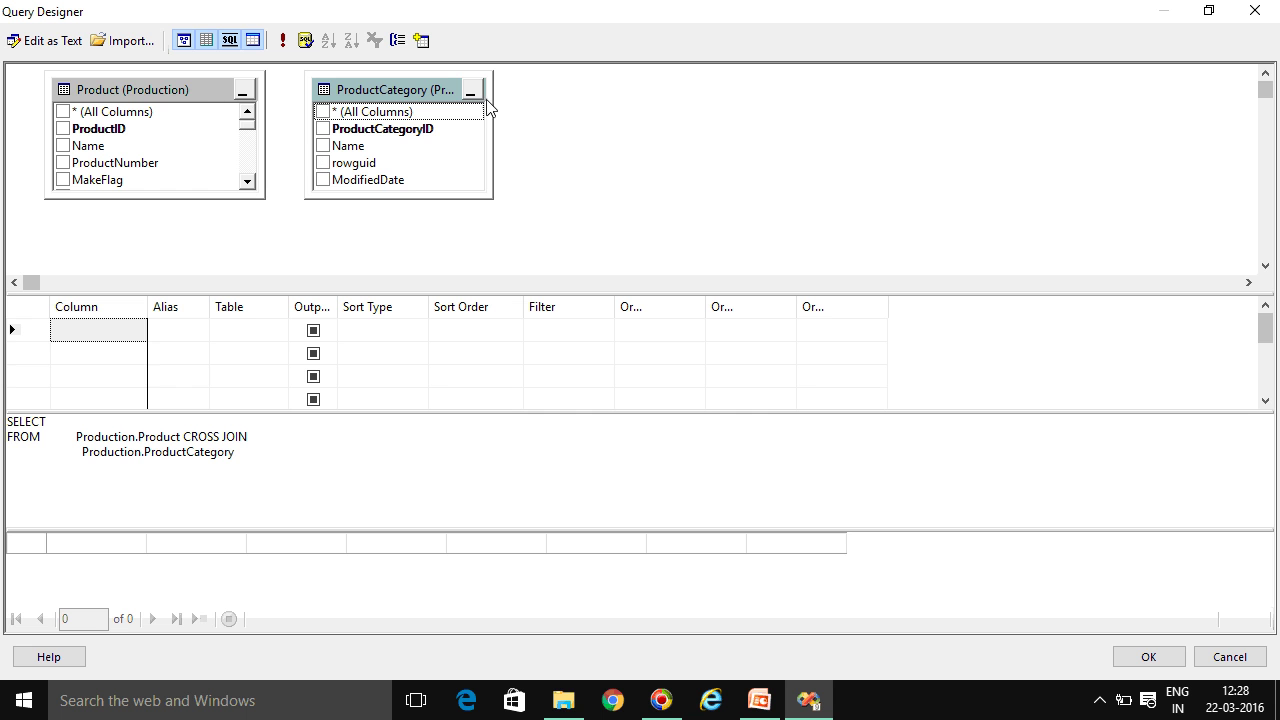
# Remove the ProductCategory table from the query and enlarge the Product table box
pyautogui.rightClick(399, 97)
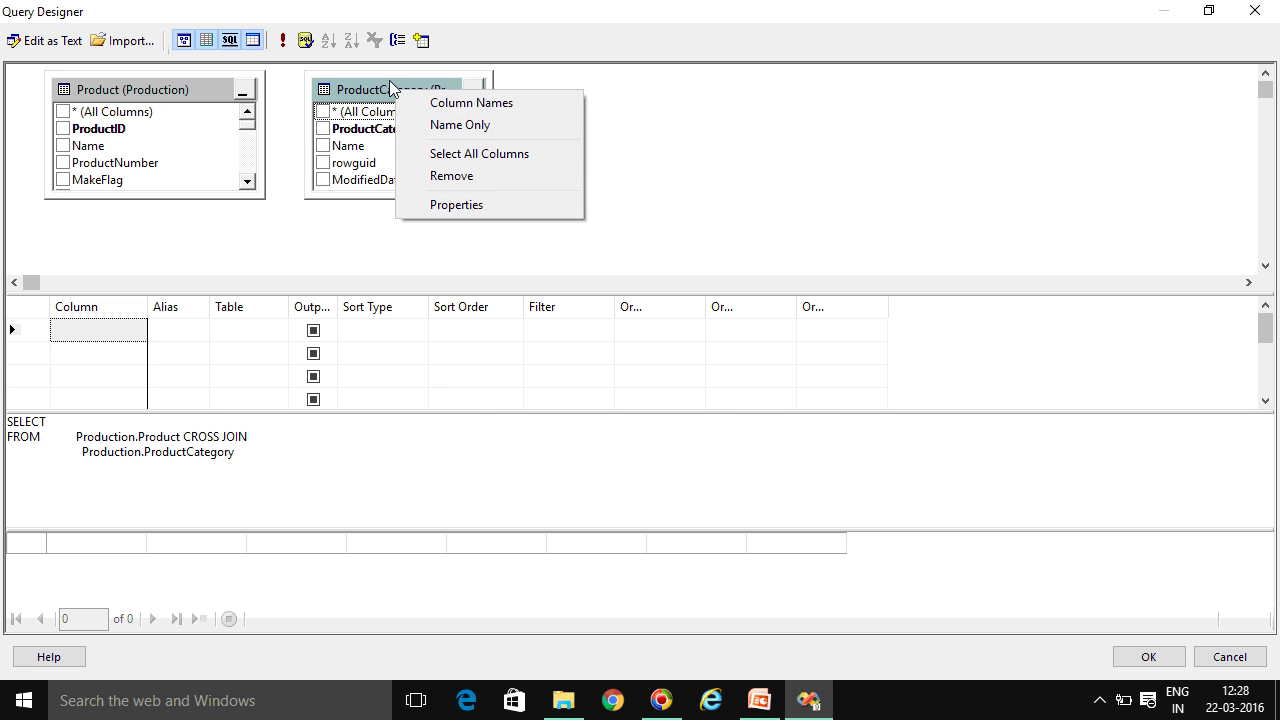
pyautogui.click(452, 176)
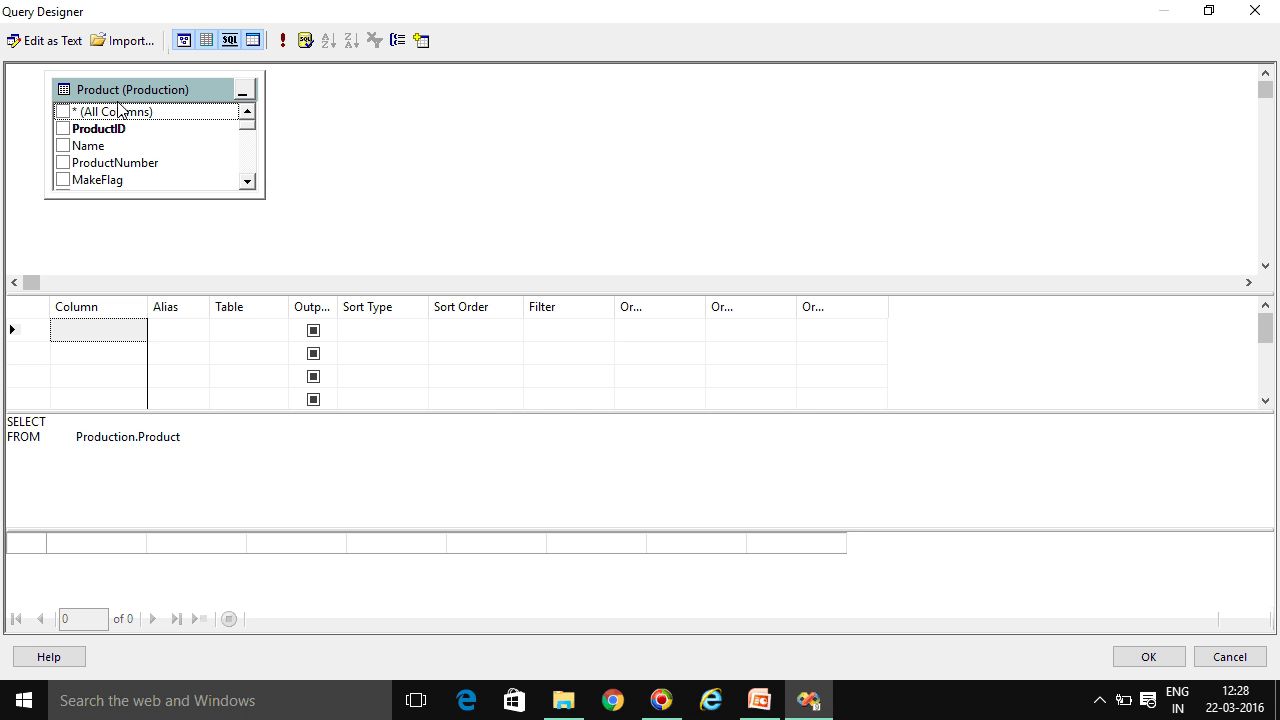
pyautogui.moveTo(265, 200); pyautogui.dragTo(380, 241)
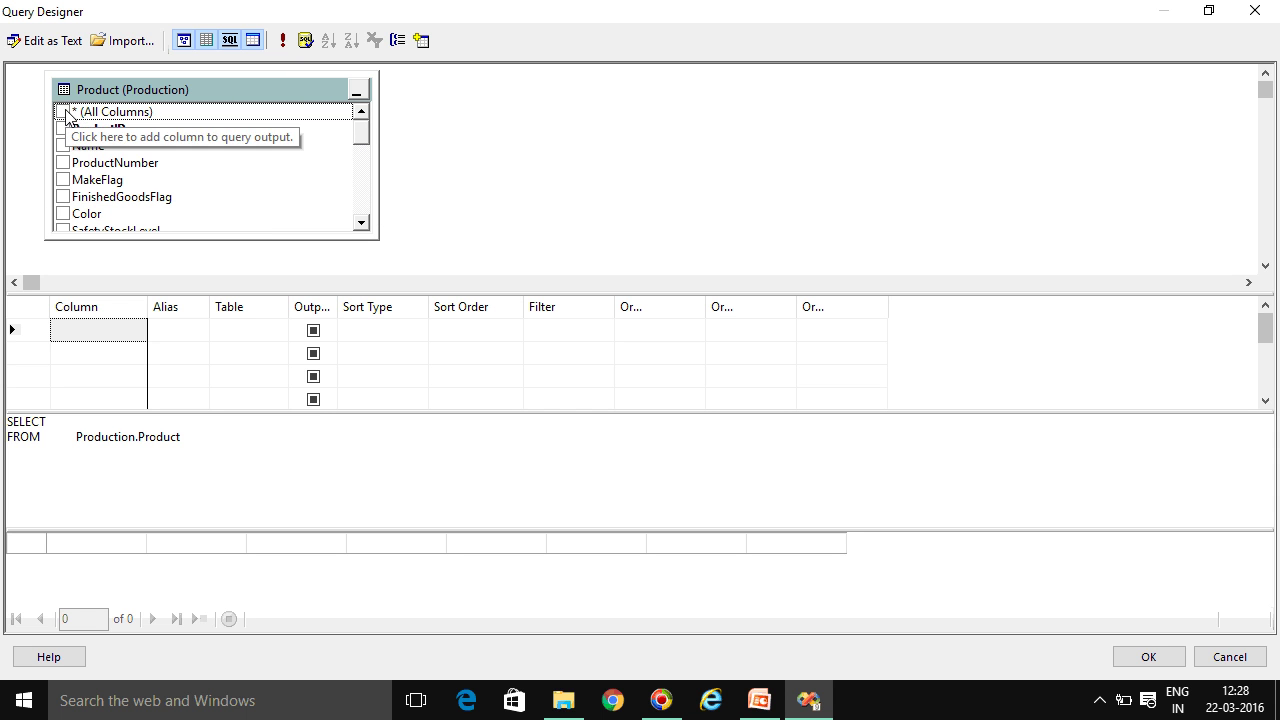
pyautogui.click(54, 436)
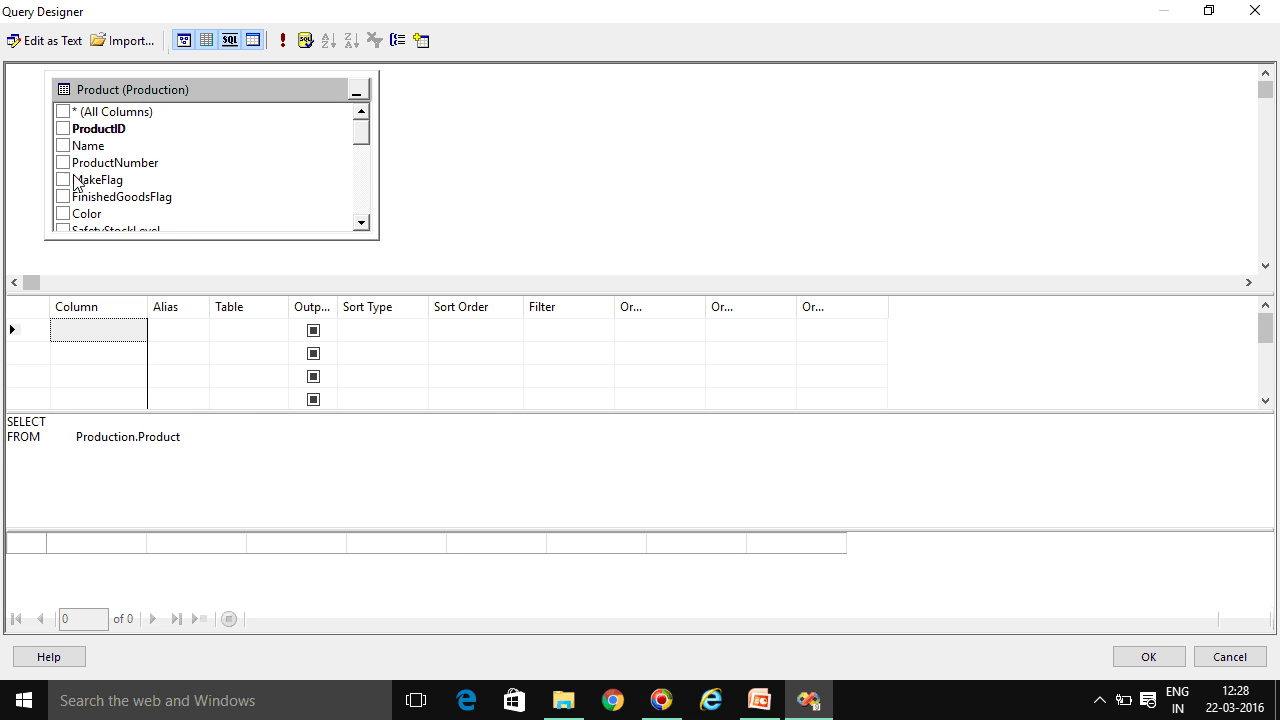
# Select ProductID, FinishedGoodsFlag, Color, SafetyStockLevel, ReorderPoint, StandardCost, ListPrice and (All Columns) from Product
pyautogui.click(63, 129)
pyautogui.click(66, 151)
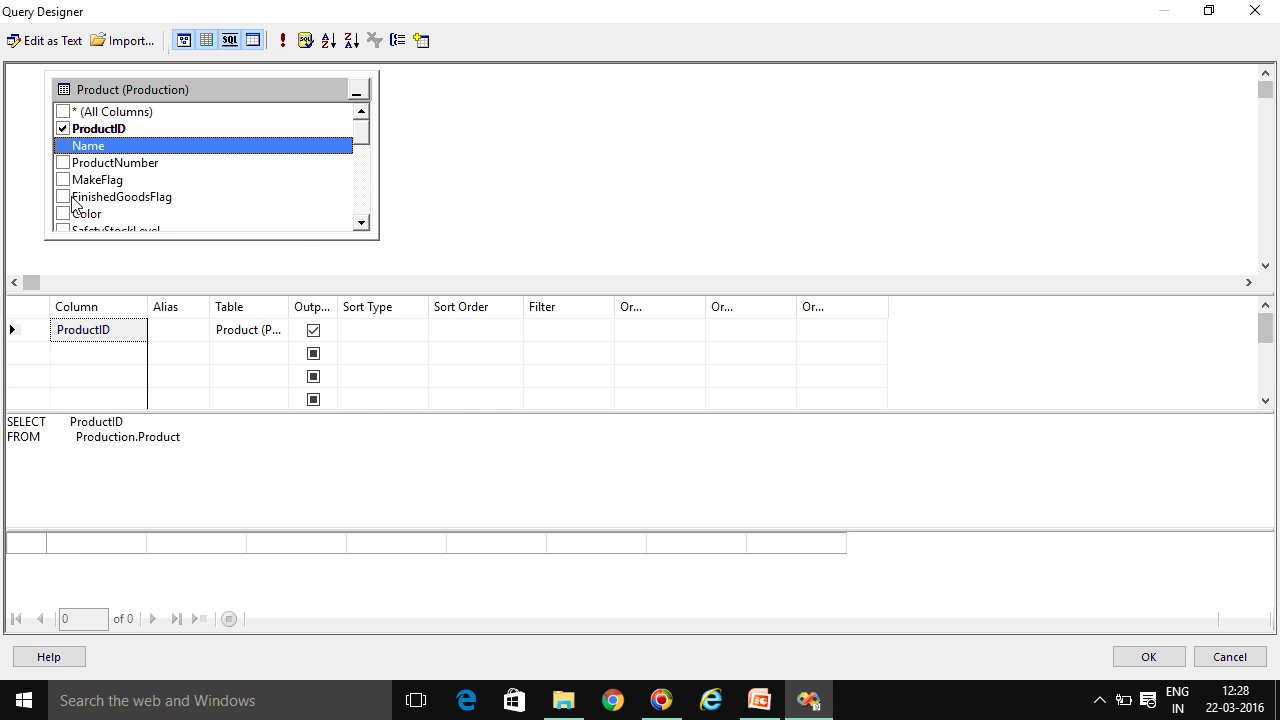
pyautogui.click(64, 197)
pyautogui.click(64, 214)
pyautogui.click(65, 228)
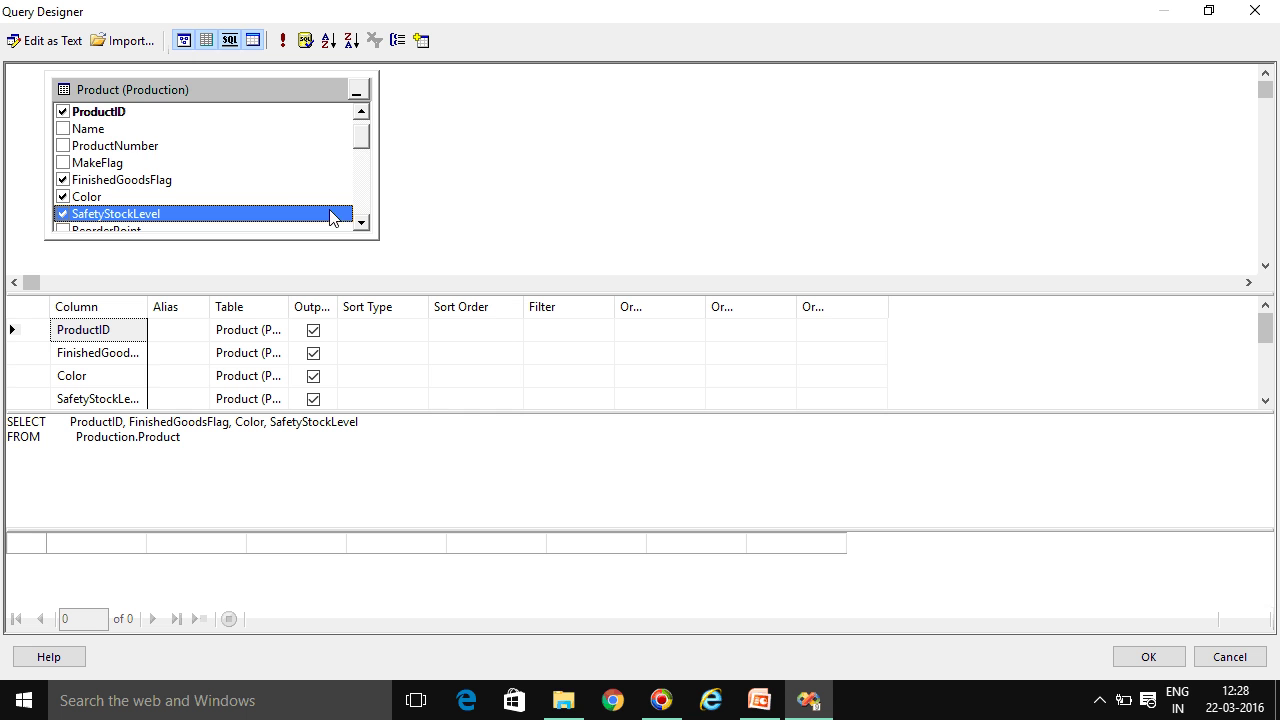
pyautogui.moveTo(360, 134); pyautogui.dragTo(360, 152)
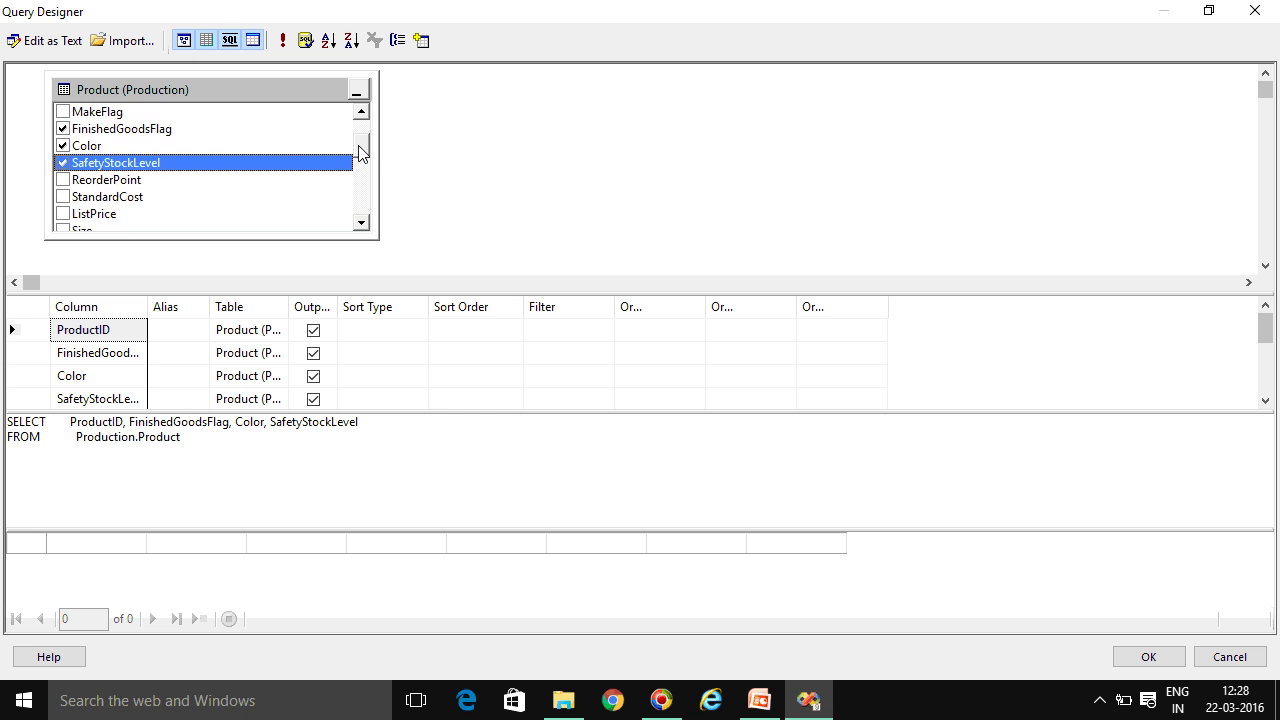
pyautogui.click(63, 180)
pyautogui.click(63, 197)
pyautogui.click(63, 214)
pyautogui.scroll(2, 266, 169)
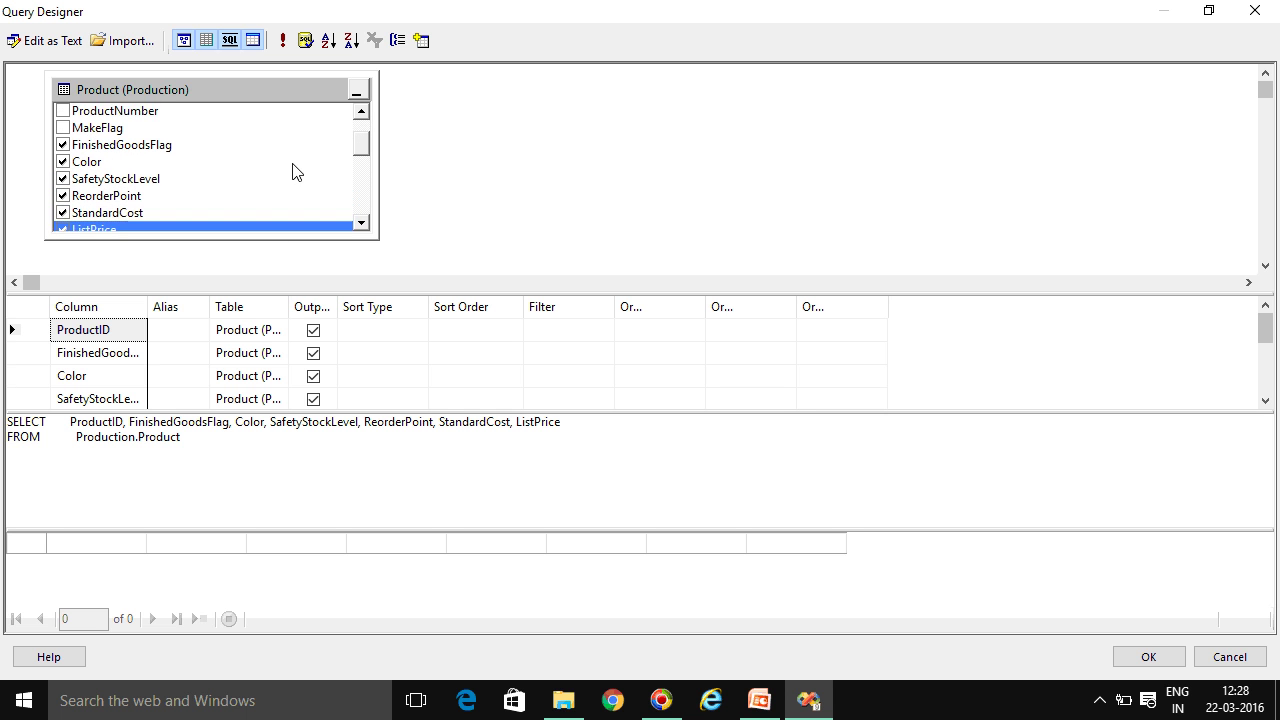
pyautogui.click(72, 112)
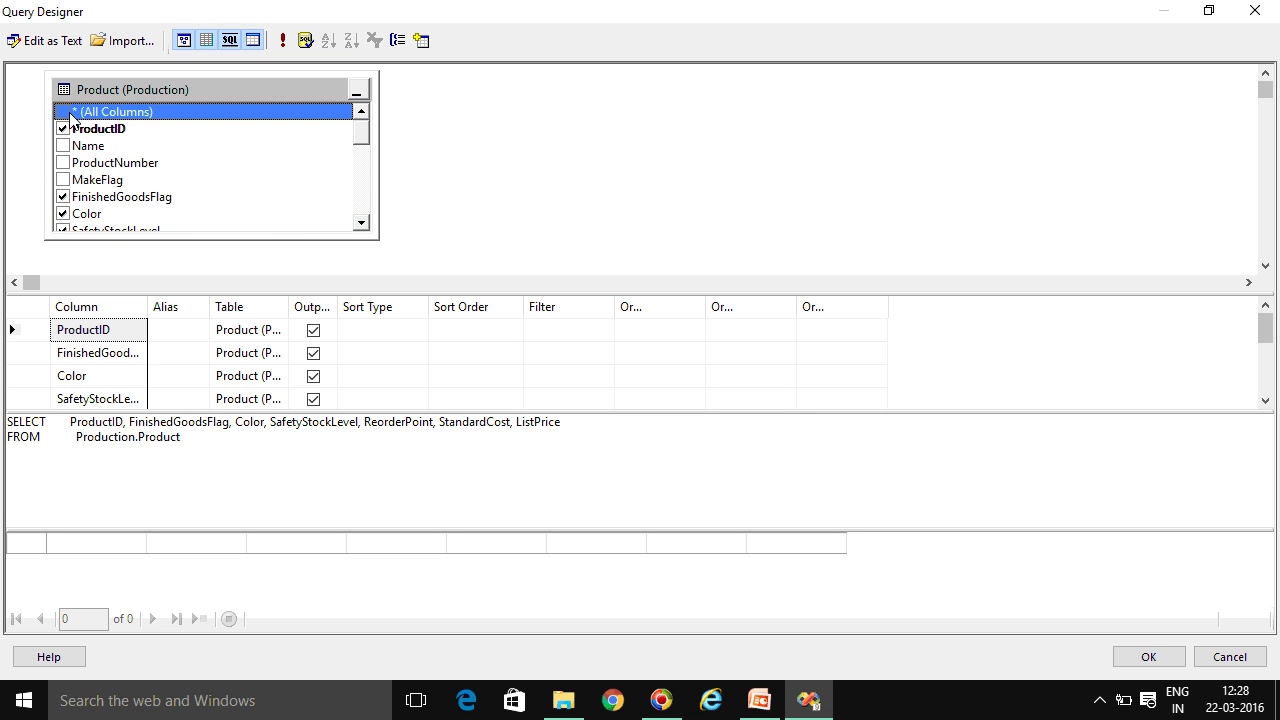
pyautogui.click(64, 112)
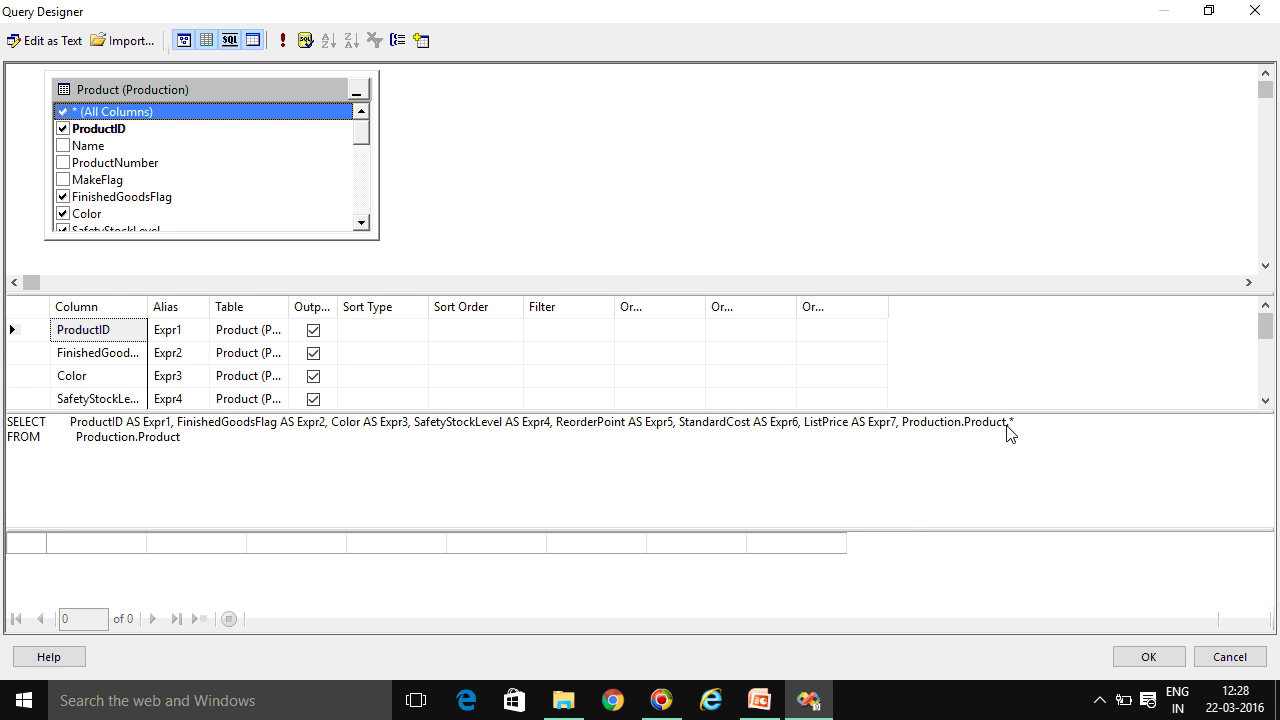
# Run the query, review its 504 product rows in an enlarged results pane, and accept it
pyautogui.click(282, 45)
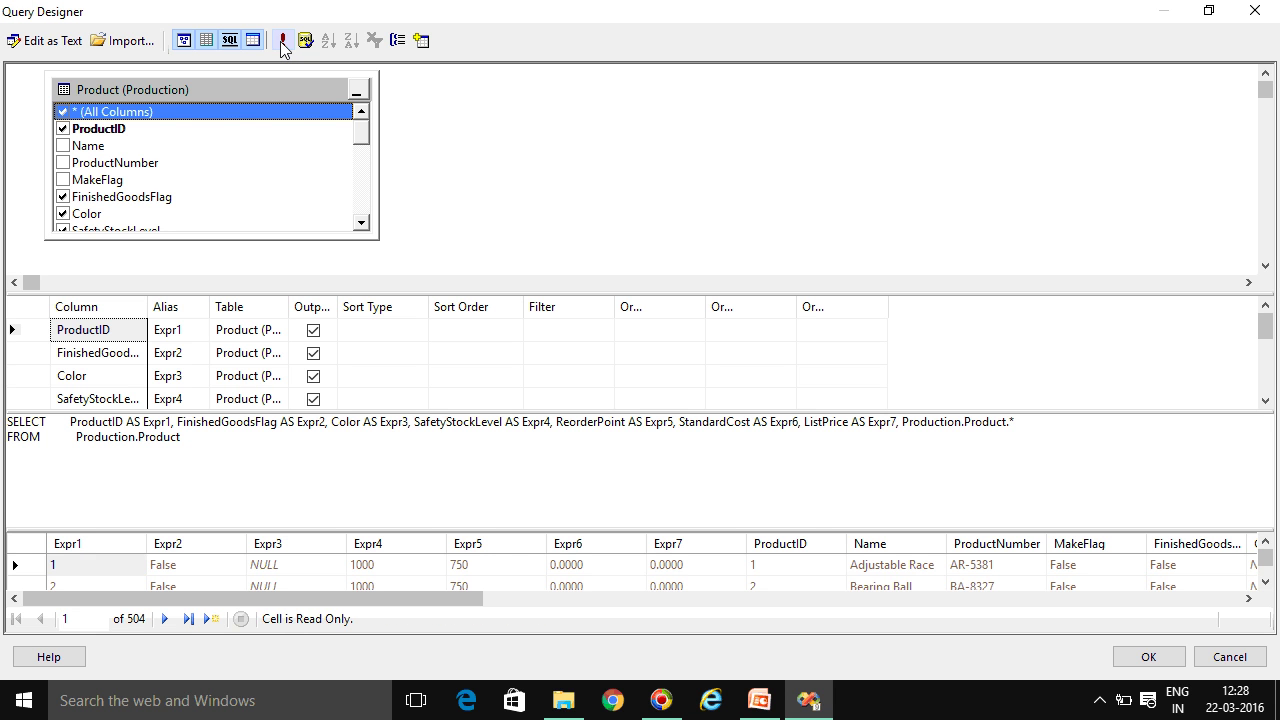
pyautogui.moveTo(474, 533); pyautogui.dragTo(472, 467)
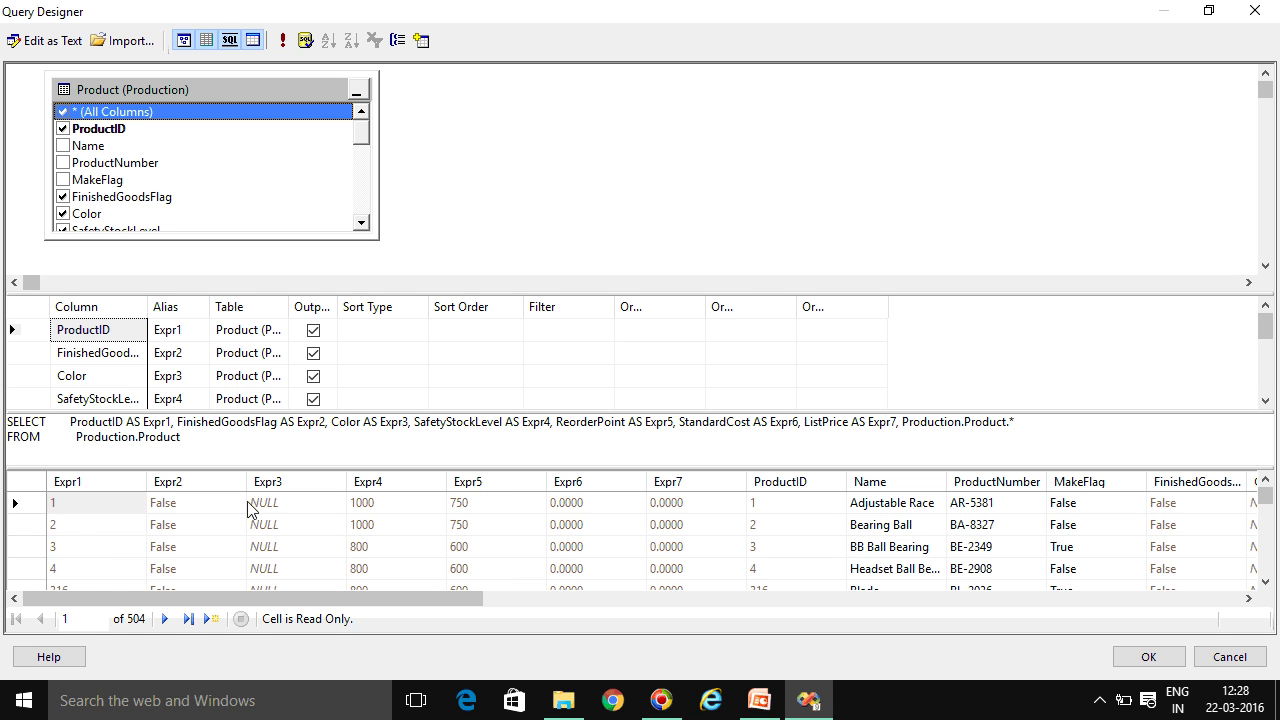
pyautogui.moveTo(423, 600); pyautogui.dragTo(300, 520)
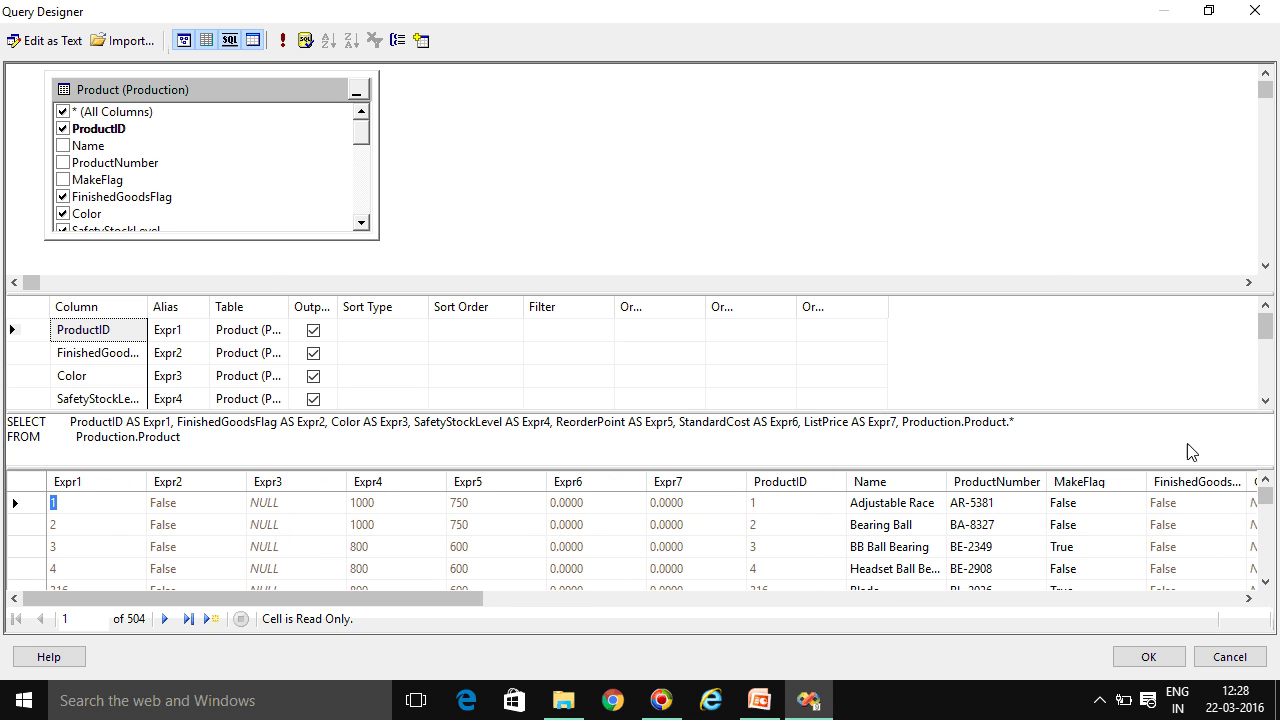
pyautogui.click(1158, 664)
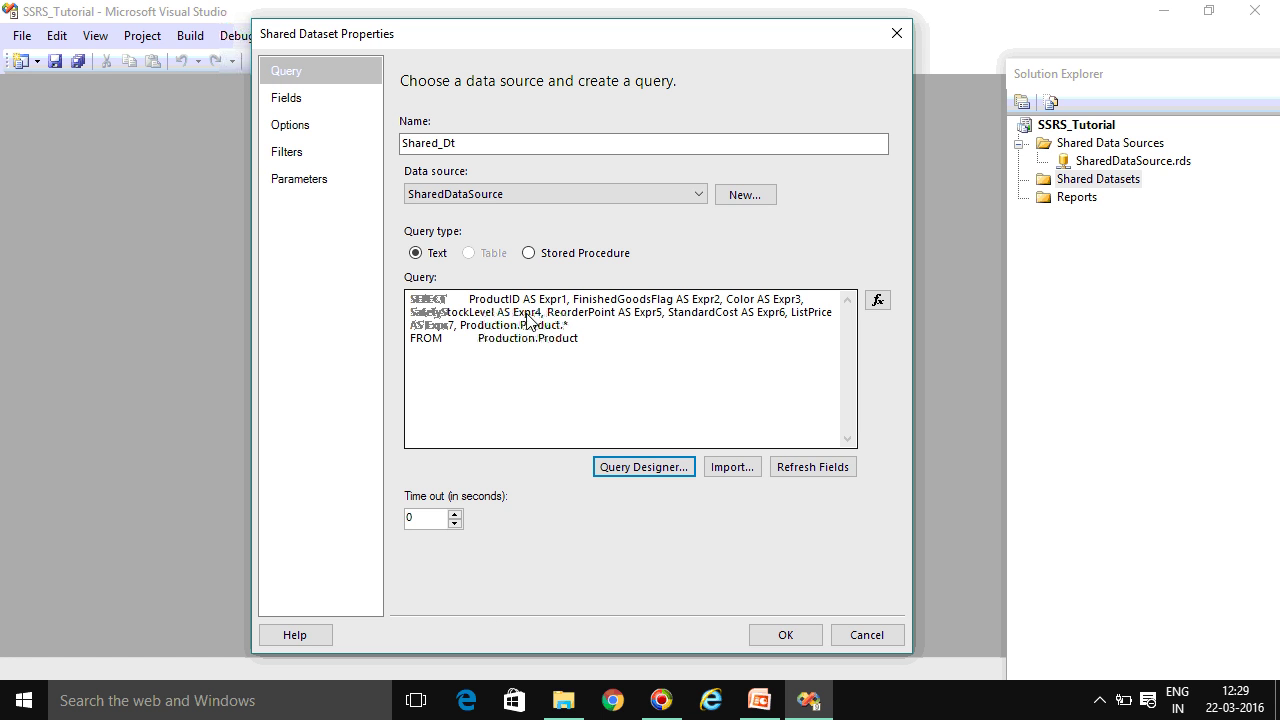
# Confirm the Shared Dataset Properties so Shared_Dt.rsd is saved to the project
pyautogui.click(808, 636)
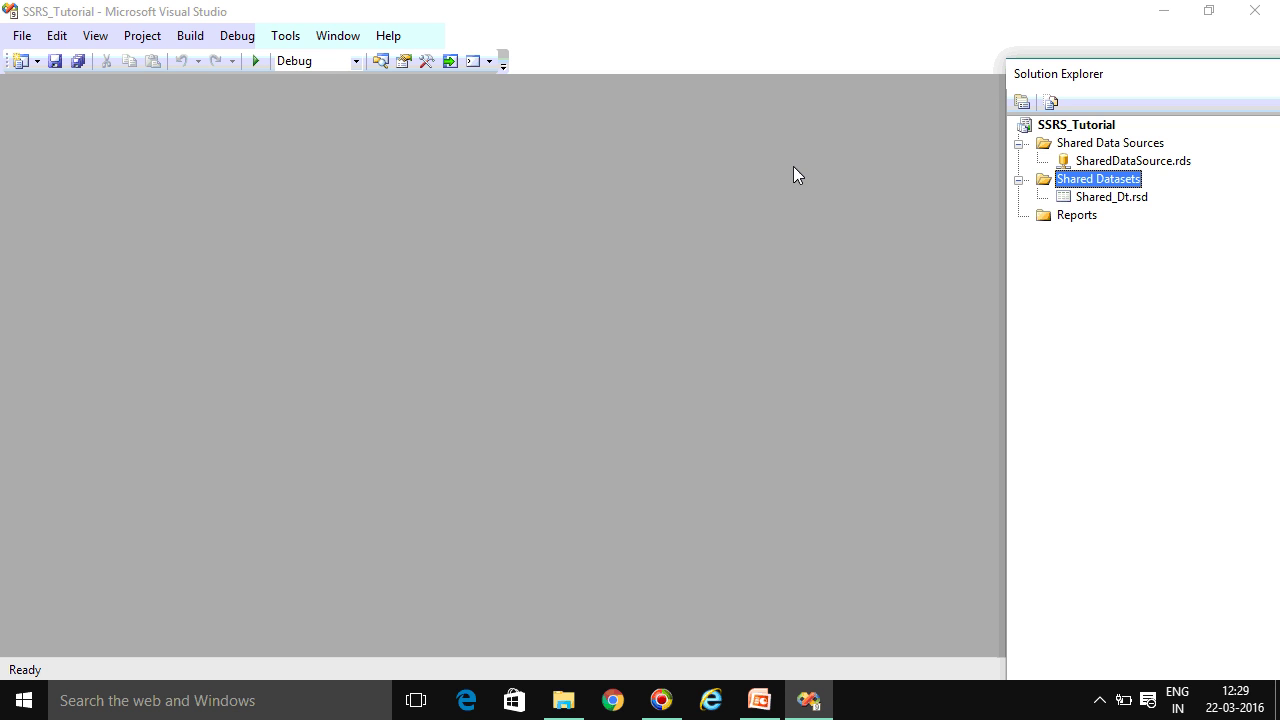
# Dismiss the report wizard and open Add New Item for the Reports folder instead
pyautogui.rightClick(1063, 221)
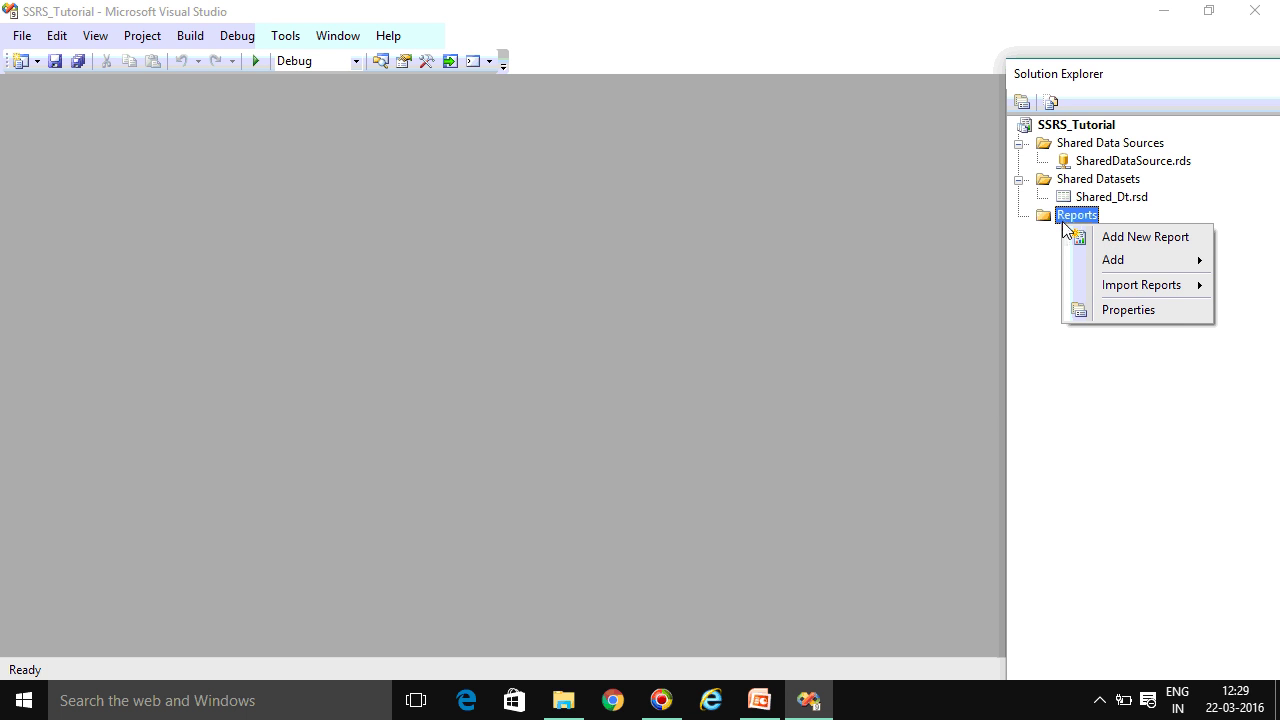
pyautogui.click(1125, 240)
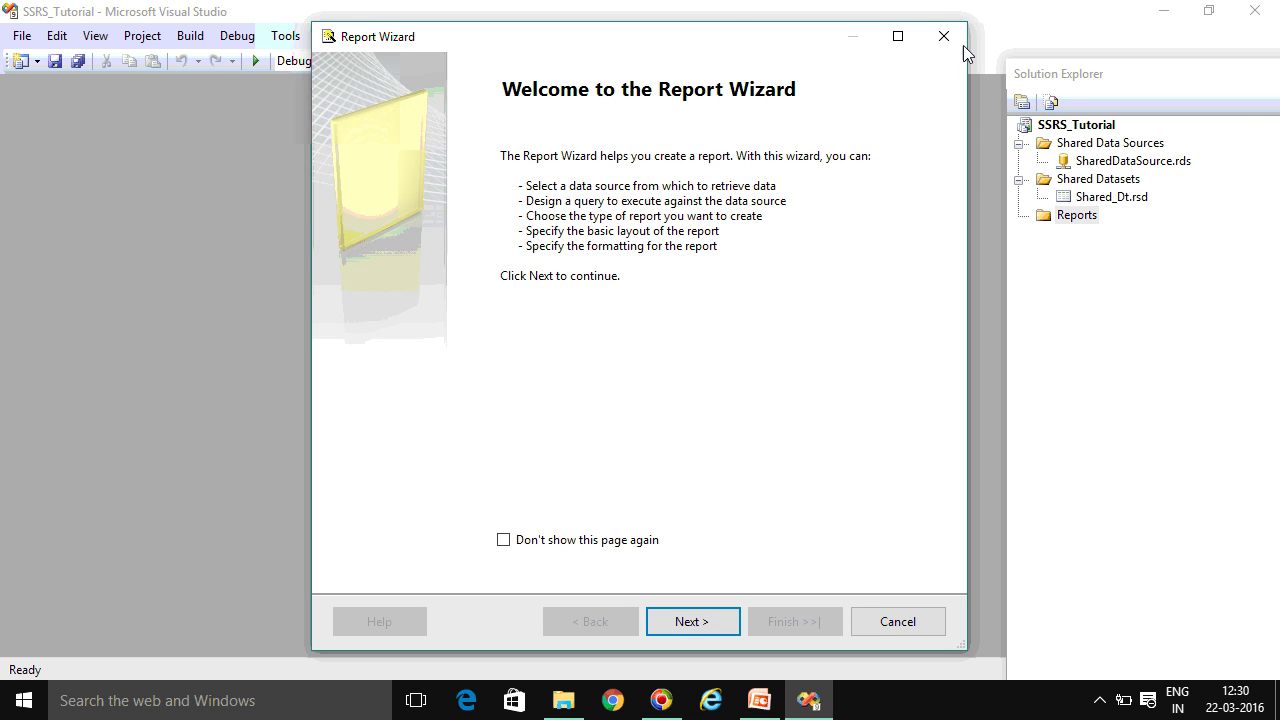
pyautogui.click(955, 40)
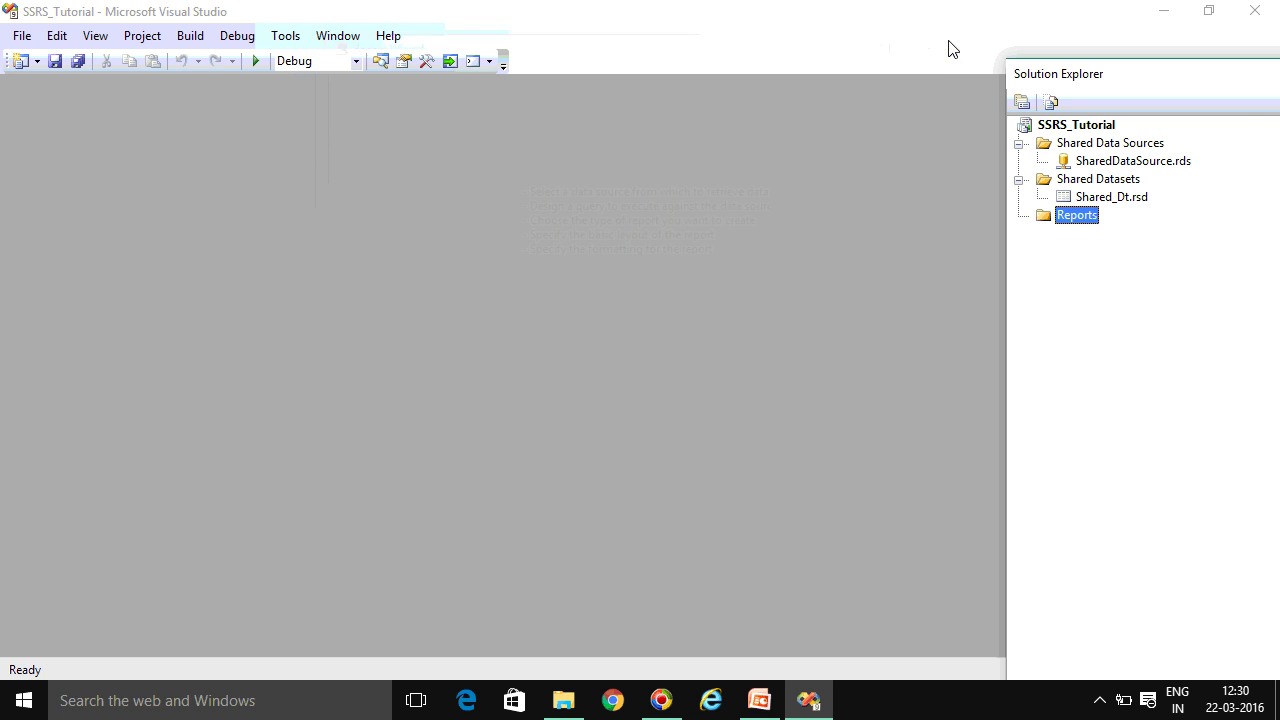
pyautogui.rightClick(1063, 222)
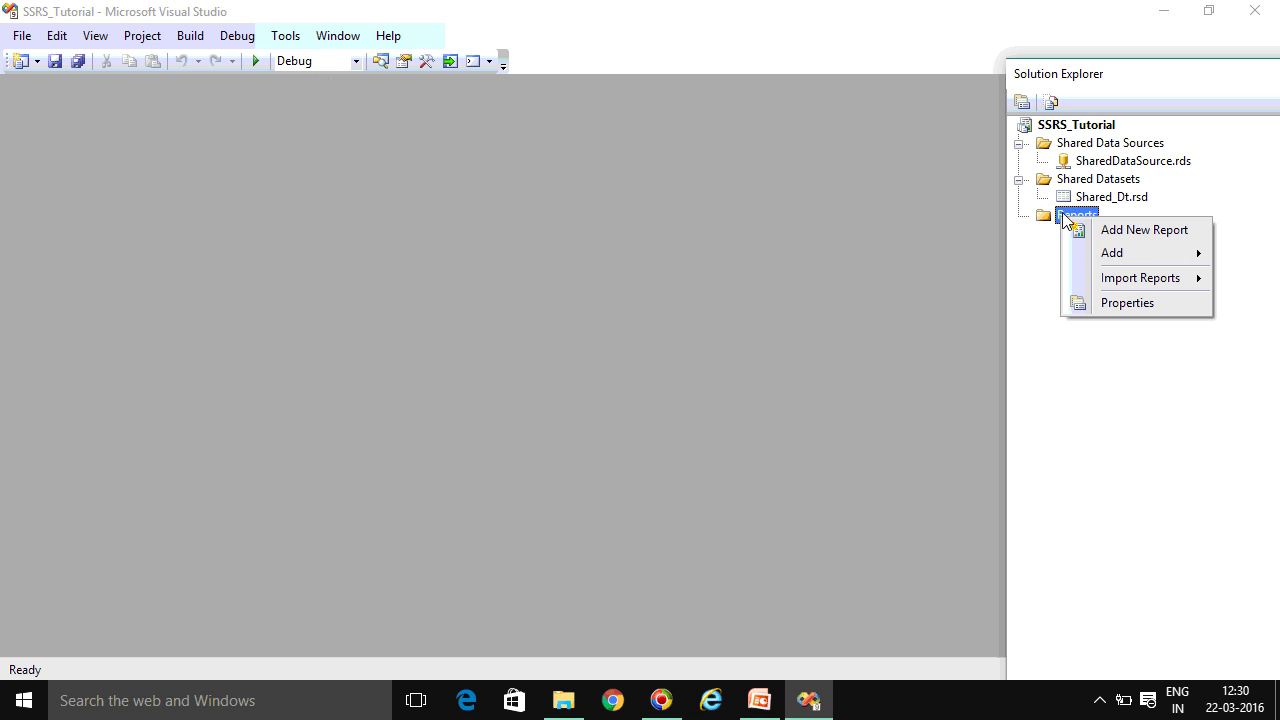
pyautogui.moveTo(1117, 262)
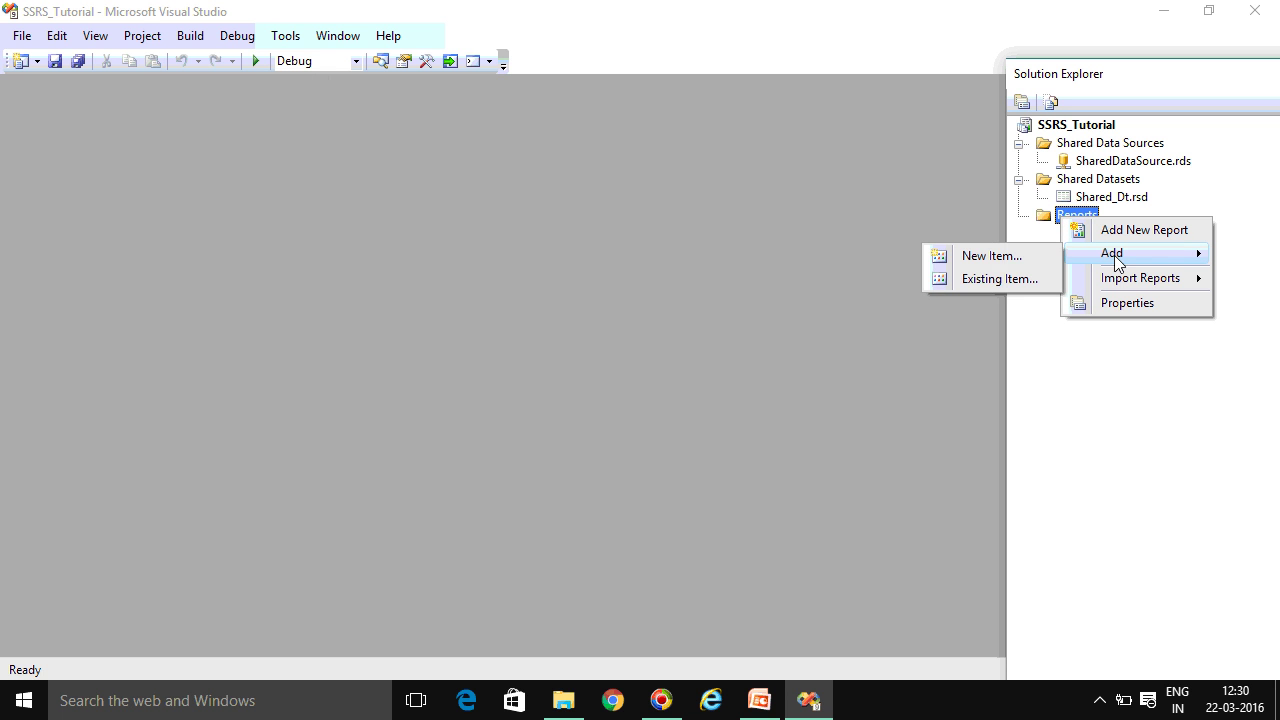
pyautogui.click(957, 257)
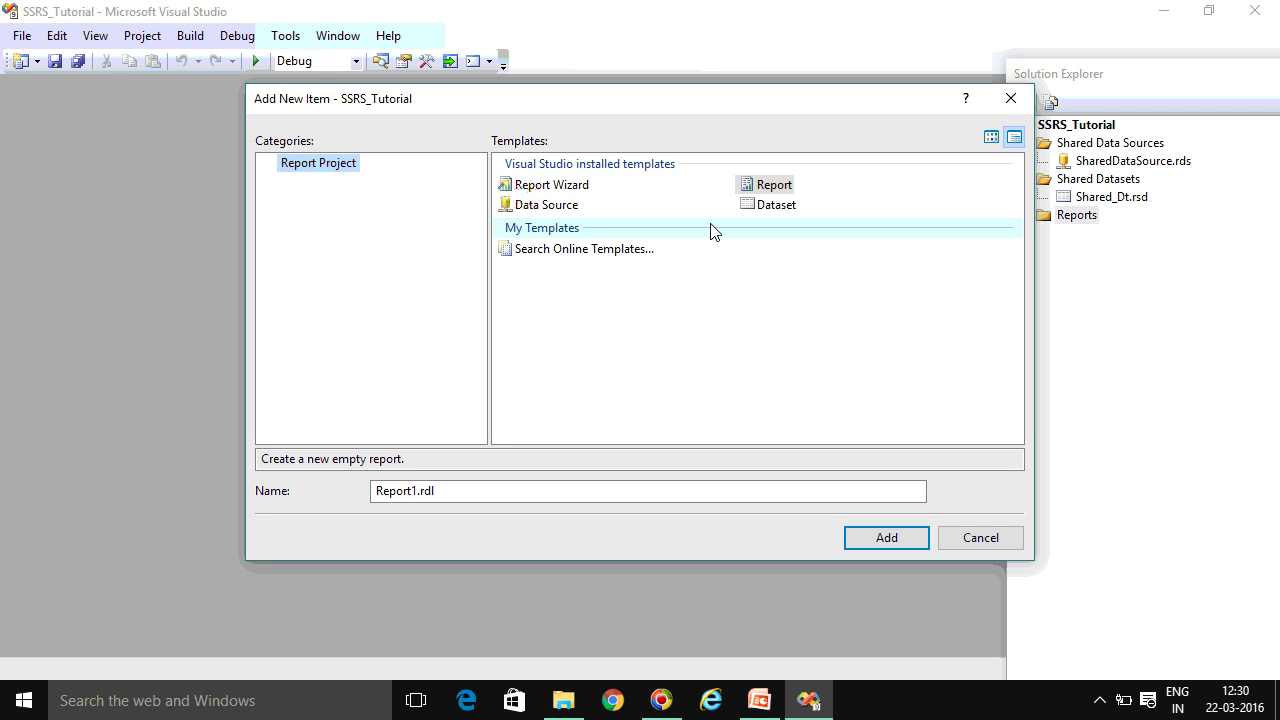
# Add a blank Report template item named Test_Report.rdl
pyautogui.click(765, 186)
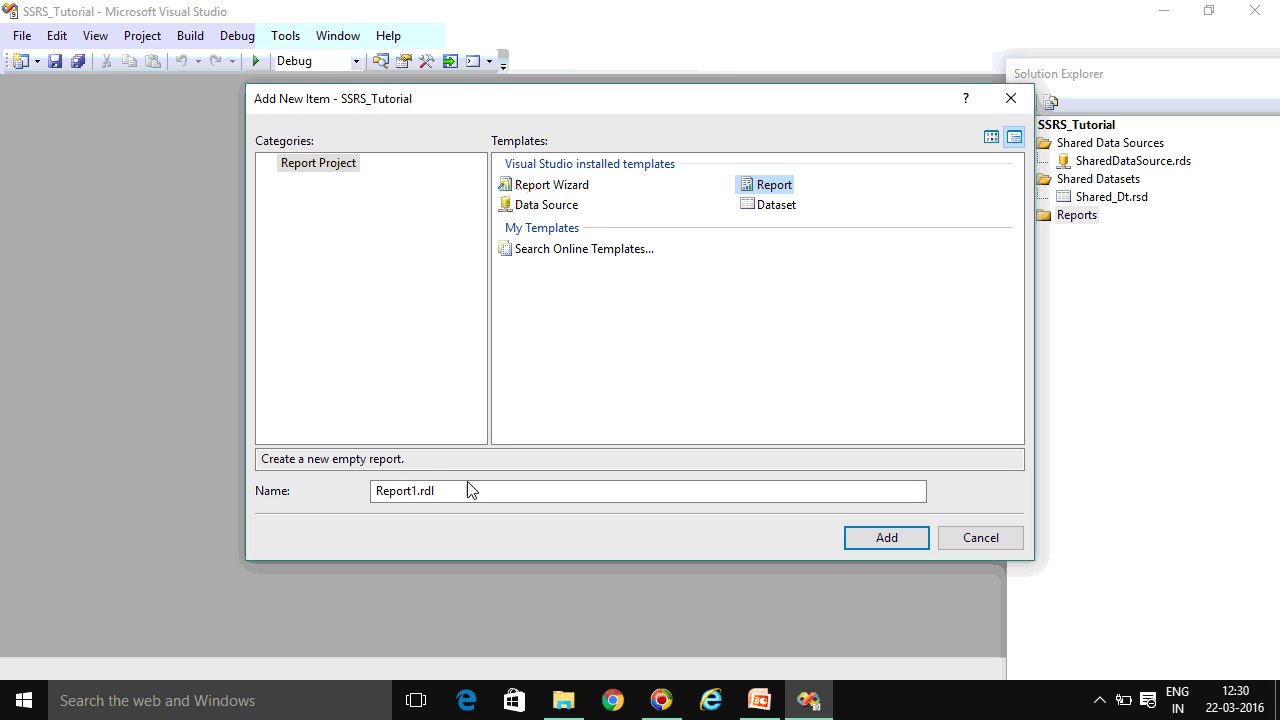
pyautogui.click(420, 491)
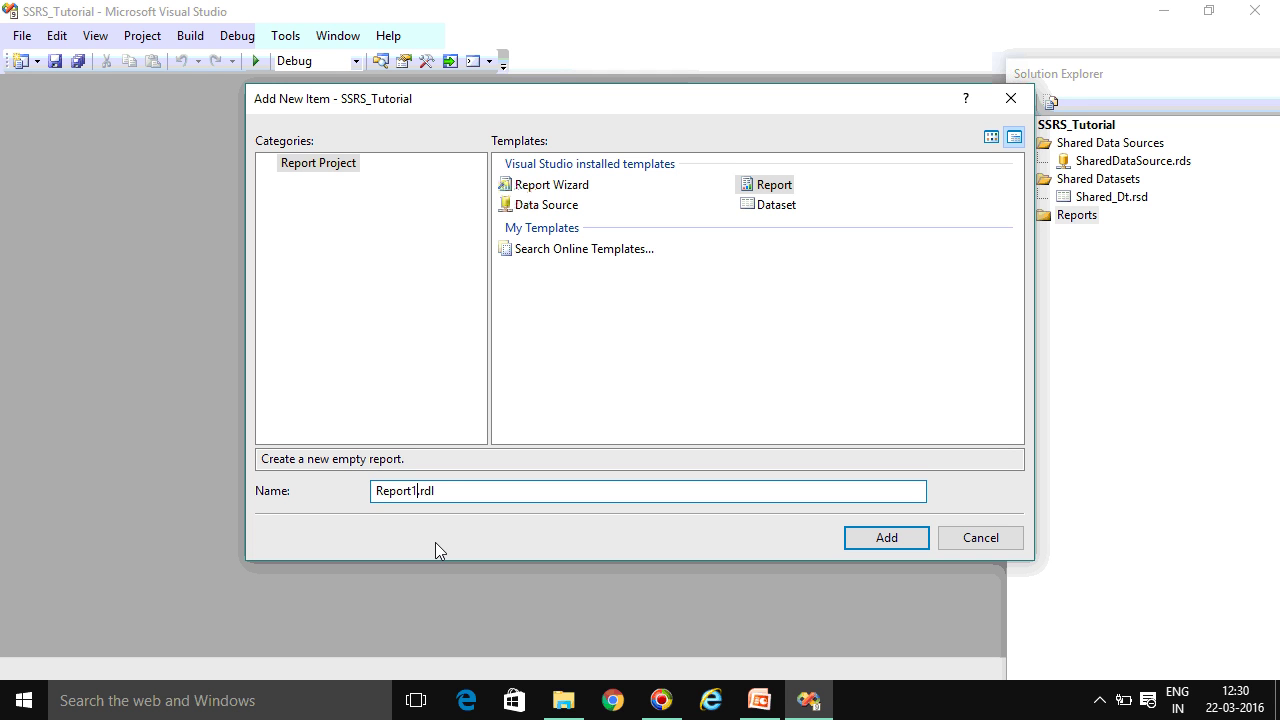
pyautogui.press('BackSpace')
pyautogui.press('BackSpace')
pyautogui.press('BackSpace')
pyautogui.press('BackSpace')
pyautogui.press('BackSpace')
pyautogui.press('BackSpace')
pyautogui.press('BackSpace')
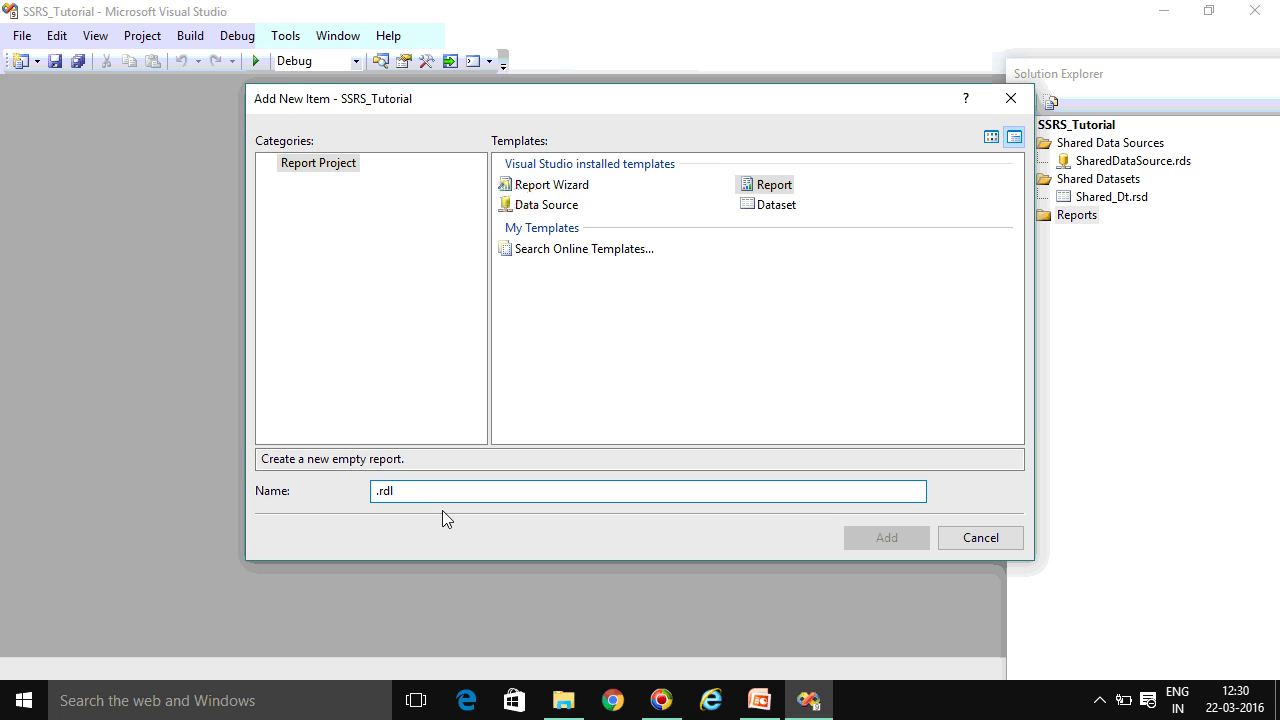
pyautogui.write('Test')
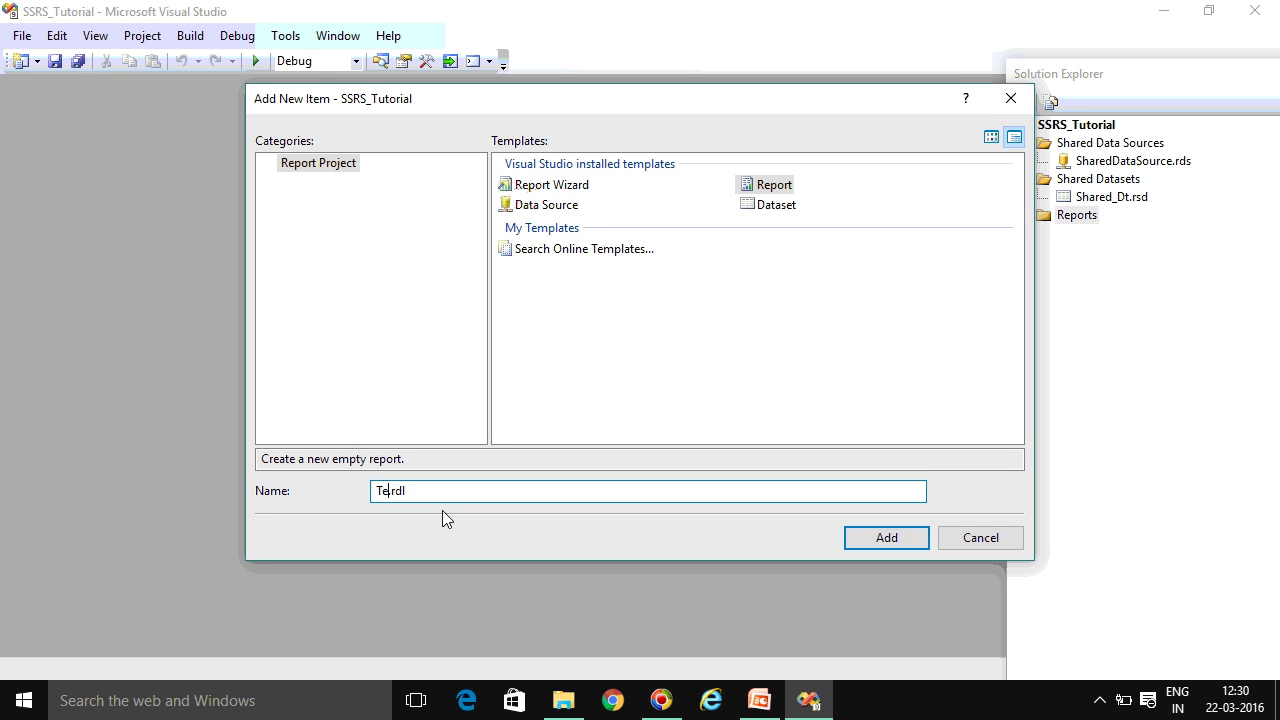
pyautogui.write('_Report')
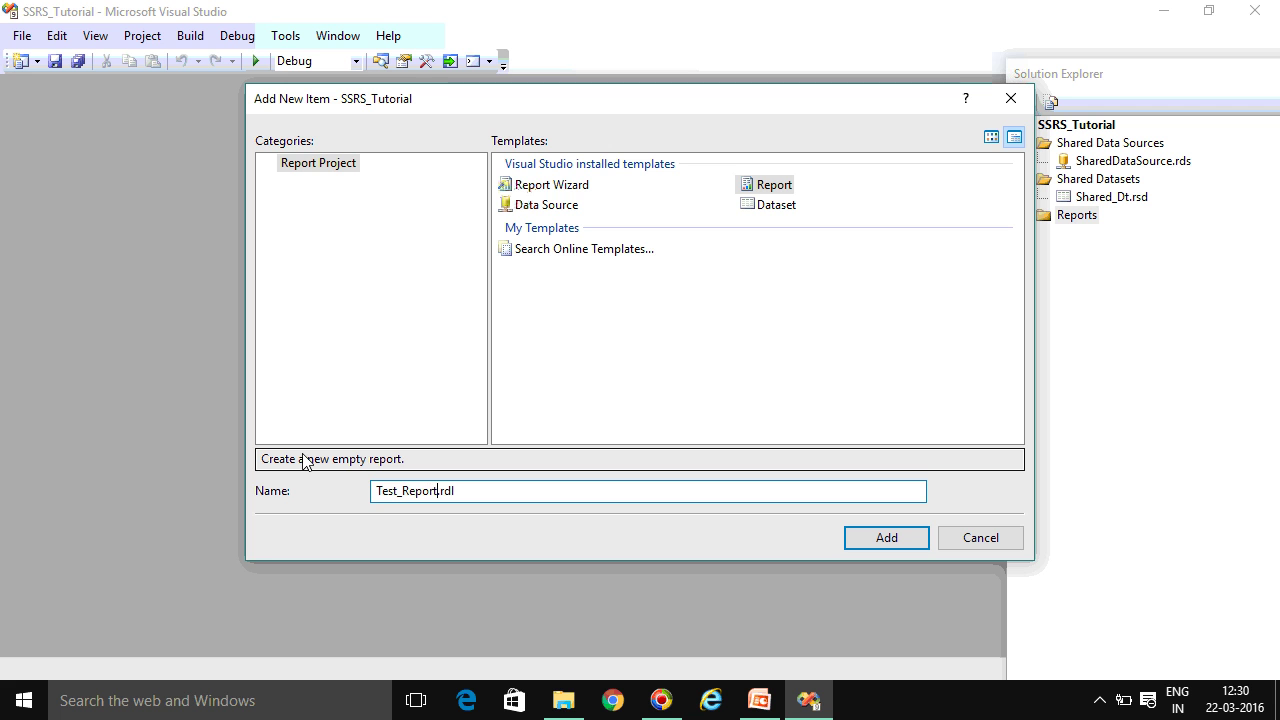
pyautogui.click(911, 540)
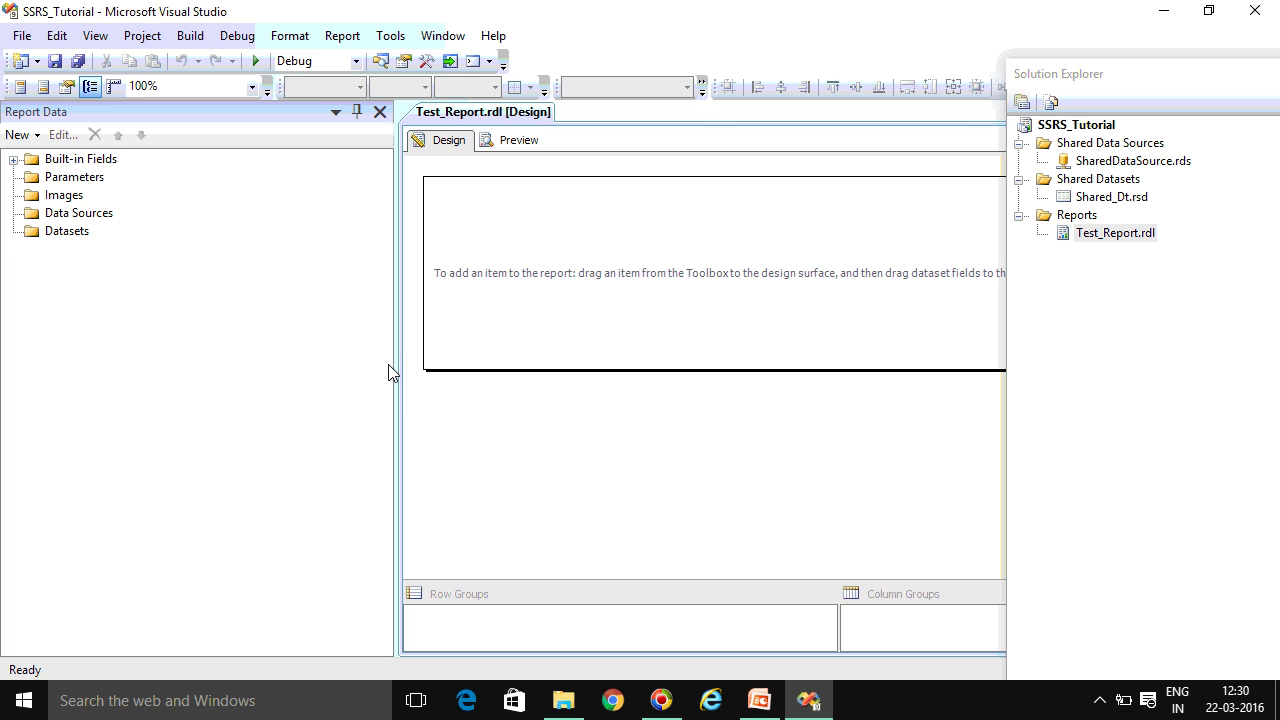
pyautogui.moveTo(399, 372); pyautogui.dragTo(222, 347)
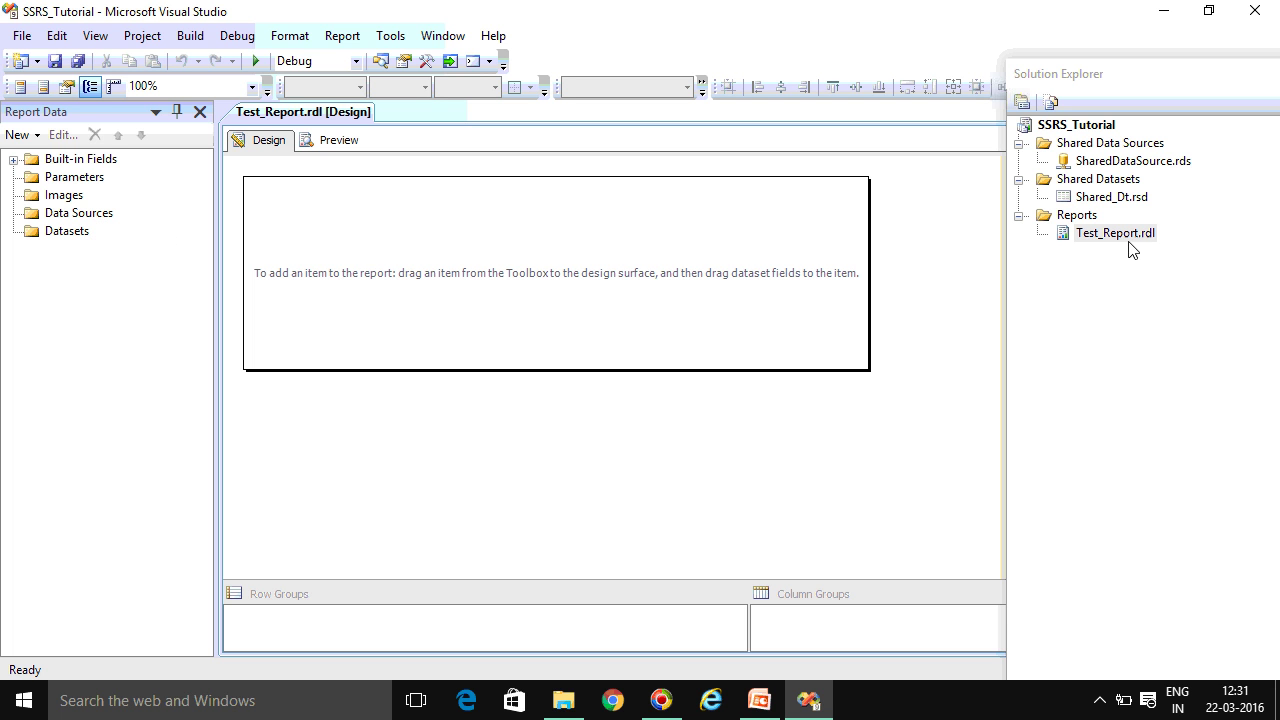
pyautogui.click(1138, 162)
pyautogui.click(1124, 200)
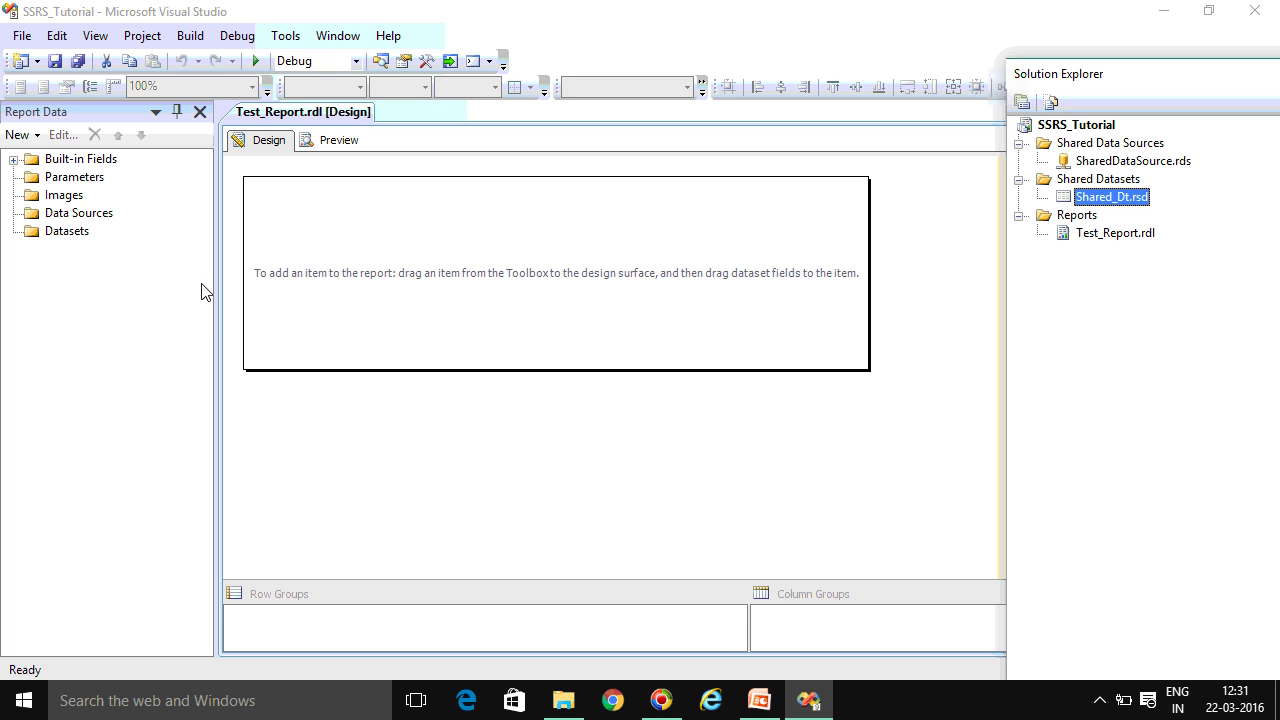
# Add DataSource1 to the report as a shared reference to SharedDataSource
pyautogui.rightClick(78, 218)
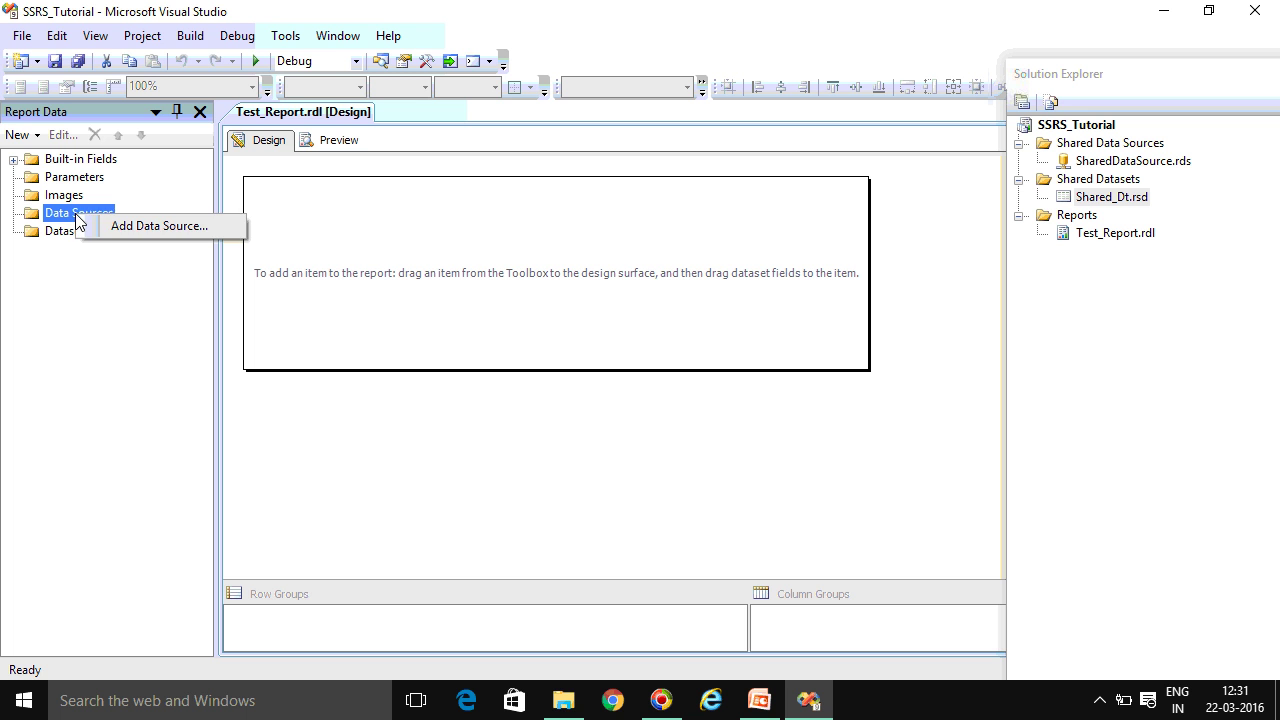
pyautogui.click(133, 228)
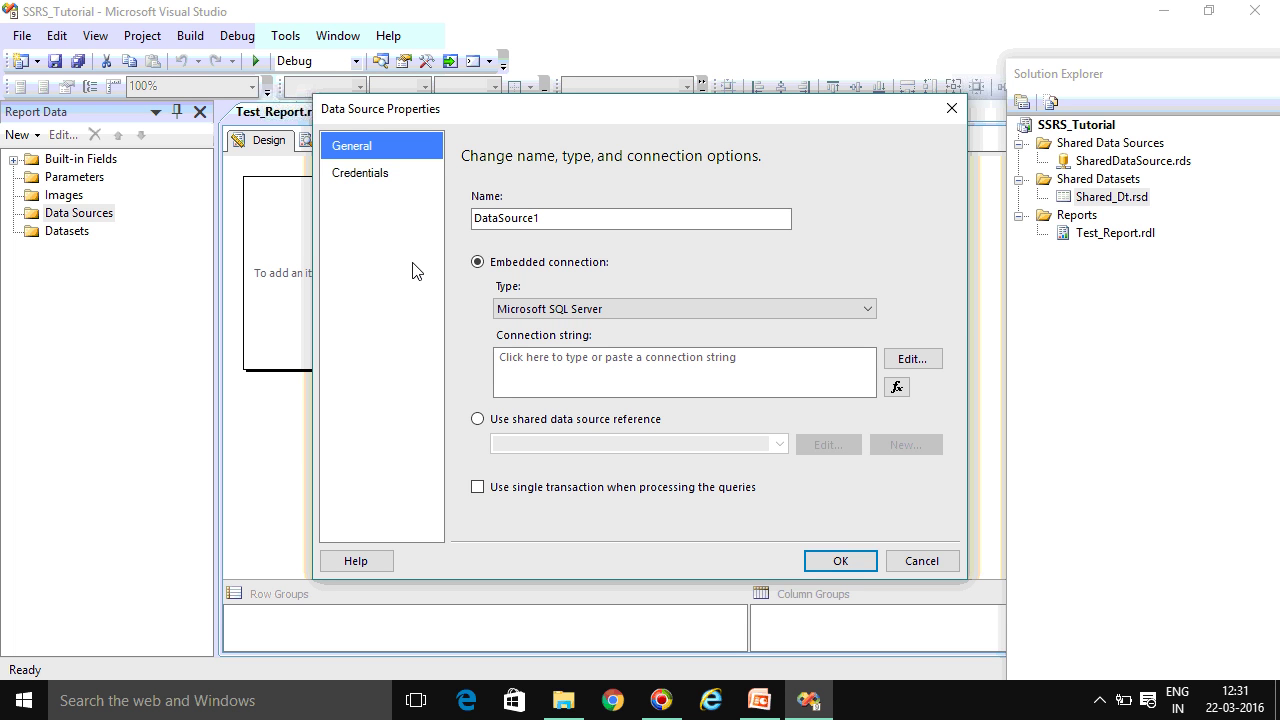
pyautogui.click(494, 421)
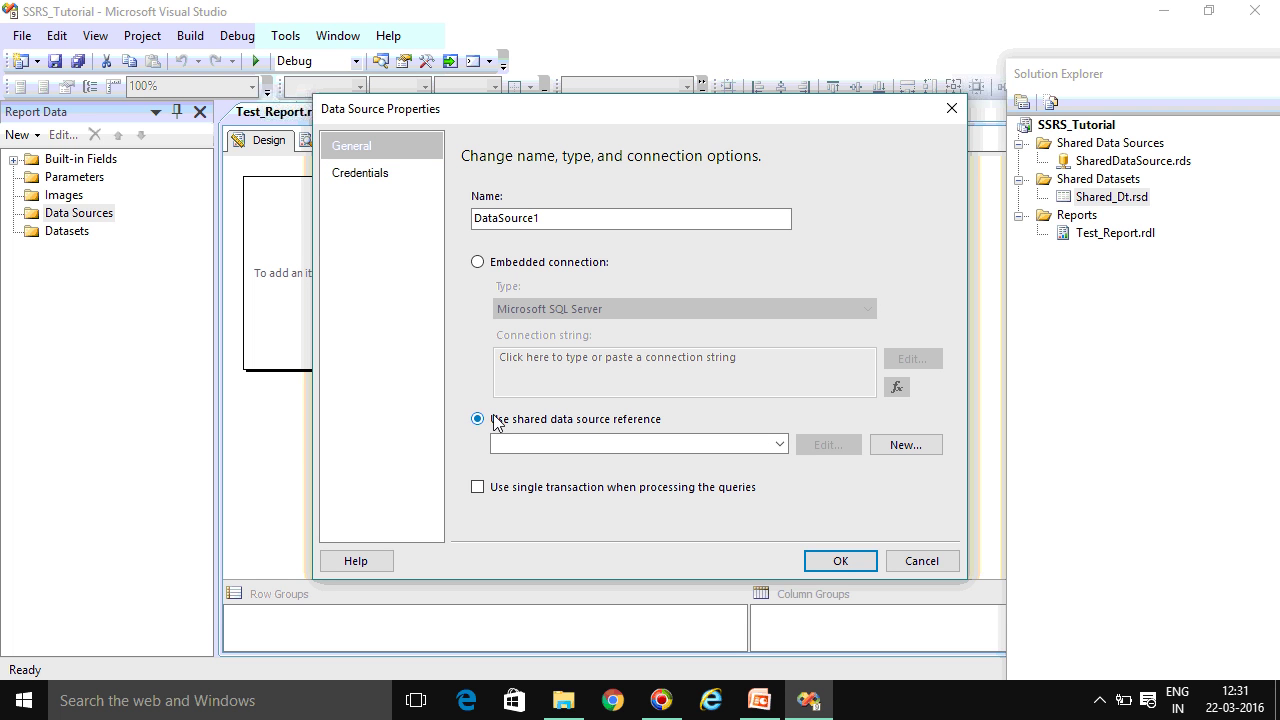
pyautogui.click(780, 444)
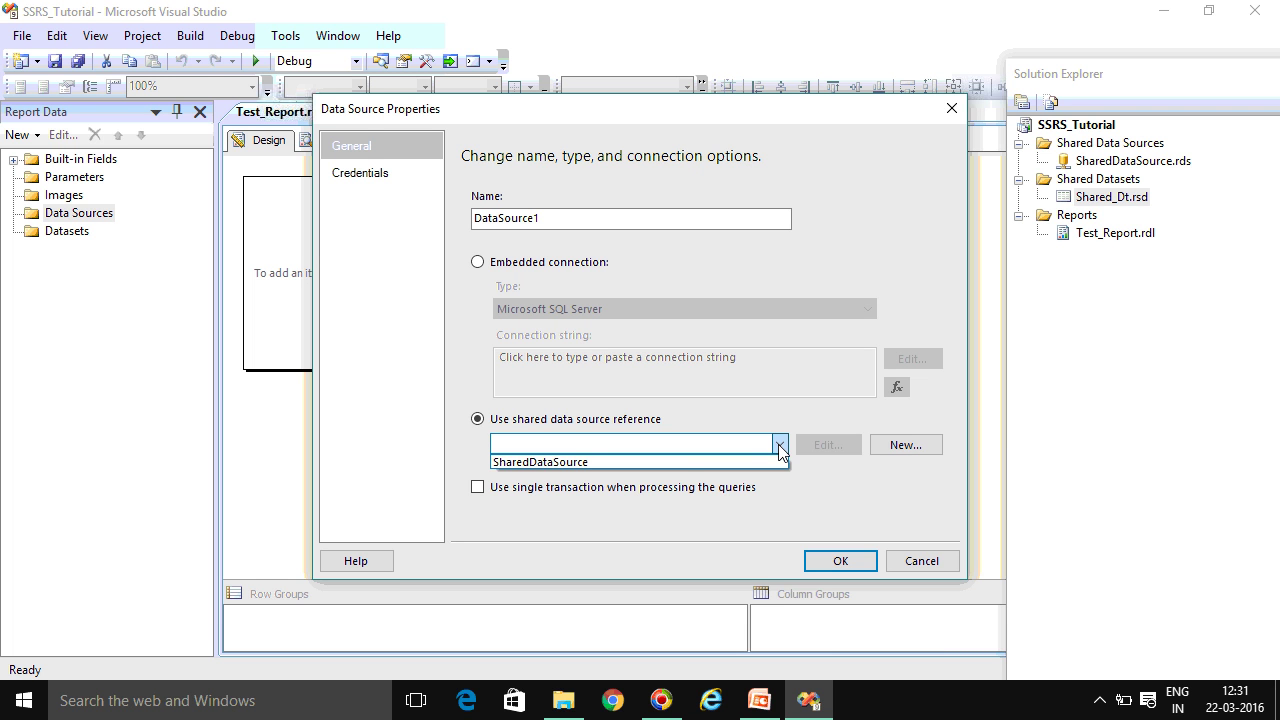
pyautogui.click(643, 461)
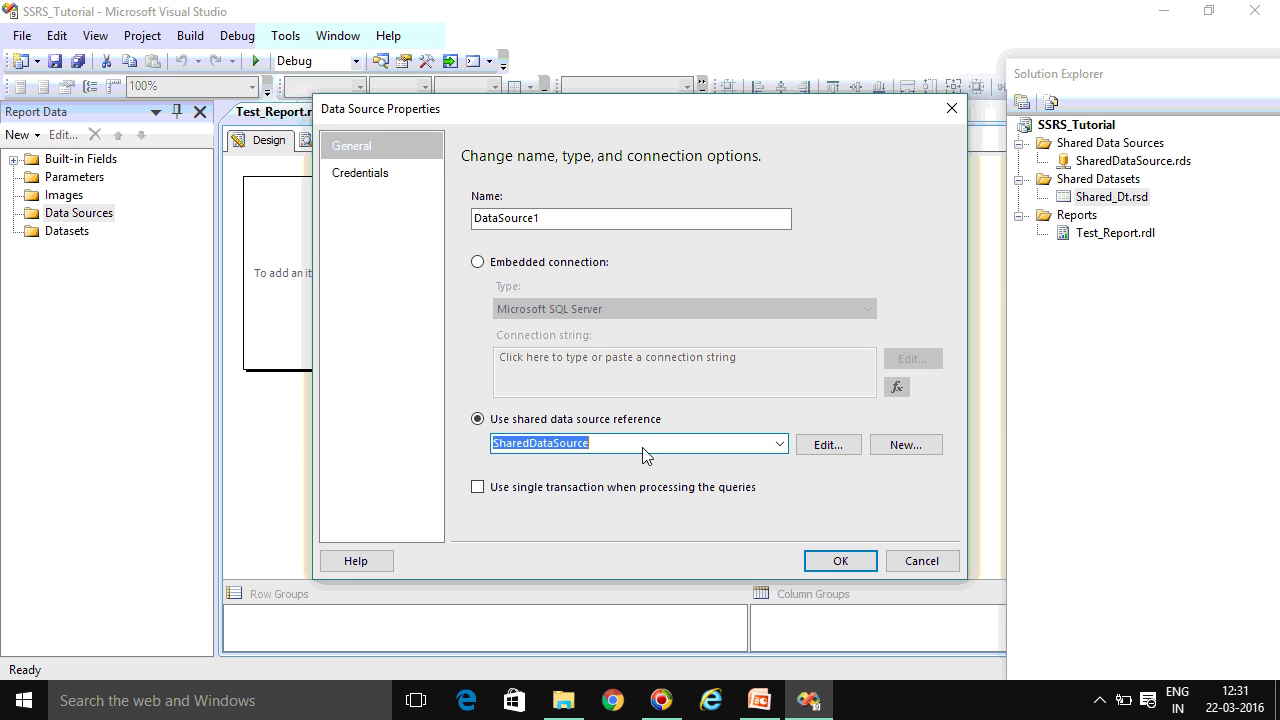
pyautogui.click(818, 556)
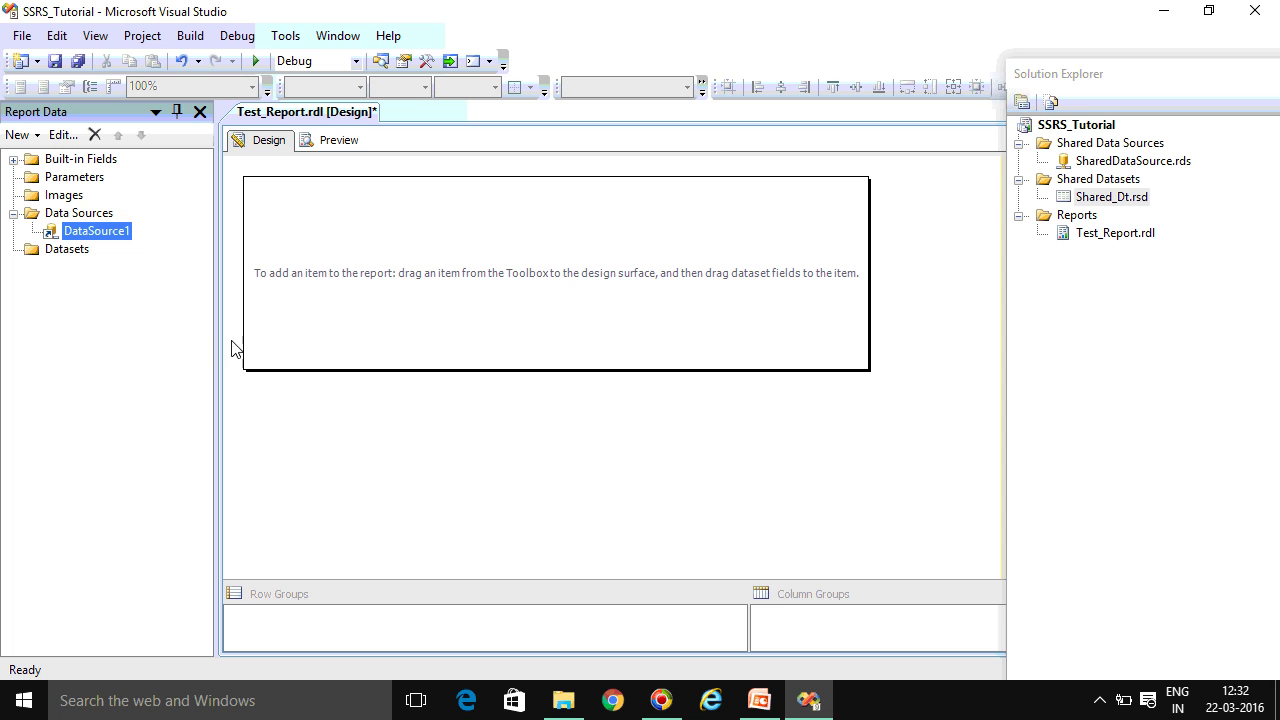
# Add DataSet1 to the report using the shared dataset Shared_Dt
pyautogui.click(70, 251)
pyautogui.rightClick(70, 254)
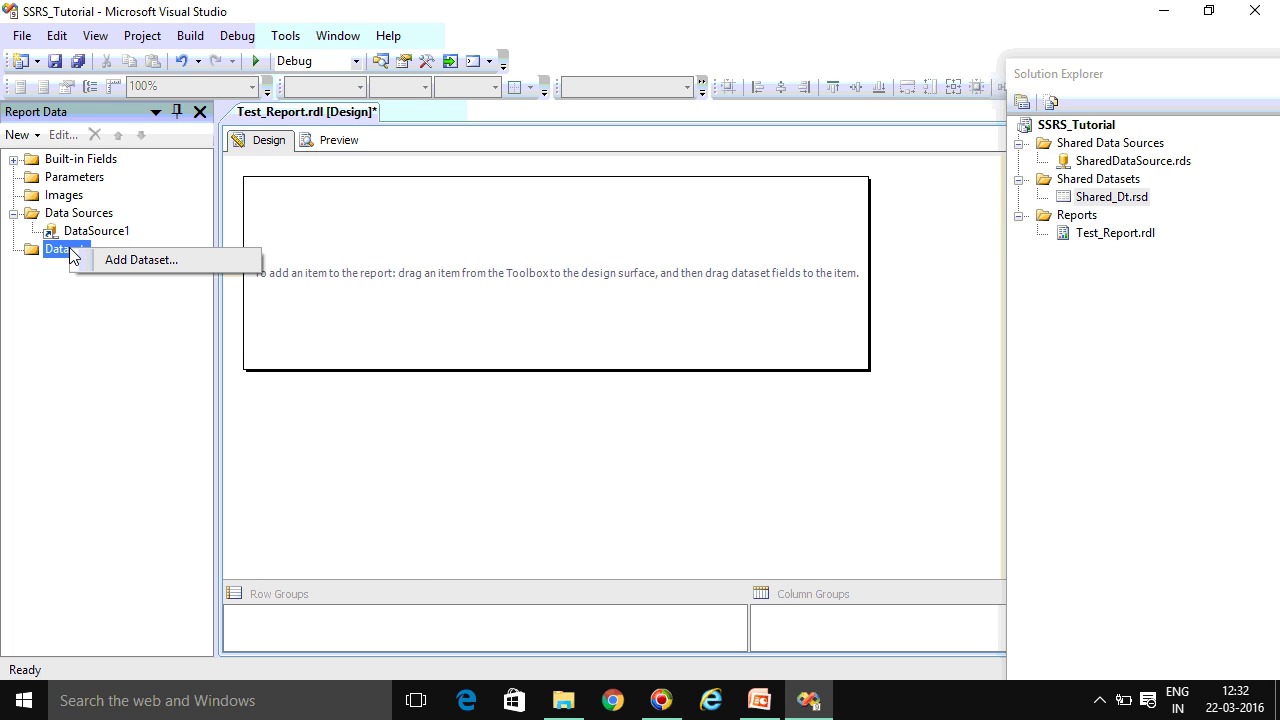
pyautogui.click(117, 263)
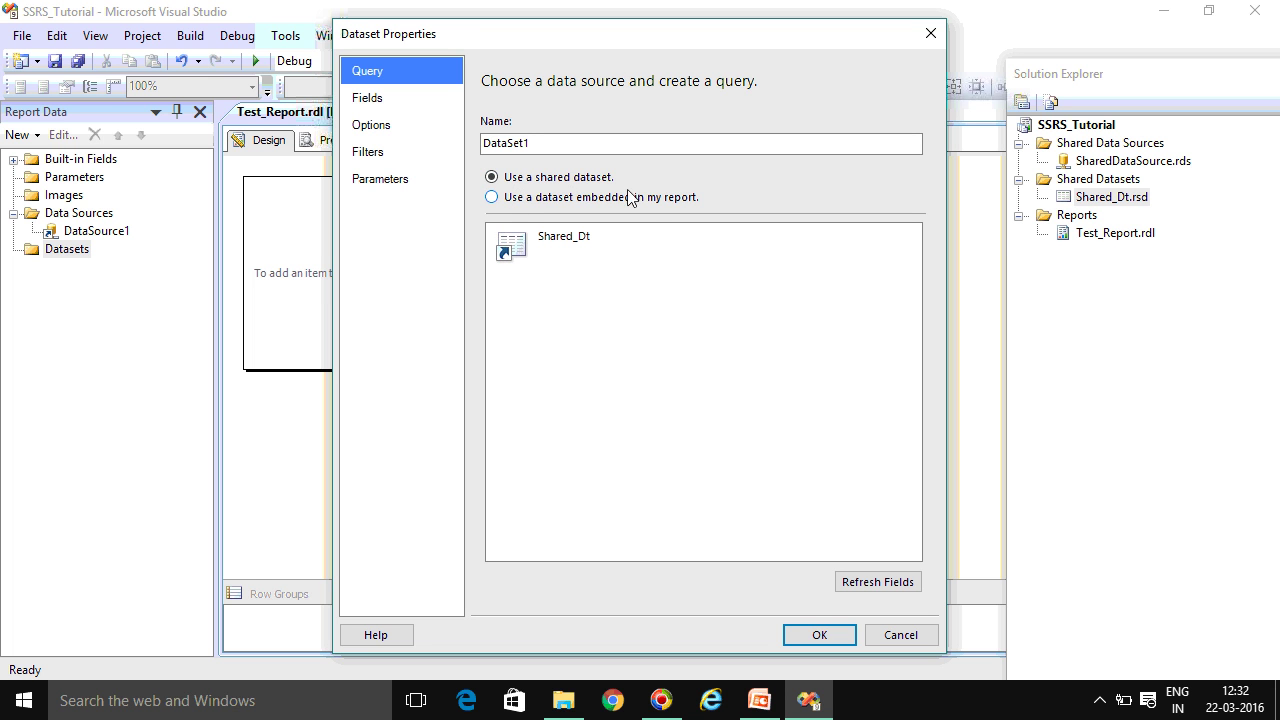
pyautogui.click(578, 262)
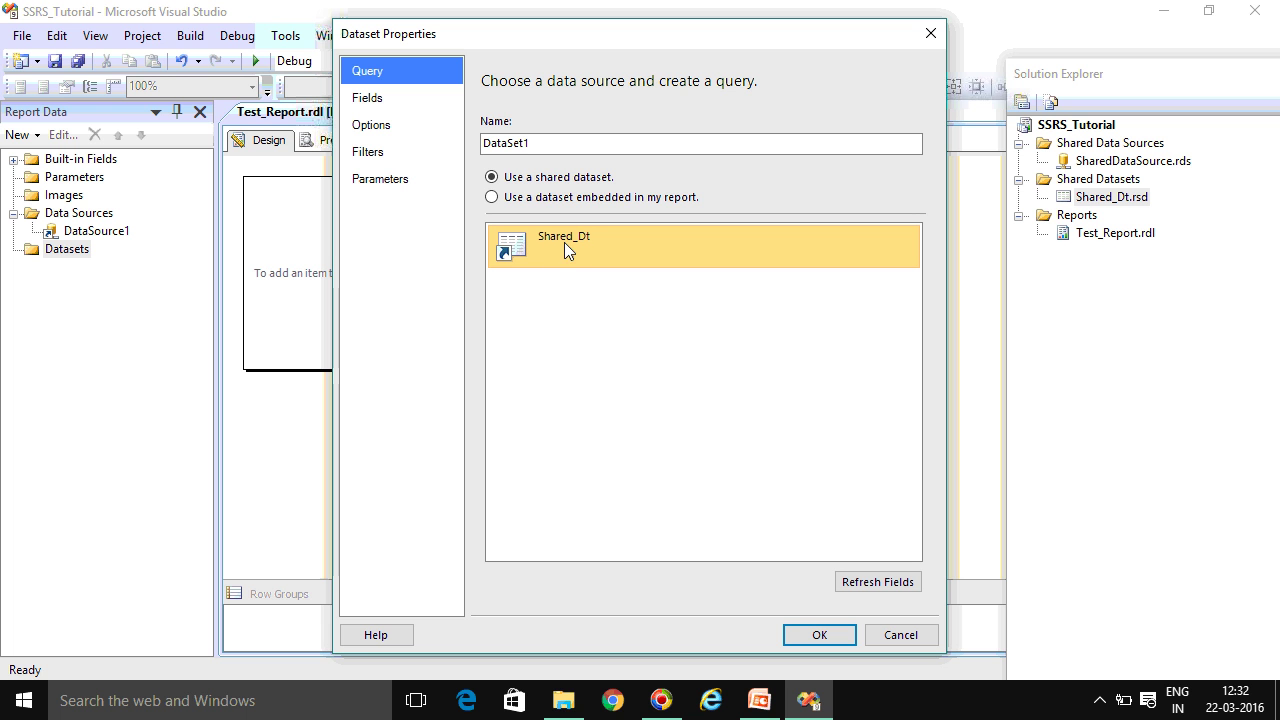
pyautogui.click(562, 239)
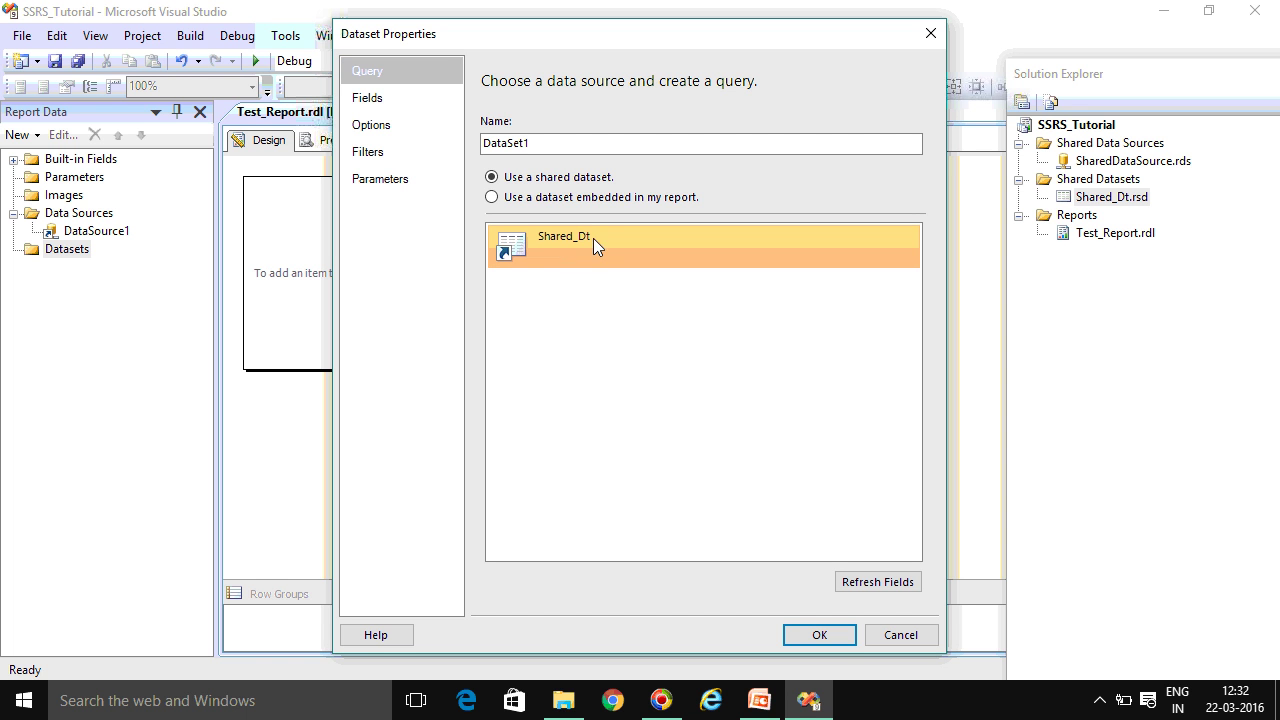
pyautogui.click(835, 636)
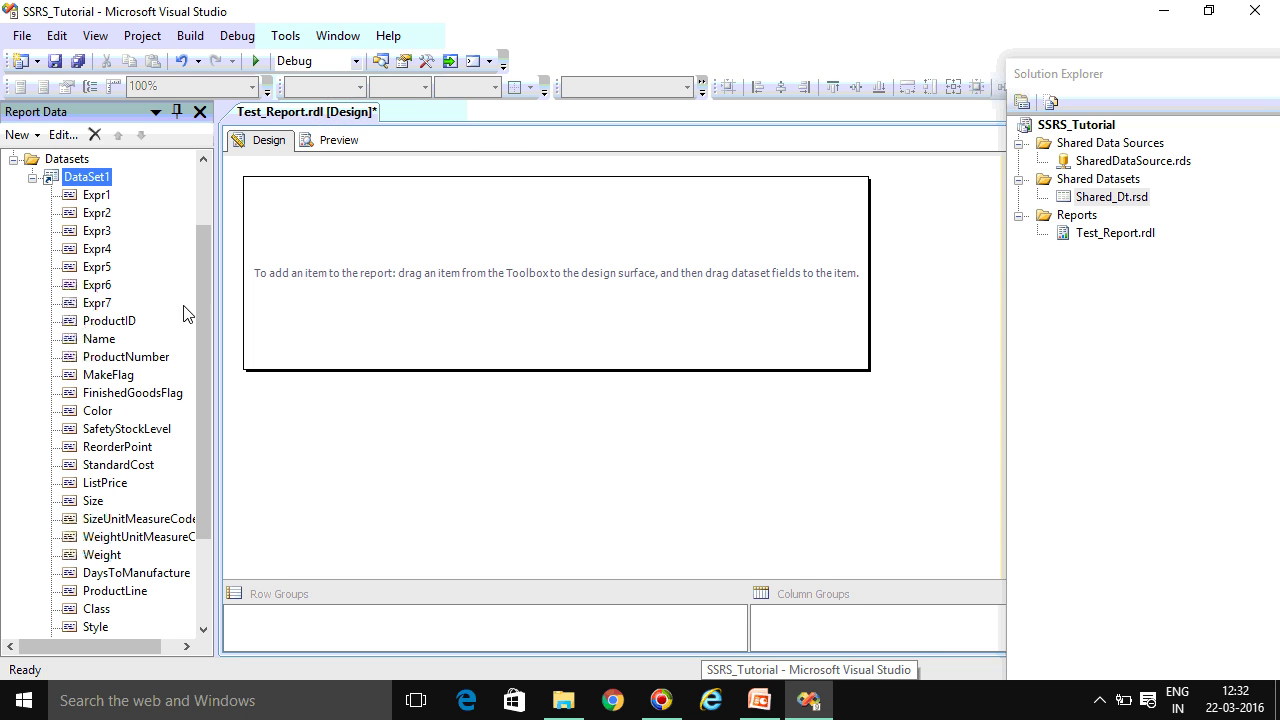
# Check Shared_Dt's properties and review DataSet1's field list
pyautogui.doubleClick(1118, 197)
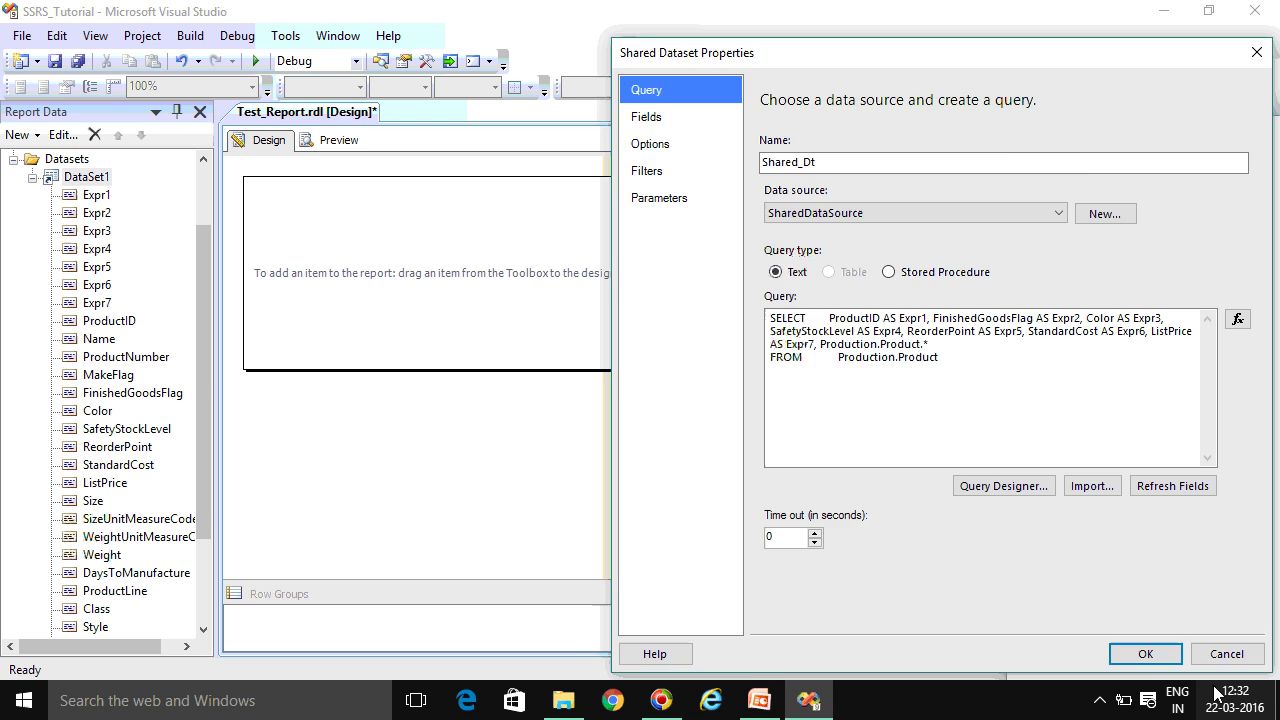
pyautogui.click(1128, 651)
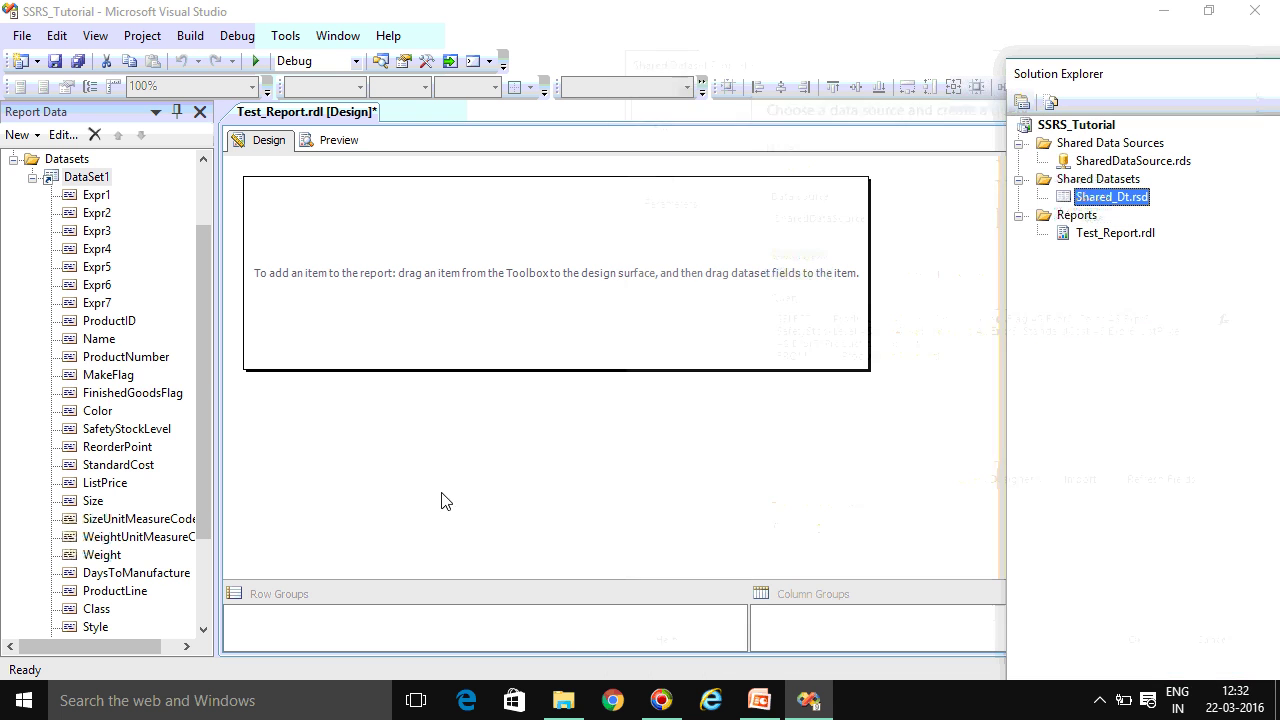
pyautogui.scroll(2, 92, 226)
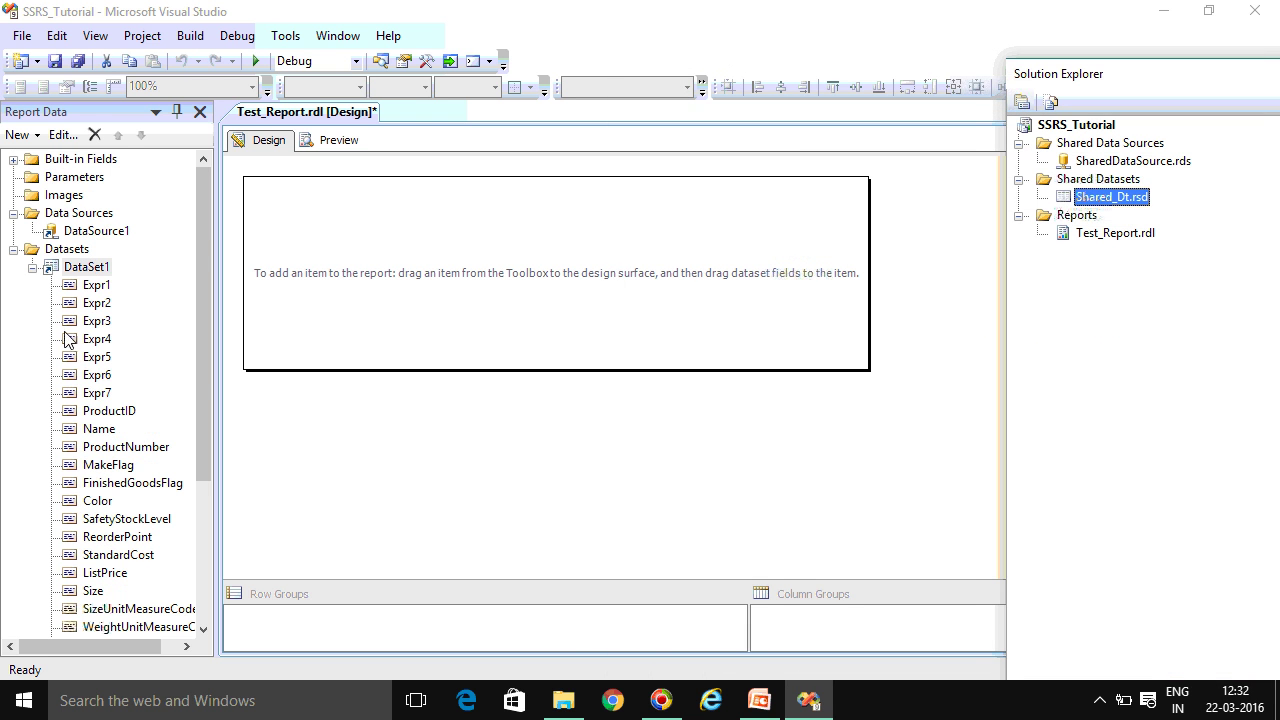
pyautogui.click(34, 268)
pyautogui.click(34, 268)
pyautogui.scroll(-2, 82, 415)
pyautogui.scroll(1, 82, 415)
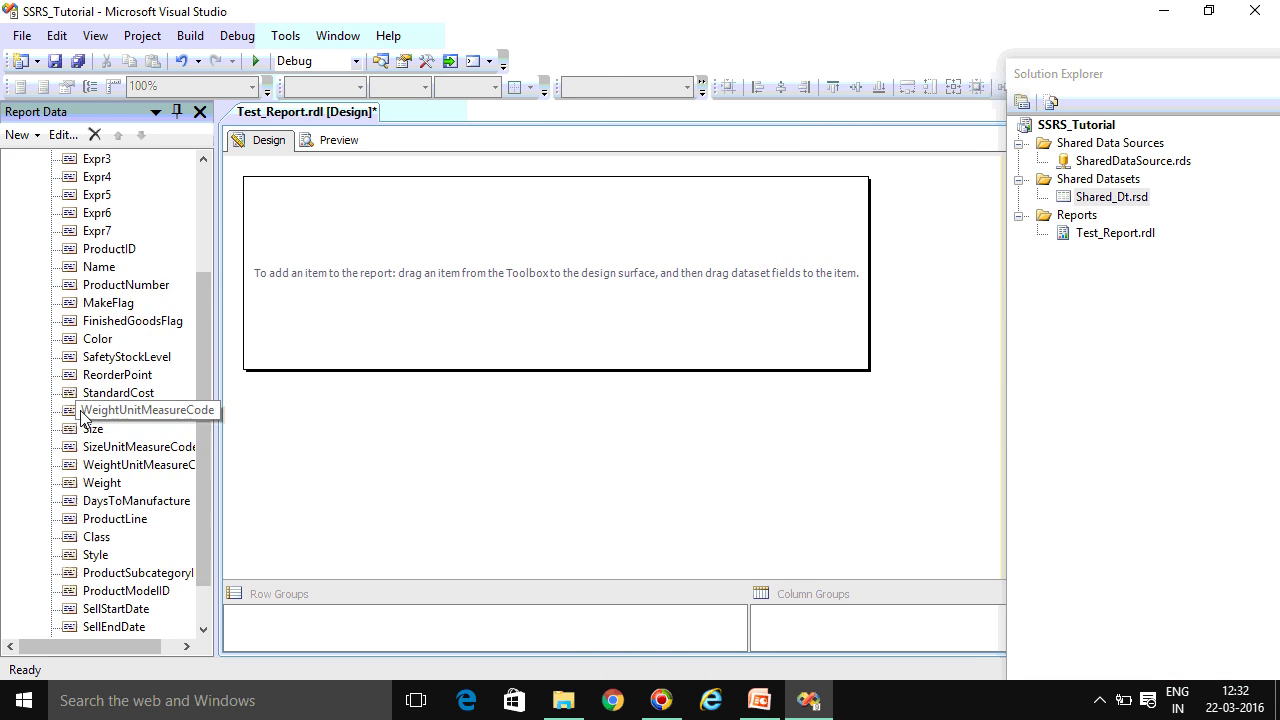
pyautogui.scroll(3, 82, 415)
pyautogui.scroll(-2, 82, 415)
pyautogui.scroll(2, 82, 415)
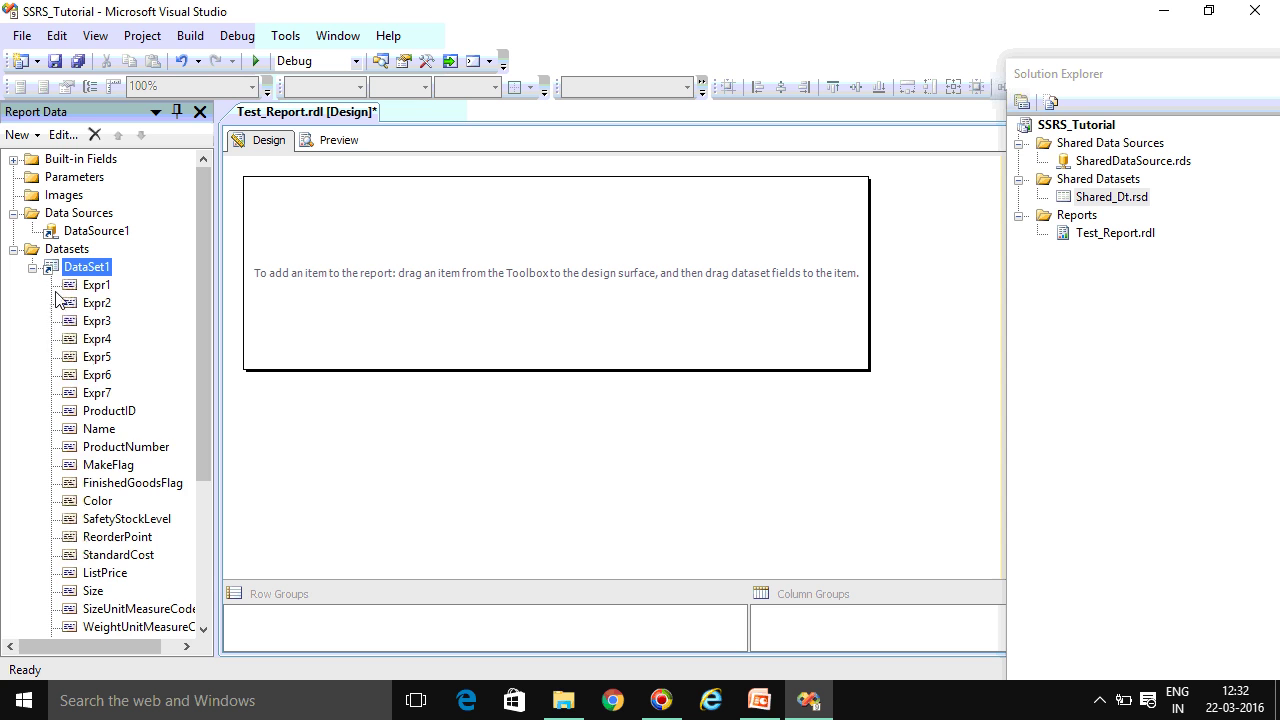
pyautogui.click(34, 269)
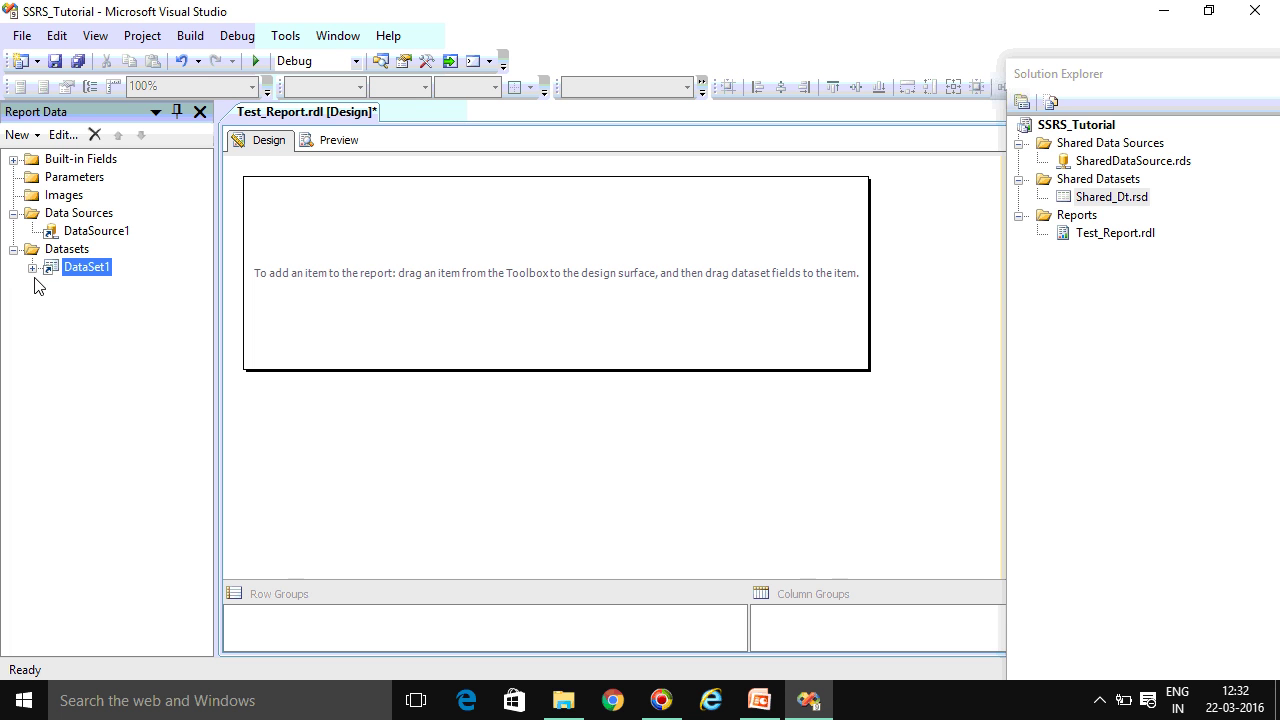
# Insert a Header/Data table into the Test_Report body and drag its edges outward to widen it
pyautogui.rightClick(340, 241)
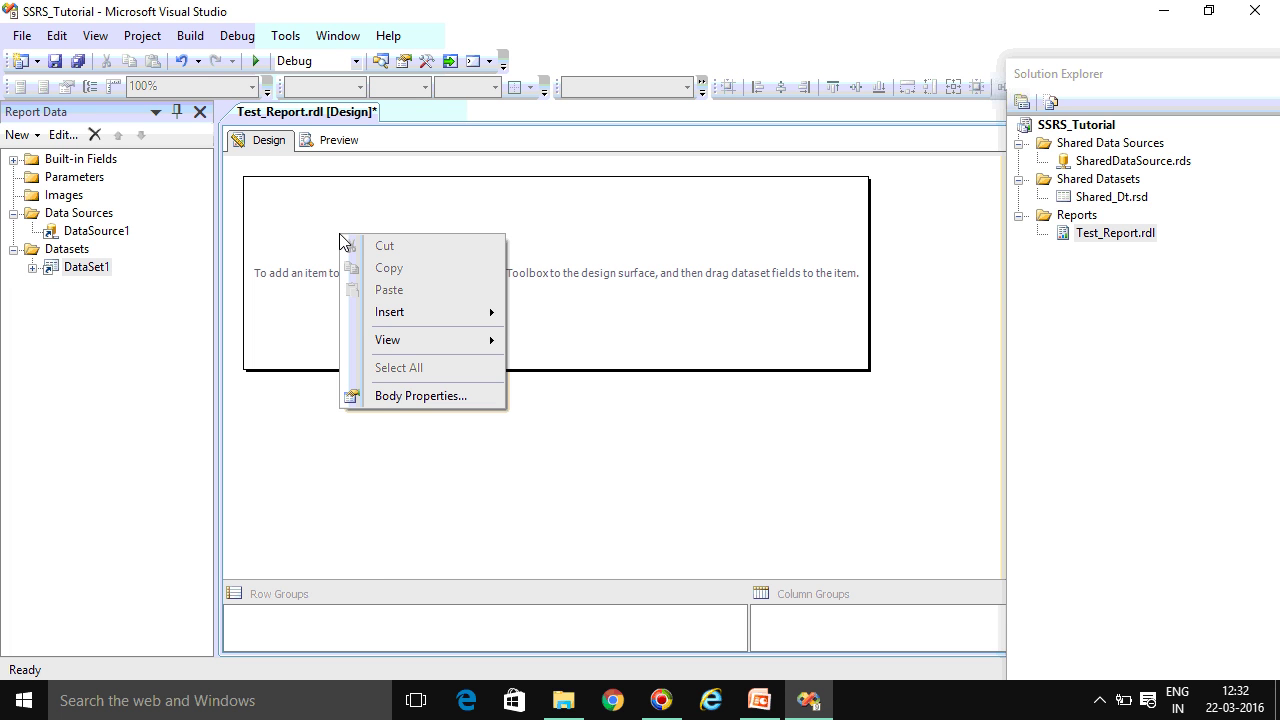
pyautogui.rightClick(311, 218)
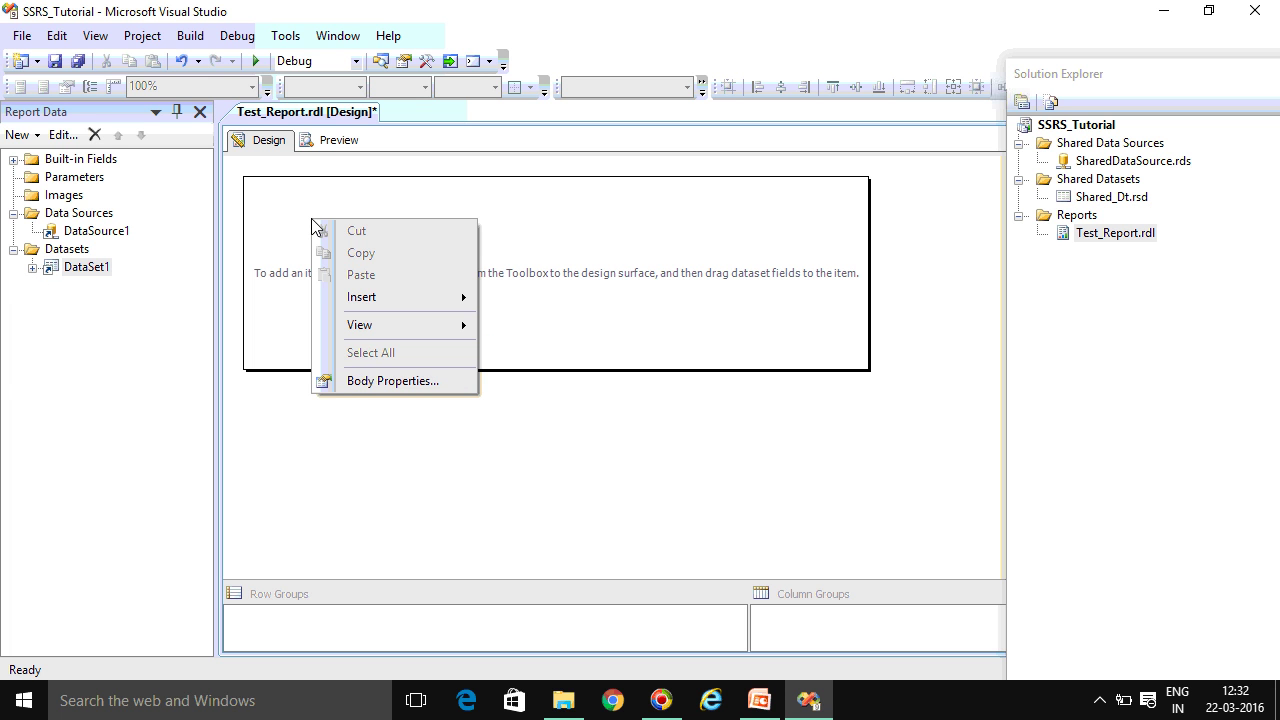
pyautogui.moveTo(378, 297)
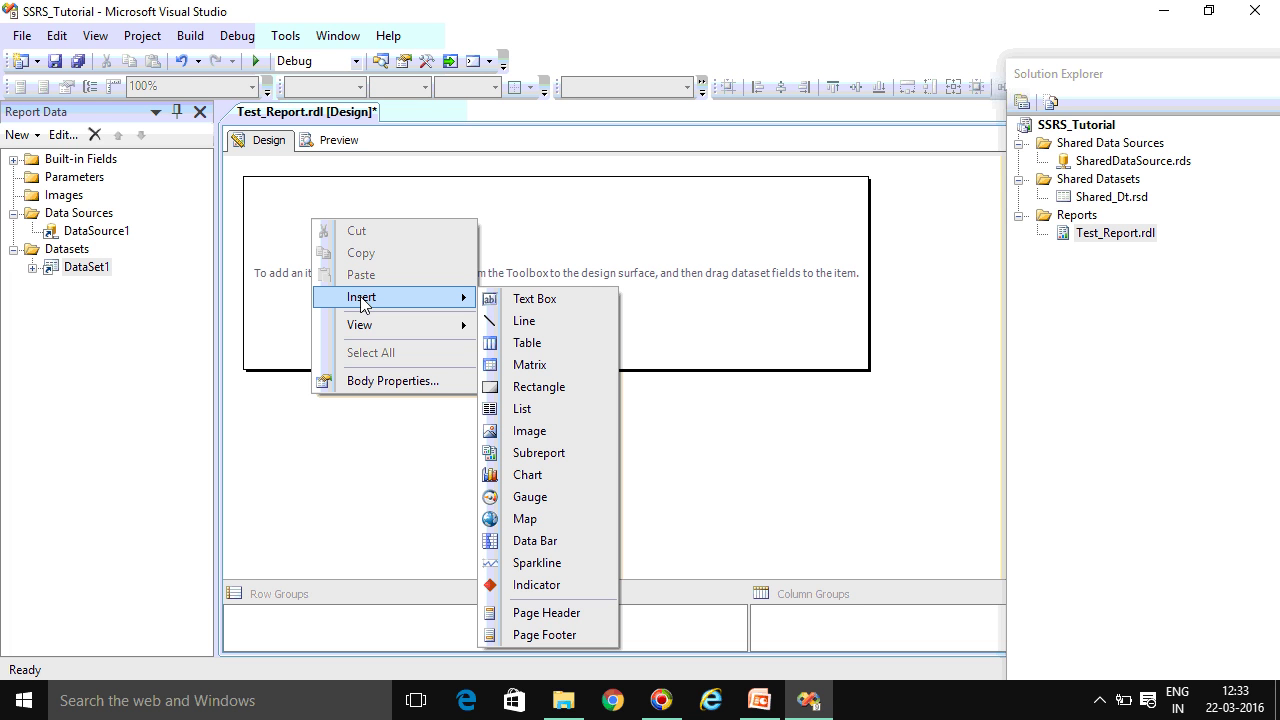
pyautogui.click(541, 343)
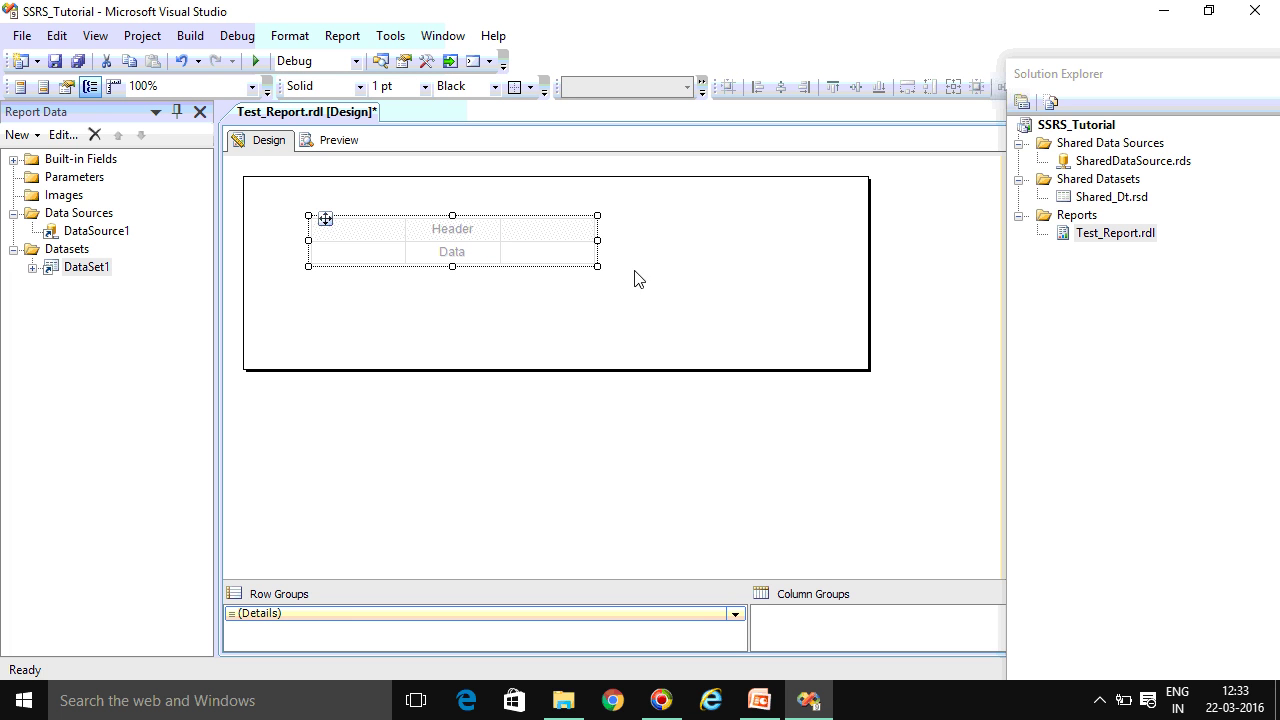
pyautogui.moveTo(598, 268); pyautogui.dragTo(809, 283)
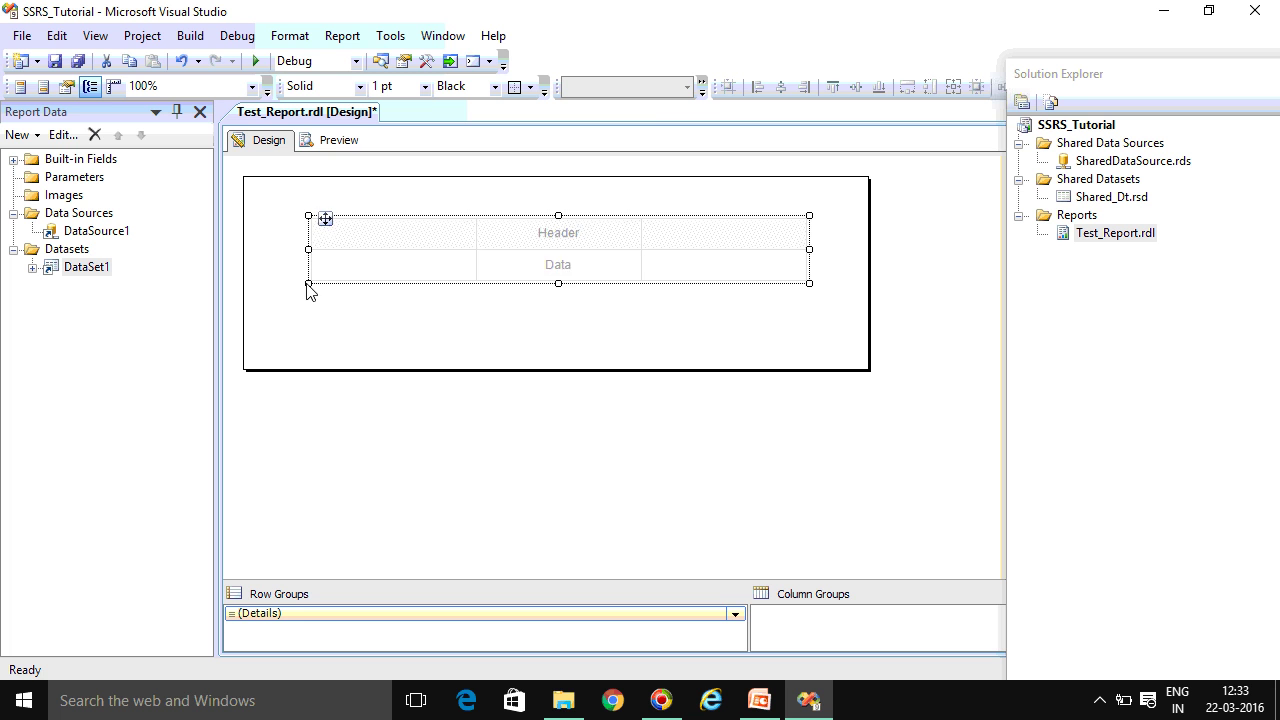
pyautogui.moveTo(308, 285); pyautogui.dragTo(260, 286)
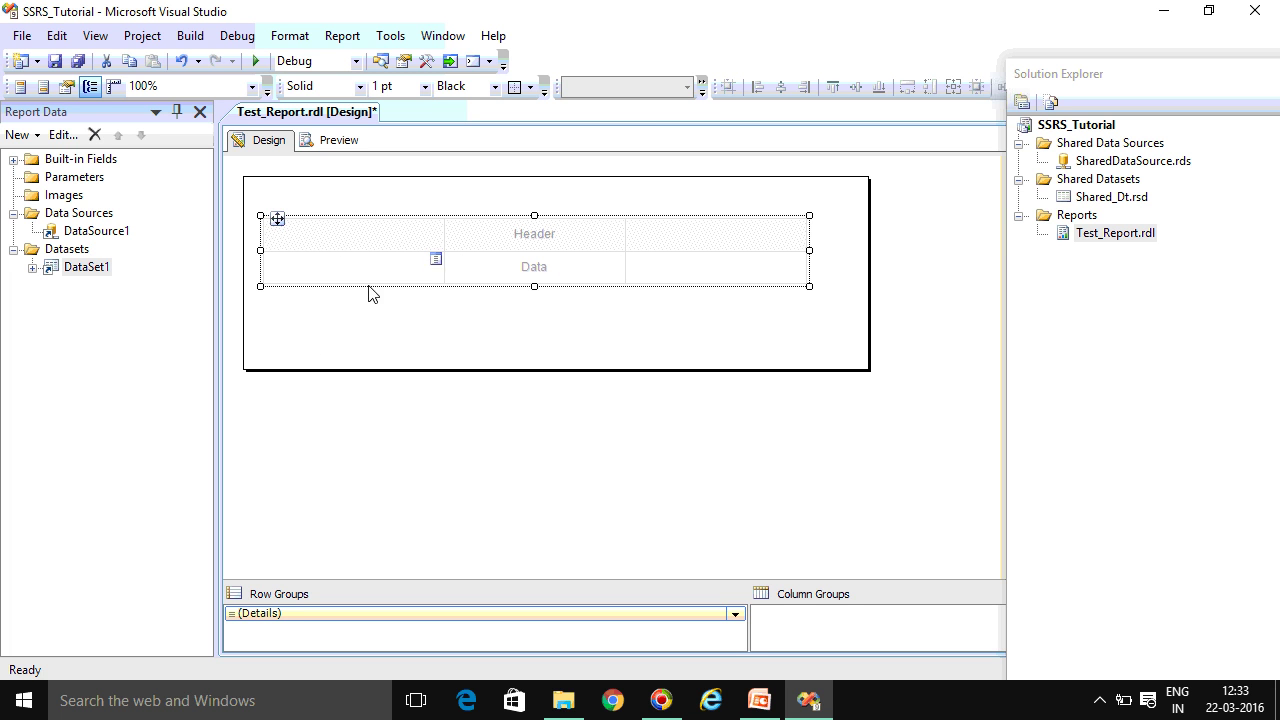
pyautogui.click(307, 201)
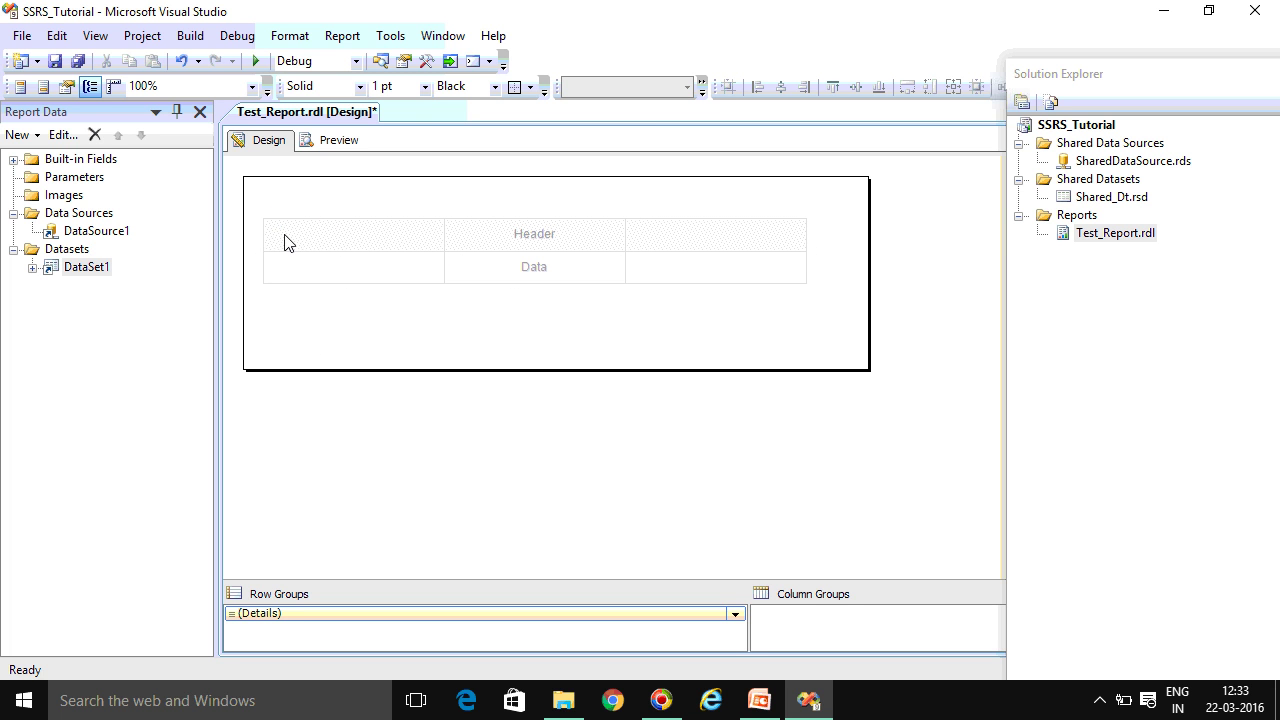
pyautogui.click(285, 243)
# Set Tablix1's dataset name to DataSet1 in Tablix Properties
pyautogui.rightClick(256, 213)
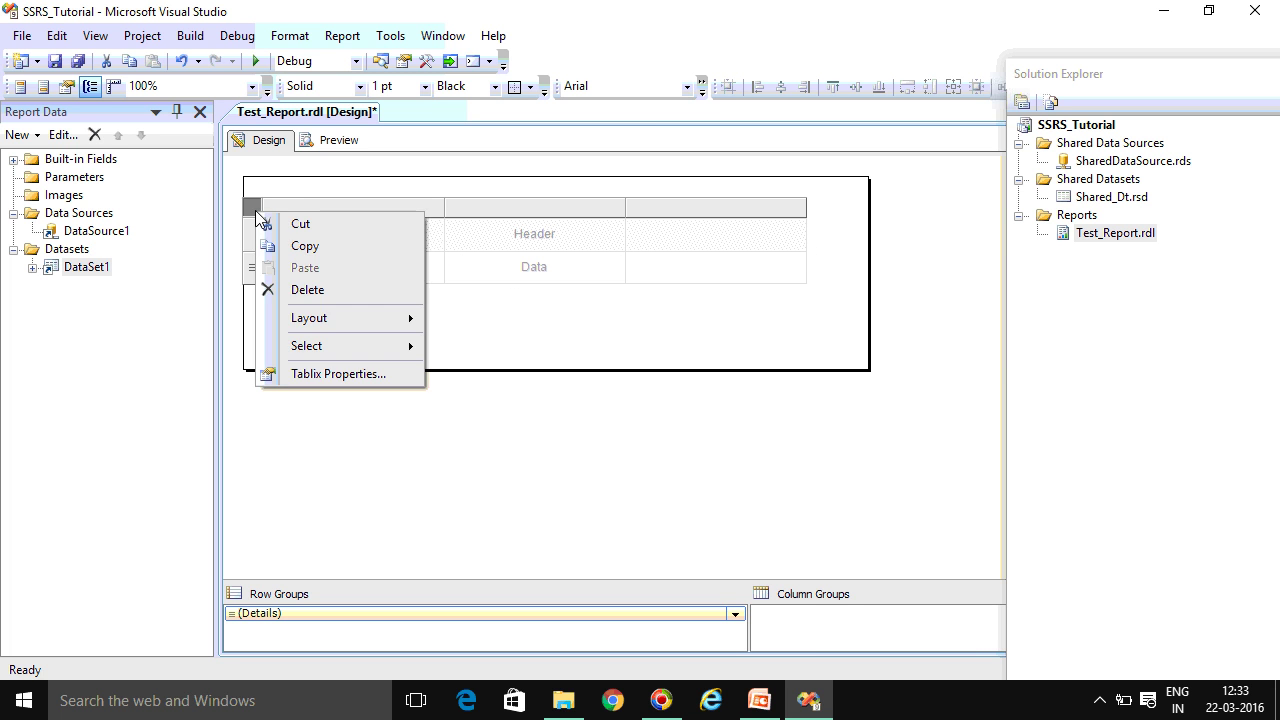
pyautogui.click(335, 373)
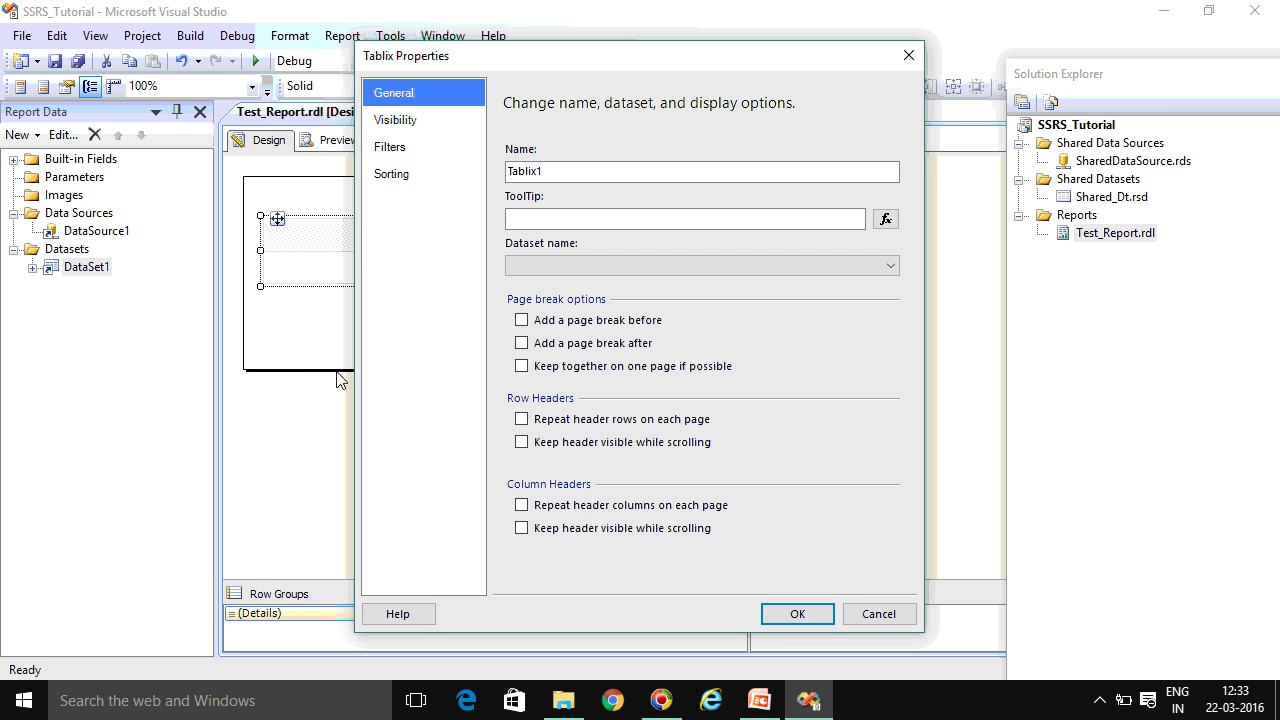
pyautogui.click(557, 263)
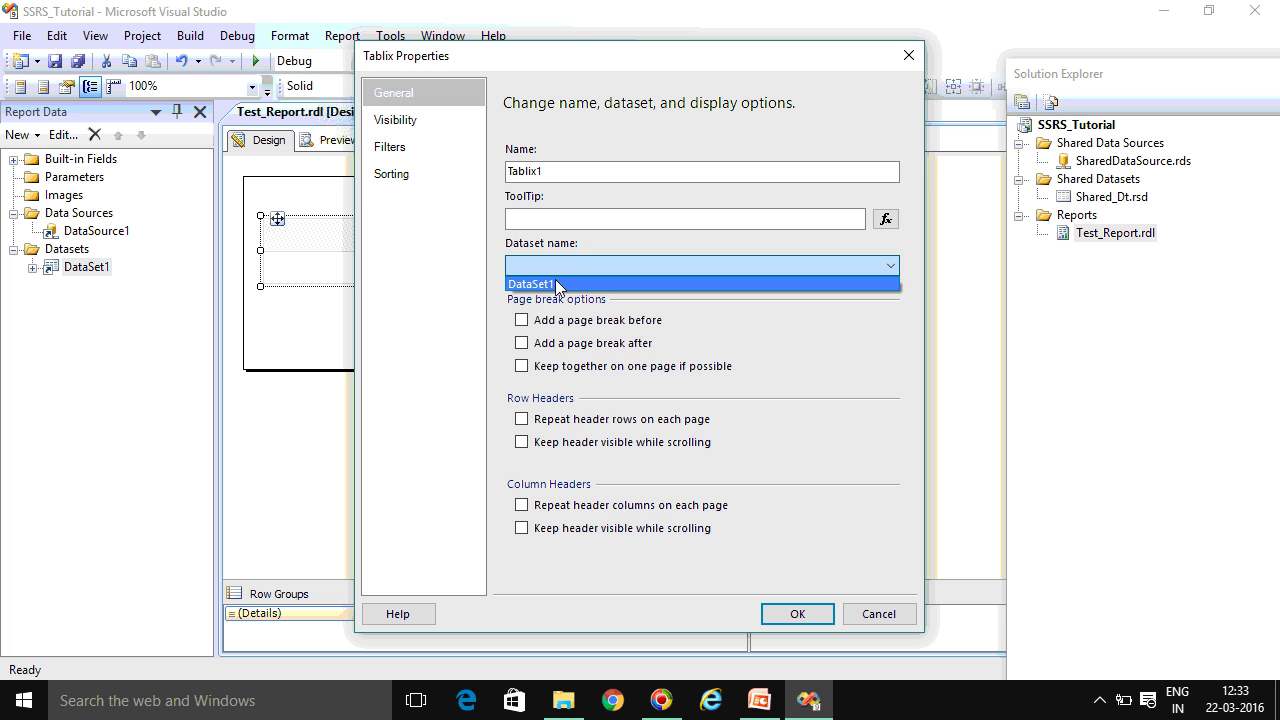
pyautogui.click(557, 285)
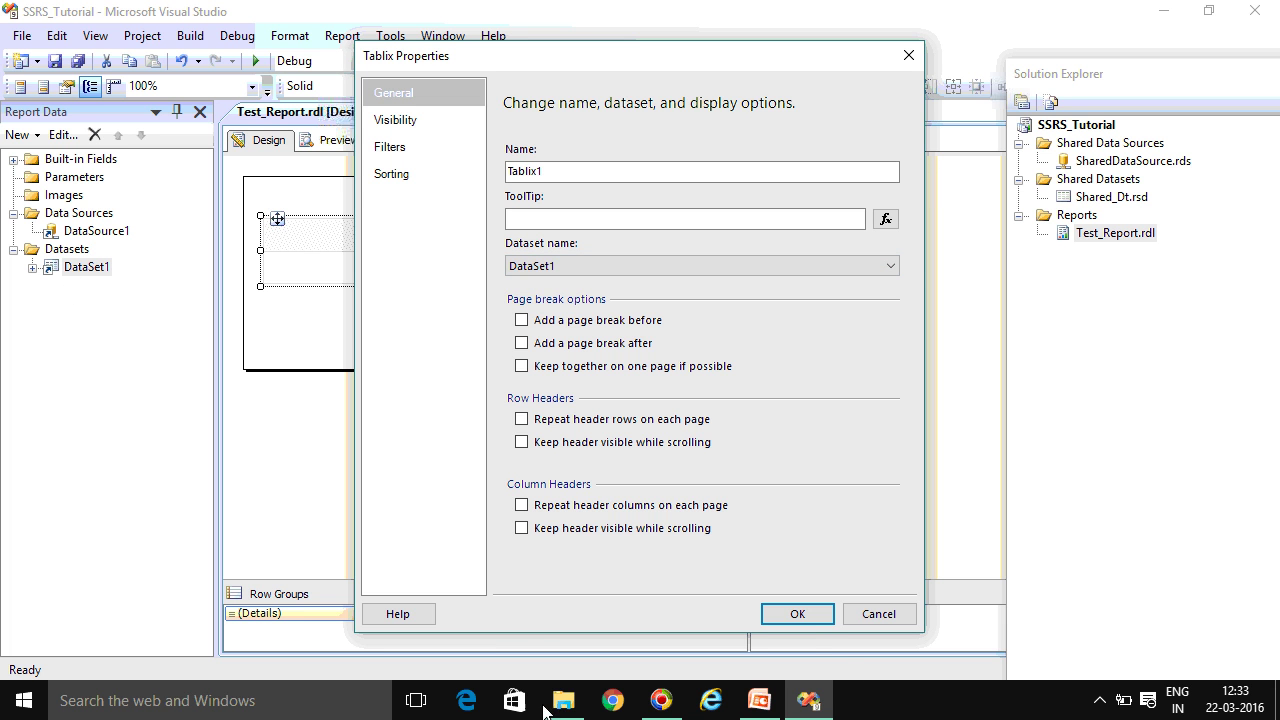
pyautogui.click(797, 614)
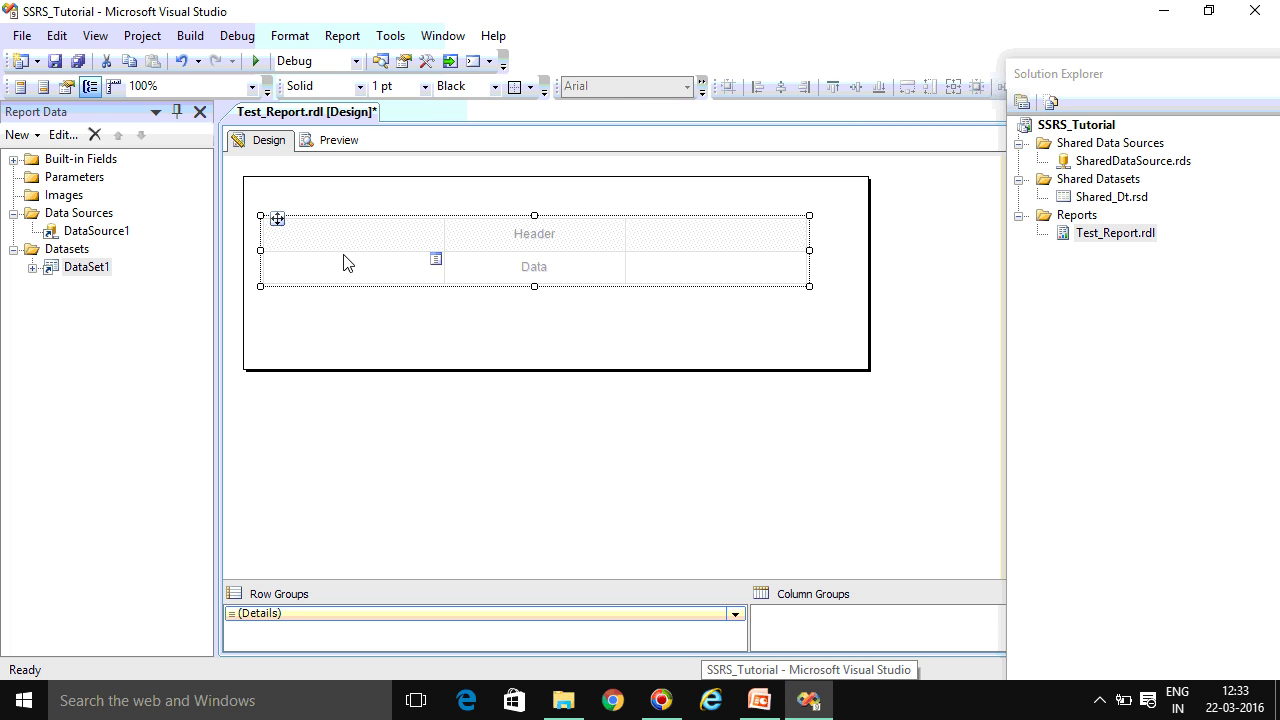
# Fill the first three data cells with Expr1, Expr2 and Color
pyautogui.click(414, 275)
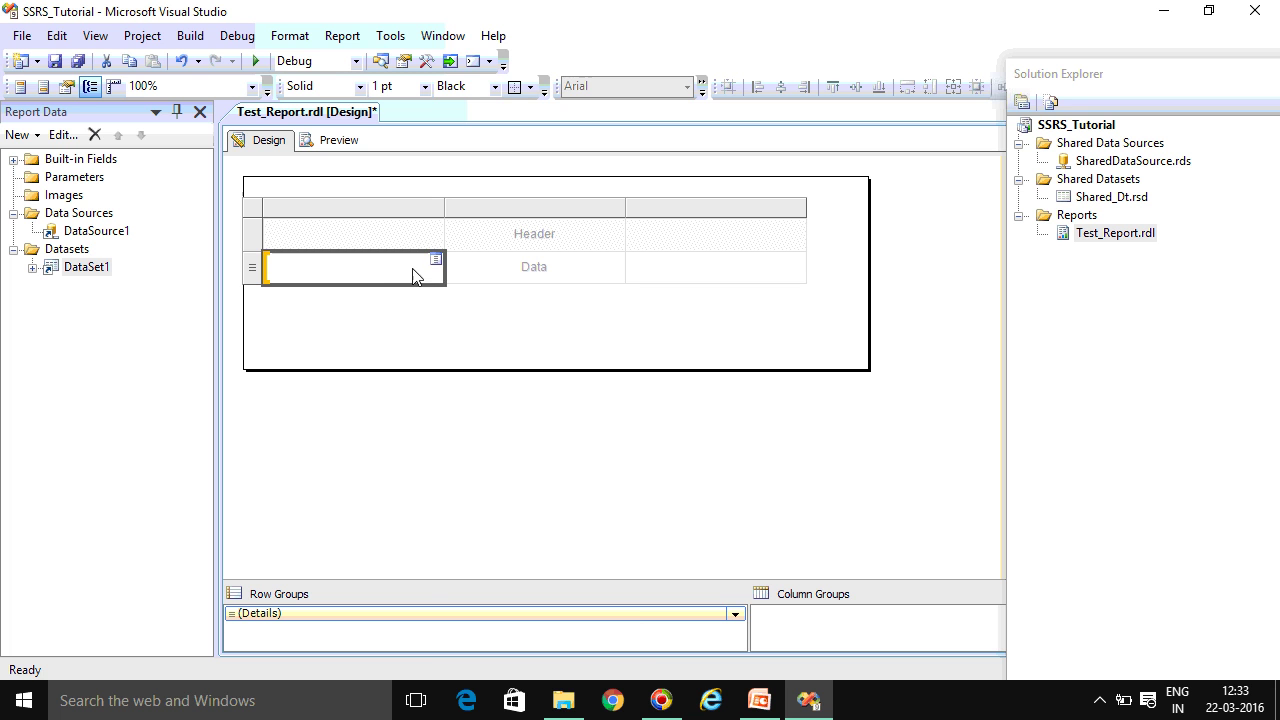
pyautogui.click(436, 263)
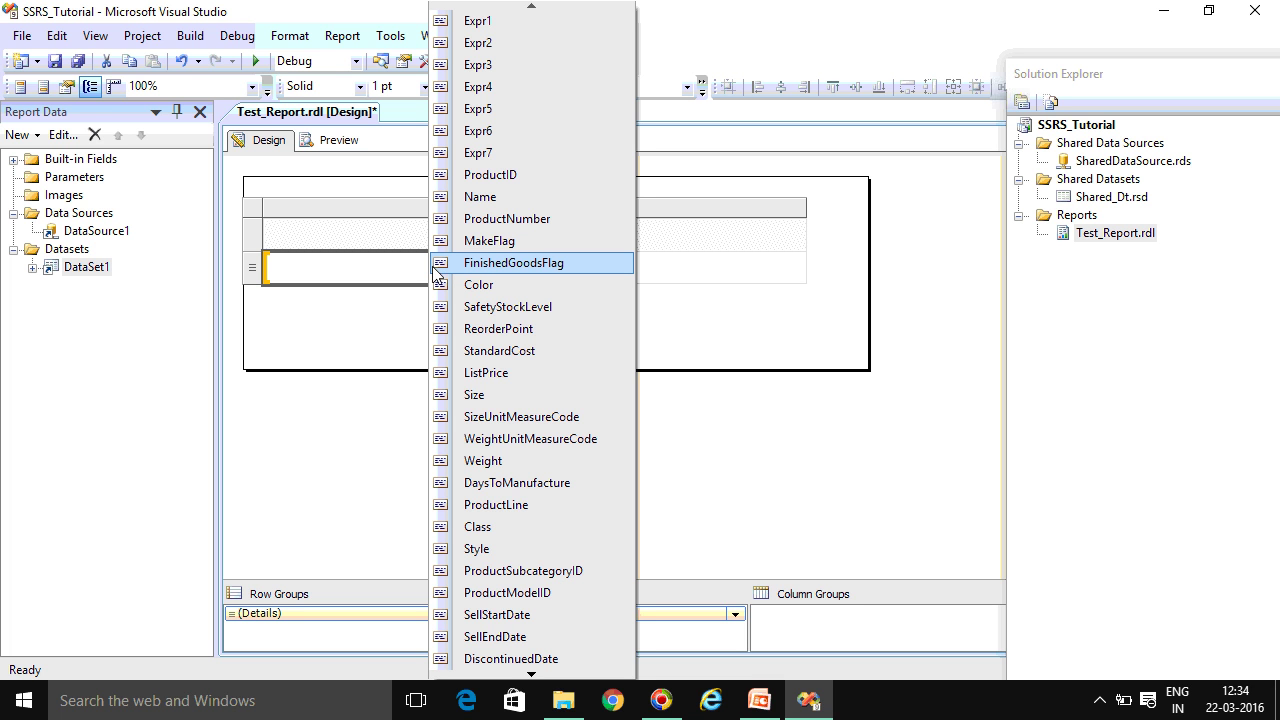
pyautogui.click(505, 21)
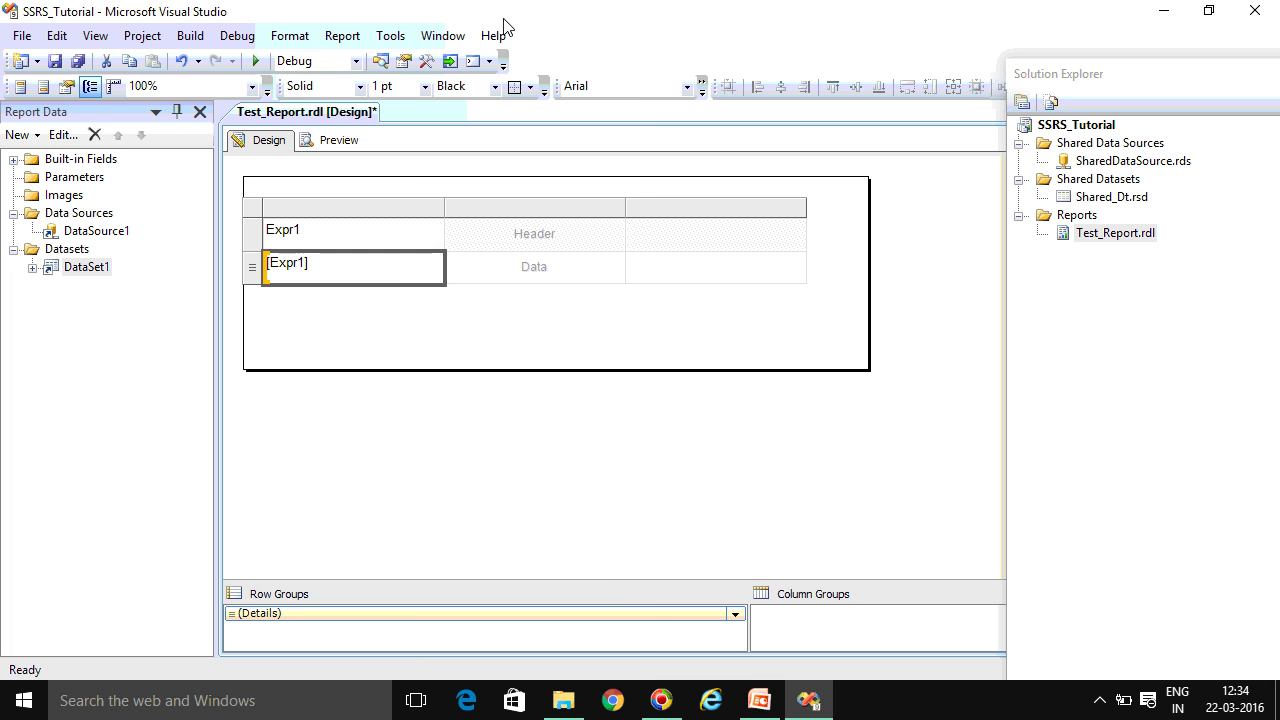
pyautogui.click(619, 264)
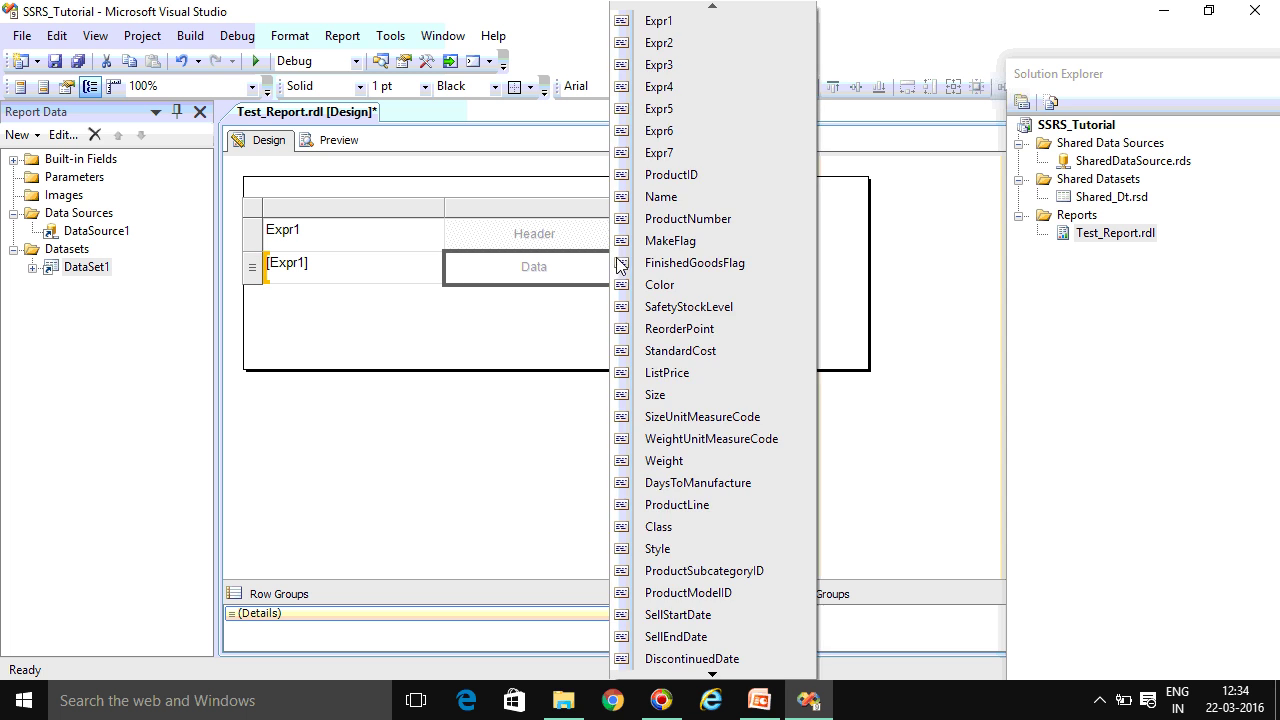
pyautogui.click(659, 42)
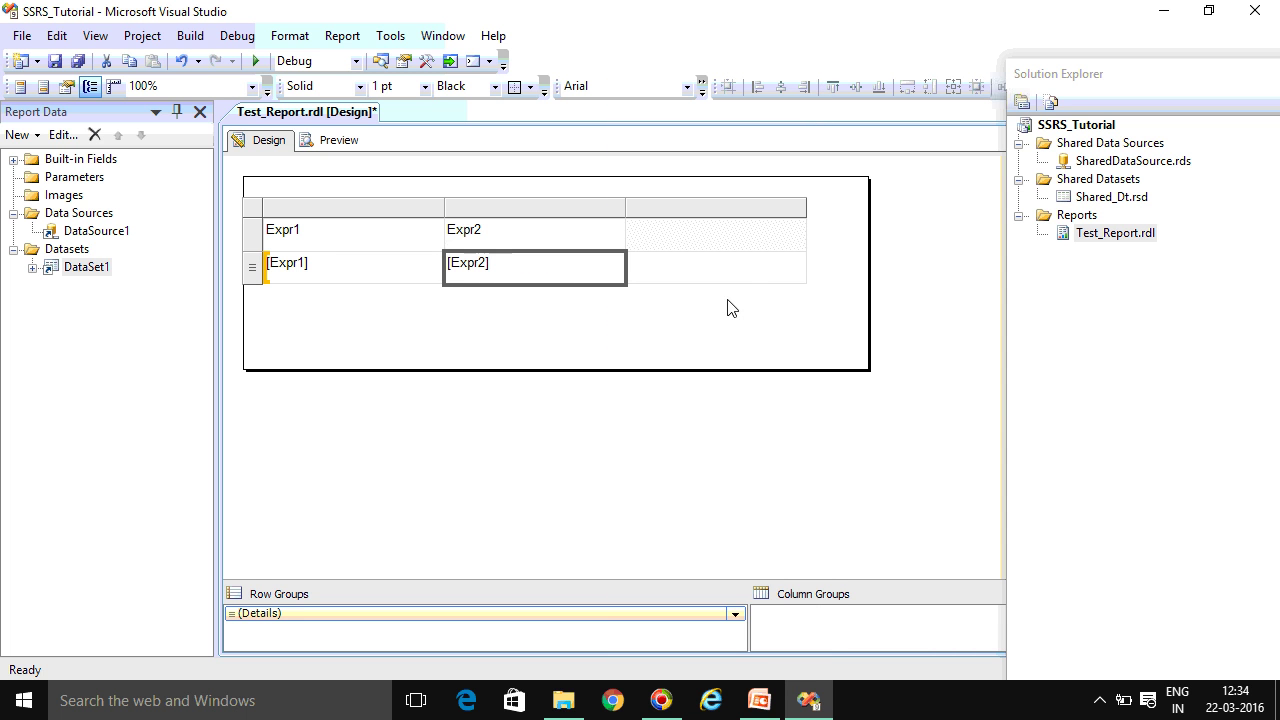
pyautogui.click(800, 260)
pyautogui.click(838, 290)
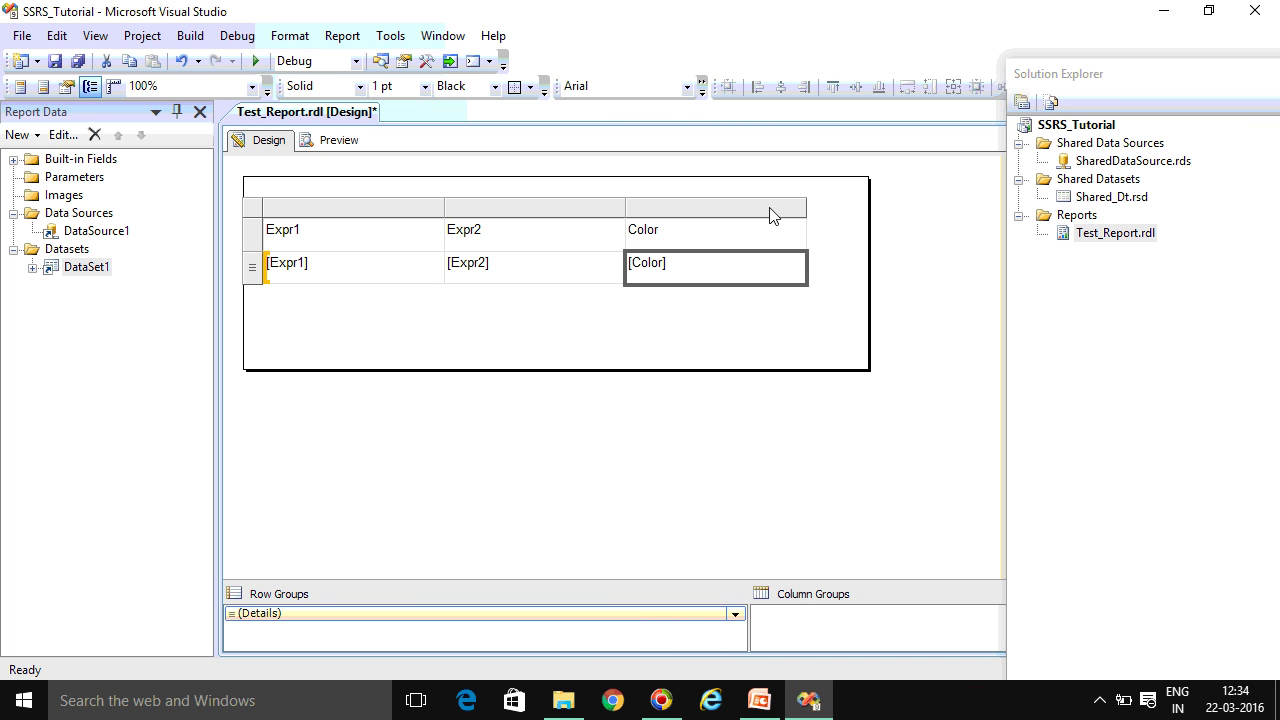
# Insert three more columns to the right of the Color column
pyautogui.rightClick(770, 210)
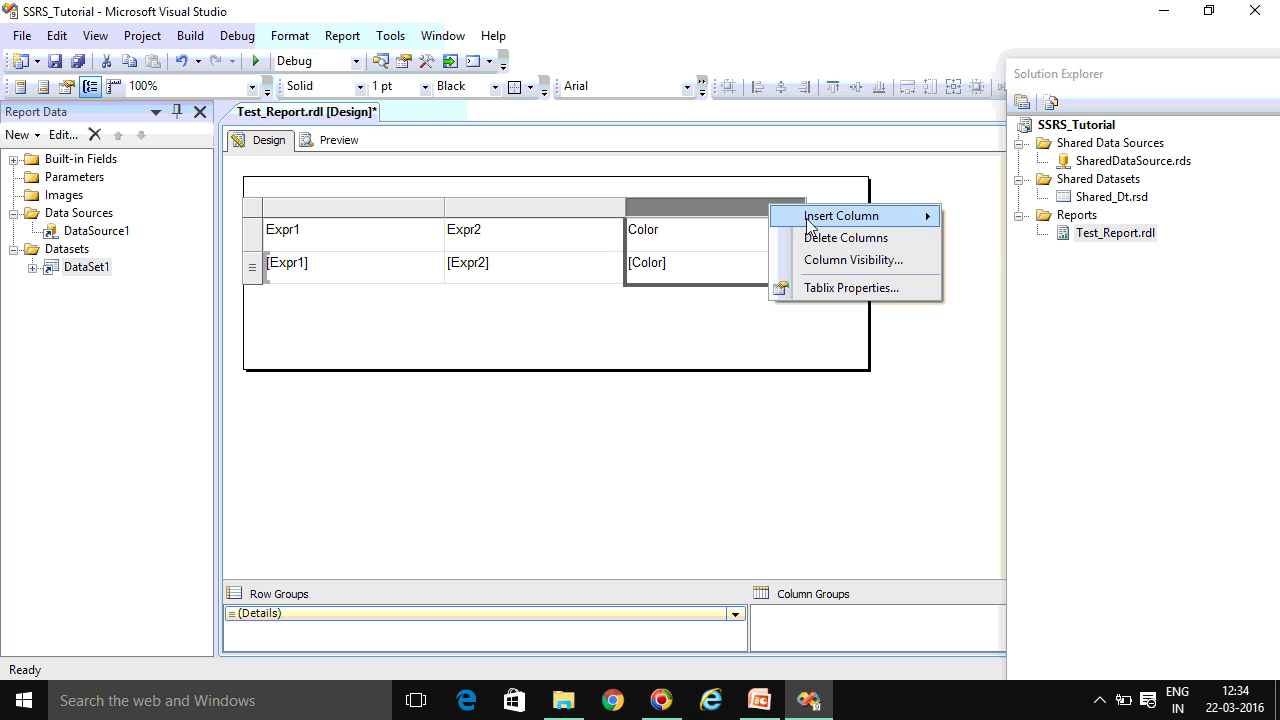
pyautogui.moveTo(857, 222)
pyautogui.click(1005, 242)
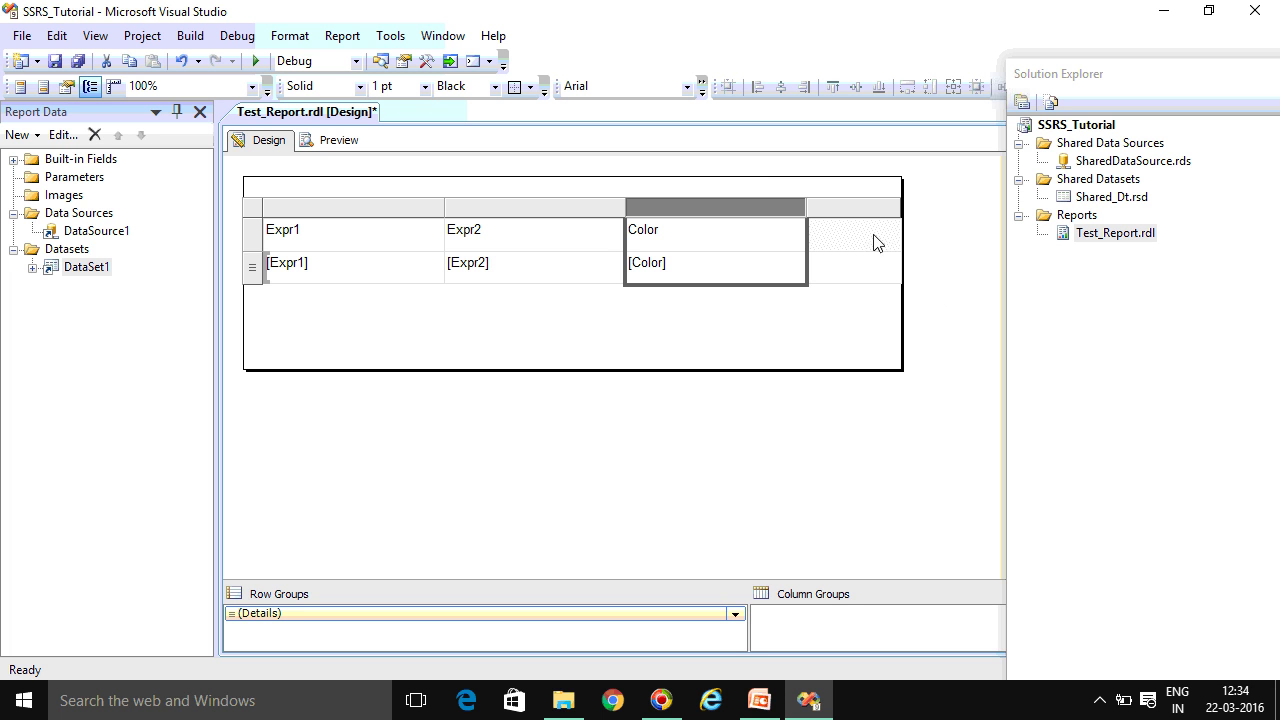
pyautogui.rightClick(870, 210)
pyautogui.moveTo(950, 218)
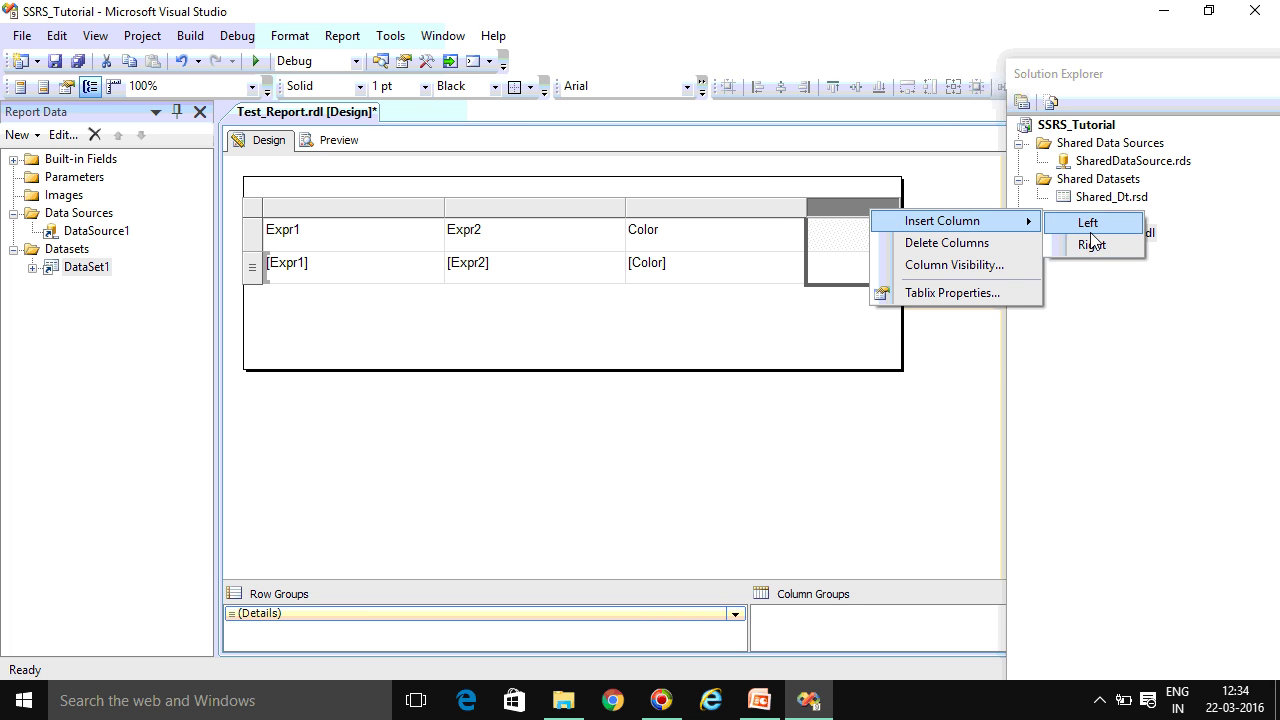
pyautogui.click(1080, 222)
pyautogui.rightClick(954, 210)
pyautogui.moveTo(995, 222)
pyautogui.click(1157, 226)
# Put WeightUnitMeasureCode, ListPrice and ListPrice into the new columns' data cells
pyautogui.click(893, 260)
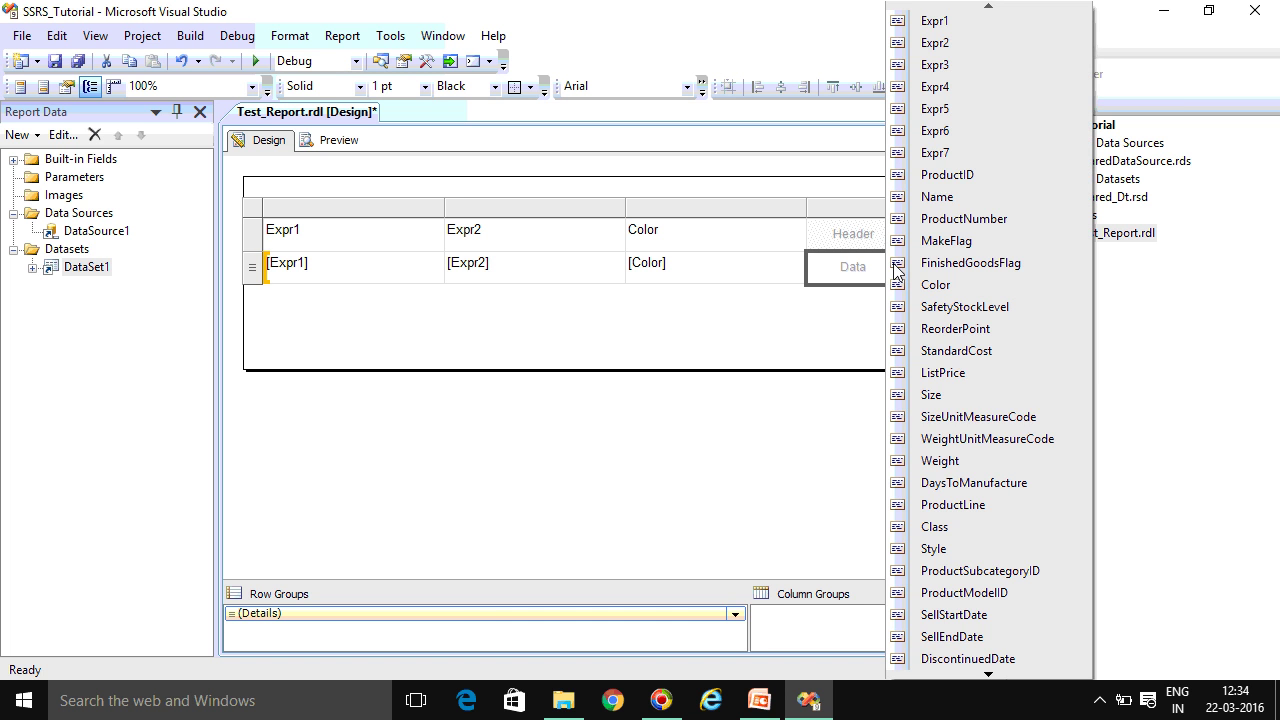
pyautogui.click(975, 438)
pyautogui.click(988, 262)
pyautogui.click(1037, 373)
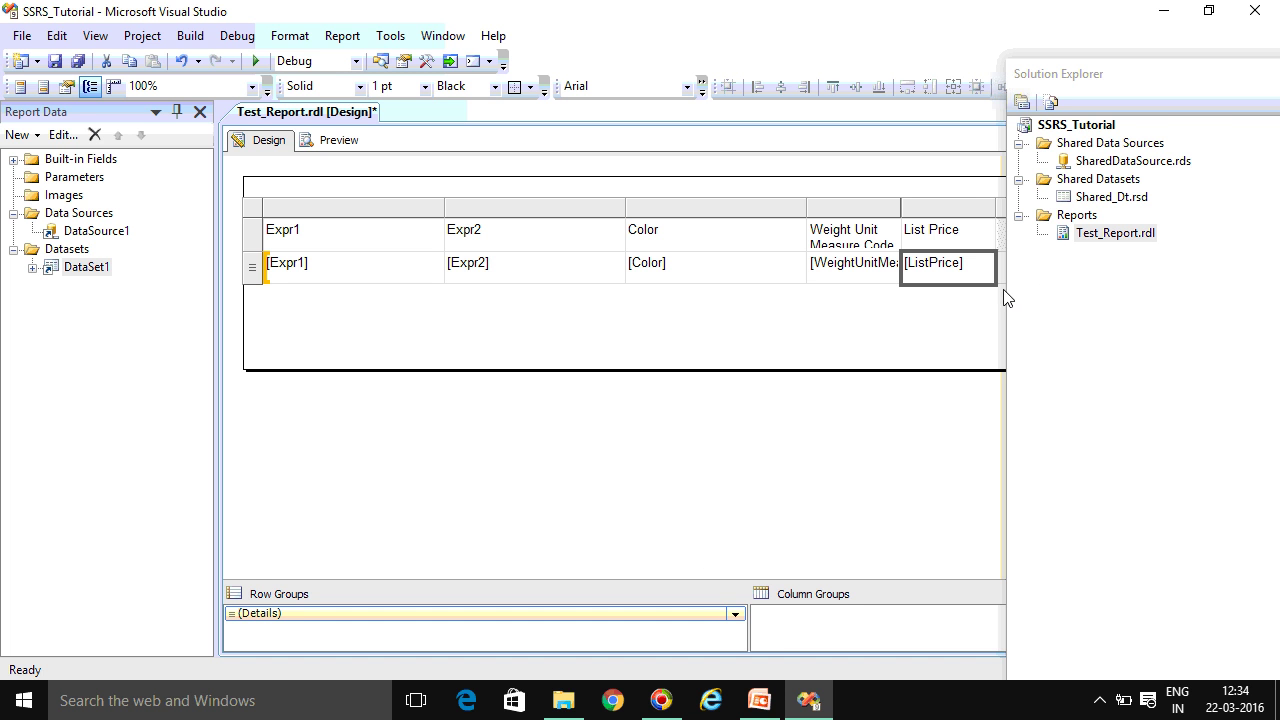
pyautogui.click(1082, 279)
pyautogui.click(1082, 260)
pyautogui.click(1090, 366)
# Preview the report to render the table's data
pyautogui.click(594, 279)
pyautogui.click(565, 312)
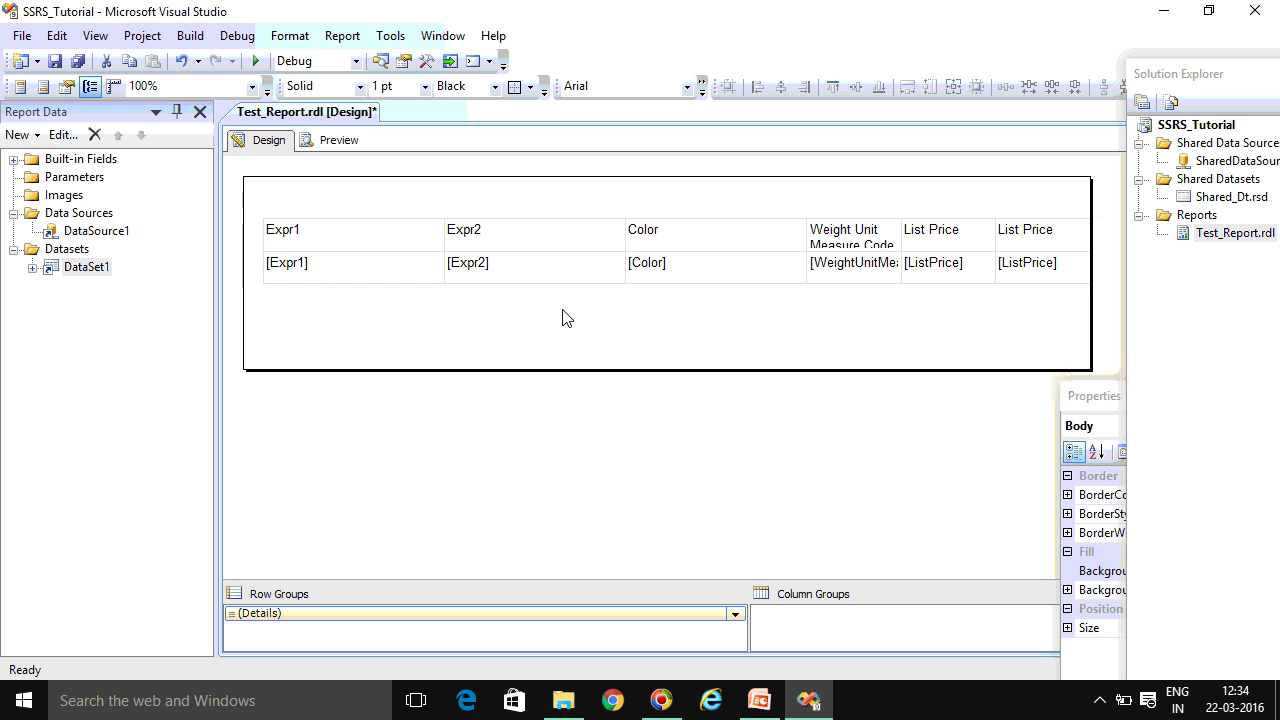
pyautogui.click(336, 143)
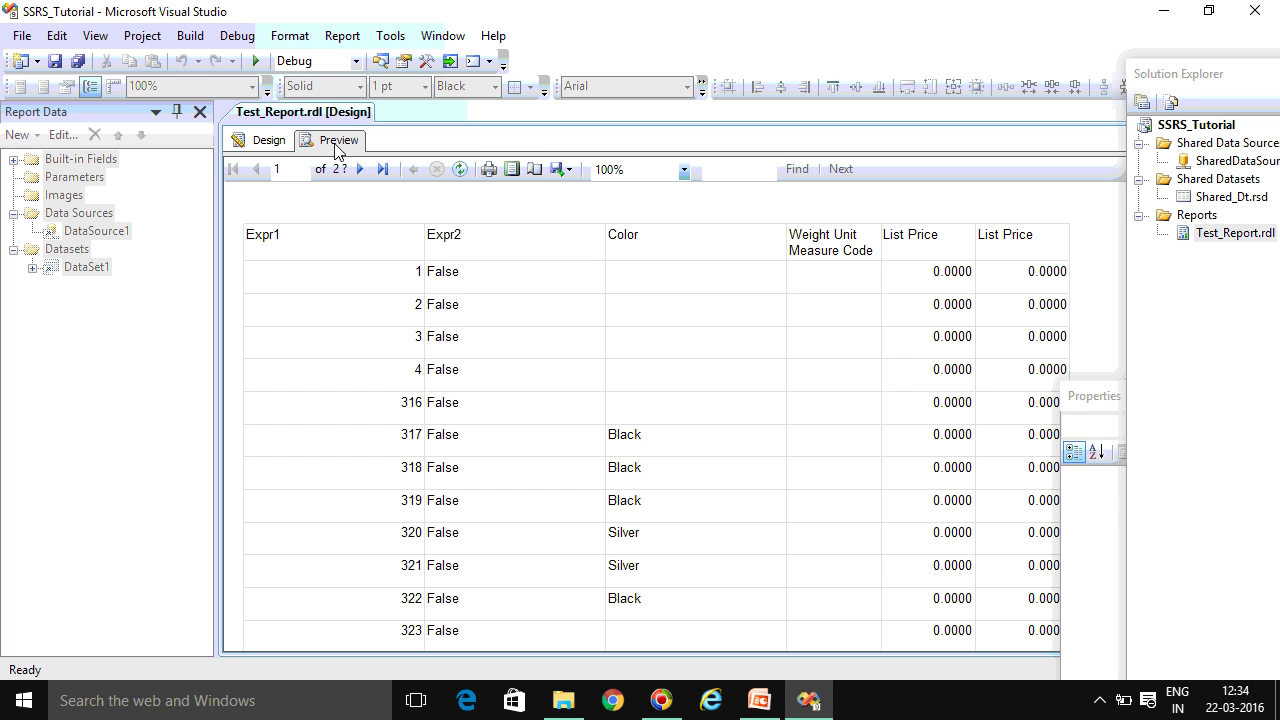
# Scroll through the preview, widen Solution Explorer, and look over SharedDataSource.rds, Shared_Dt.rsd and Test_Report.rdl
pyautogui.scroll(-12, 400, 400)
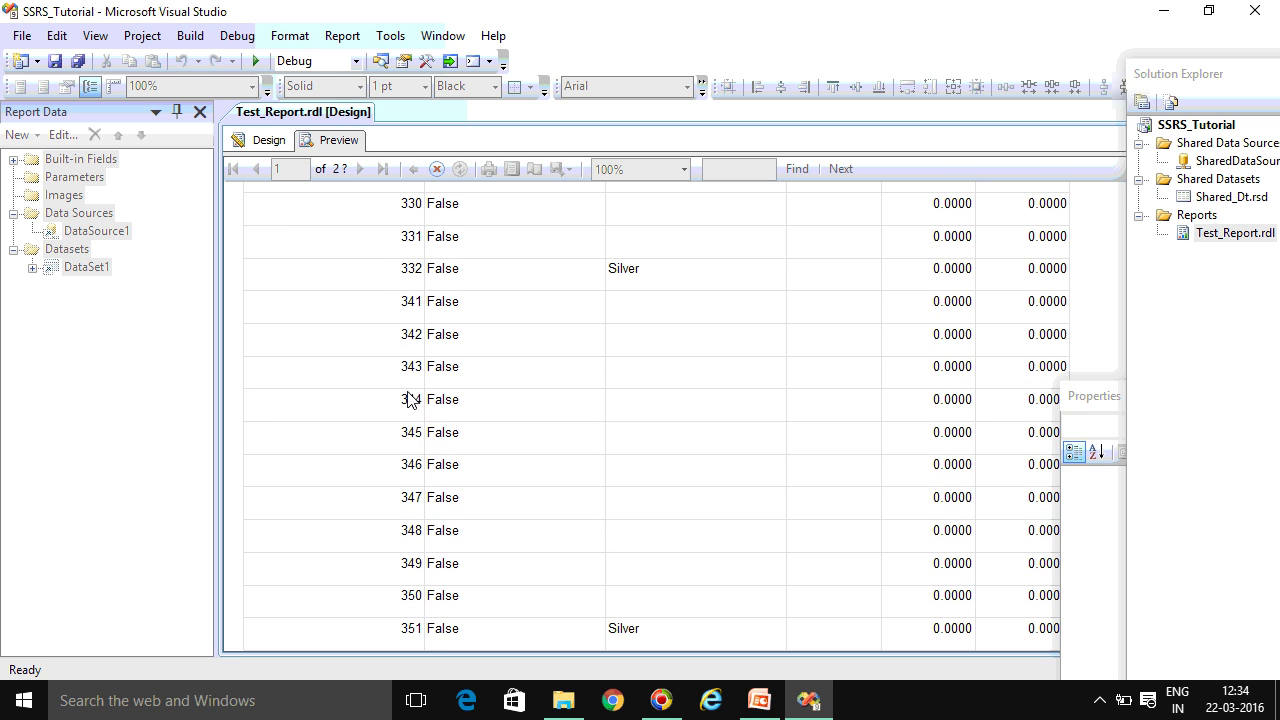
pyautogui.scroll(12, 403, 395)
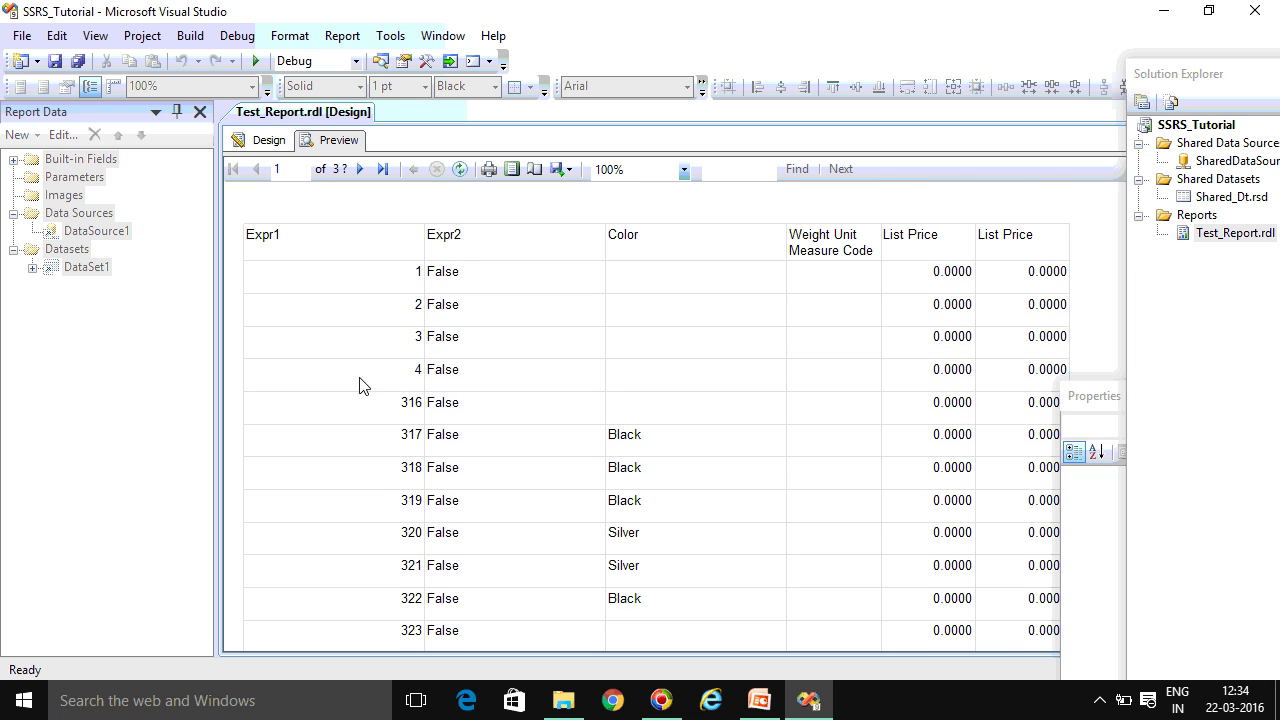
pyautogui.moveTo(1125, 250); pyautogui.dragTo(928, 265)
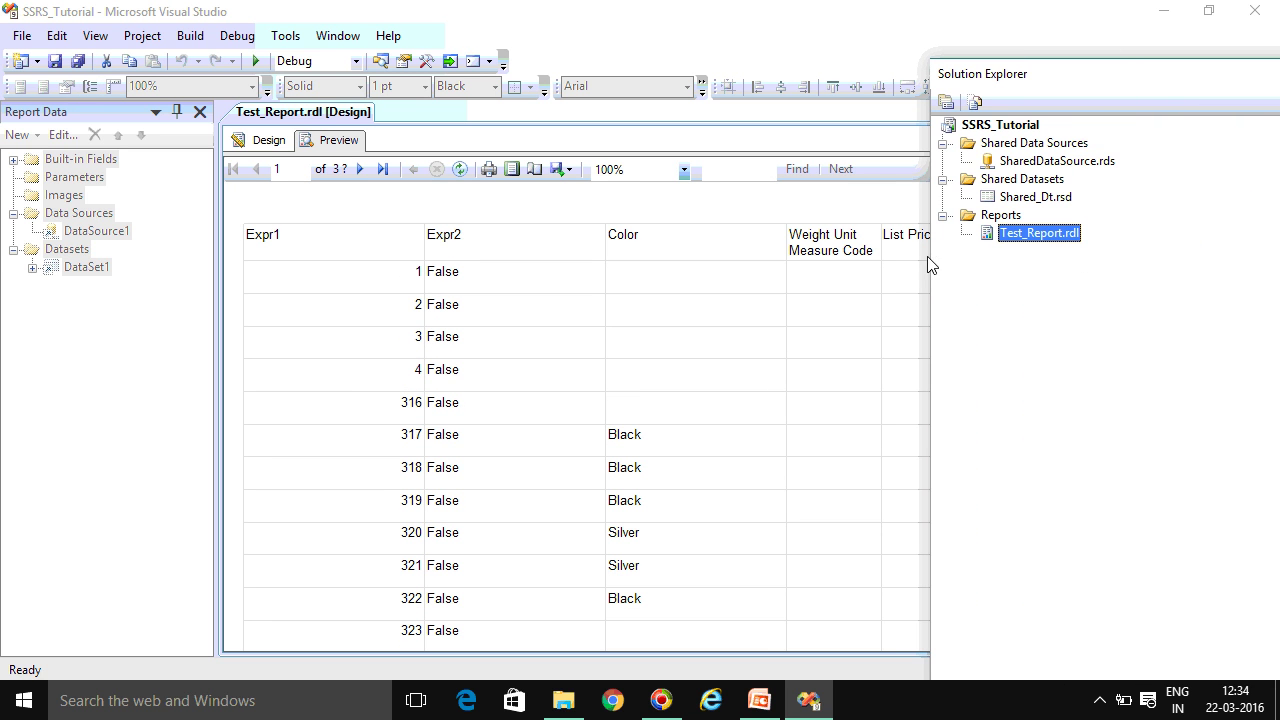
pyautogui.click(1026, 168)
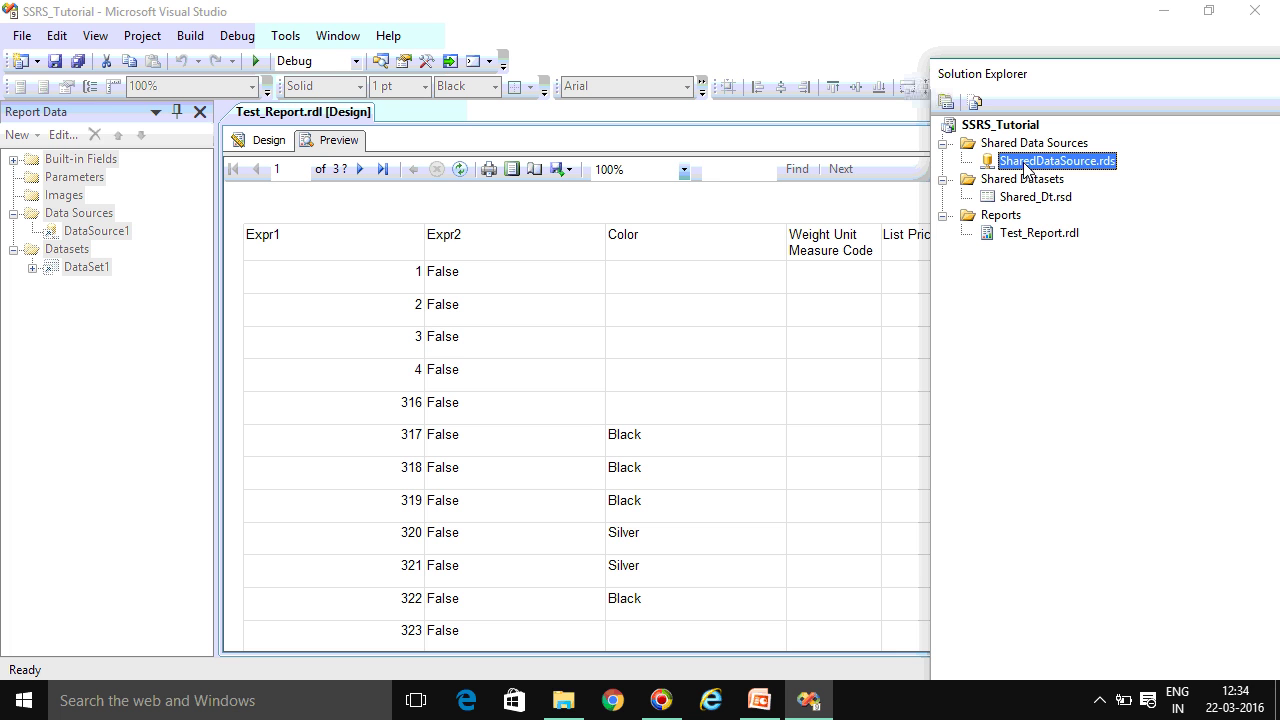
pyautogui.click(1015, 199)
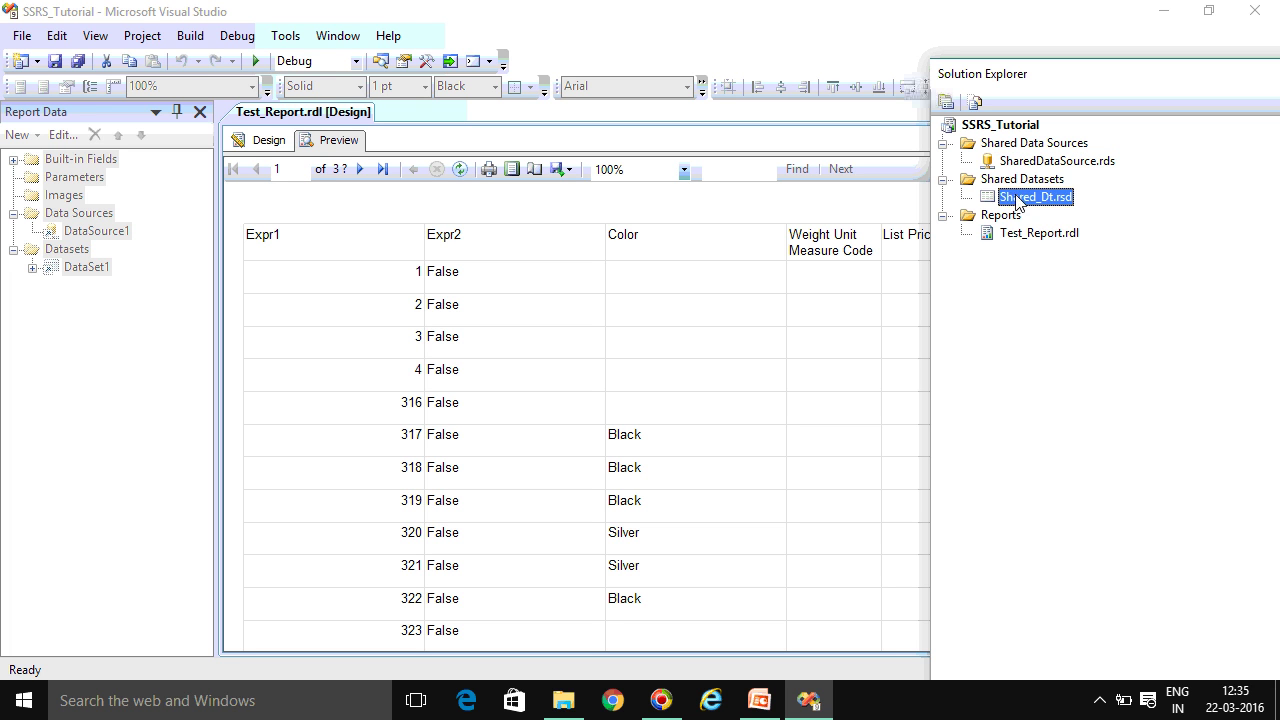
pyautogui.click(1025, 239)
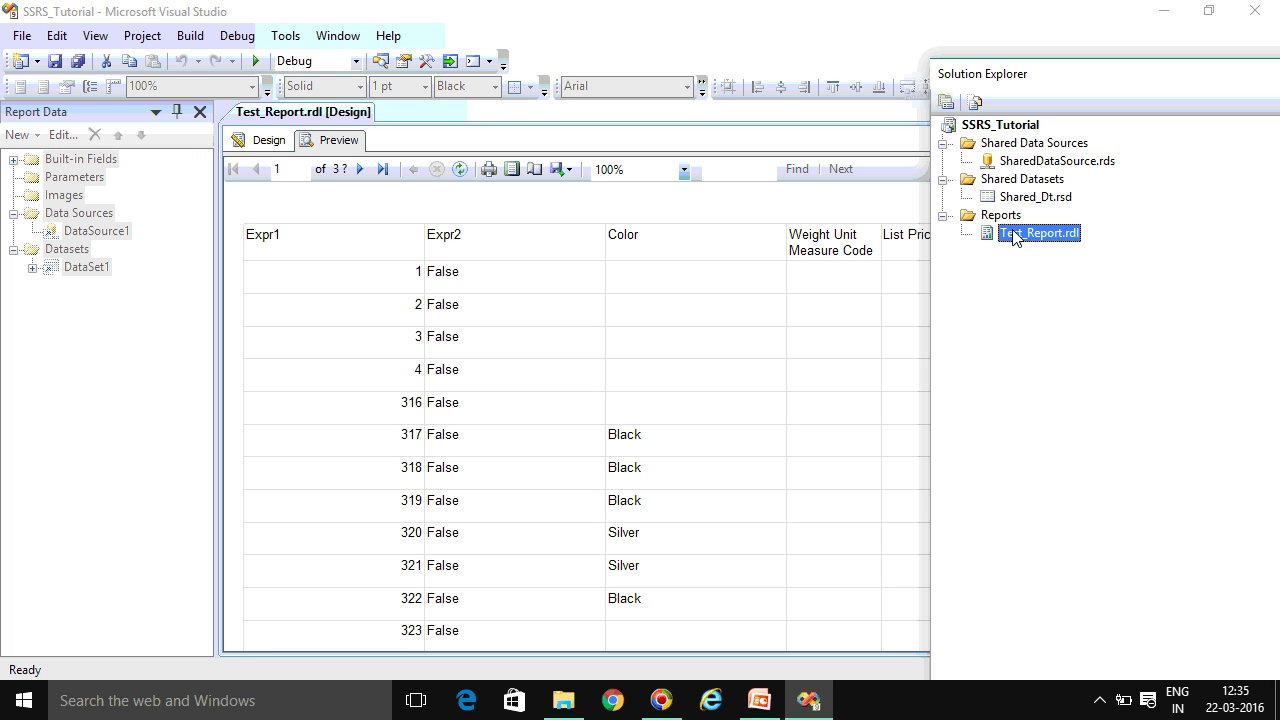
pyautogui.click(1020, 166)
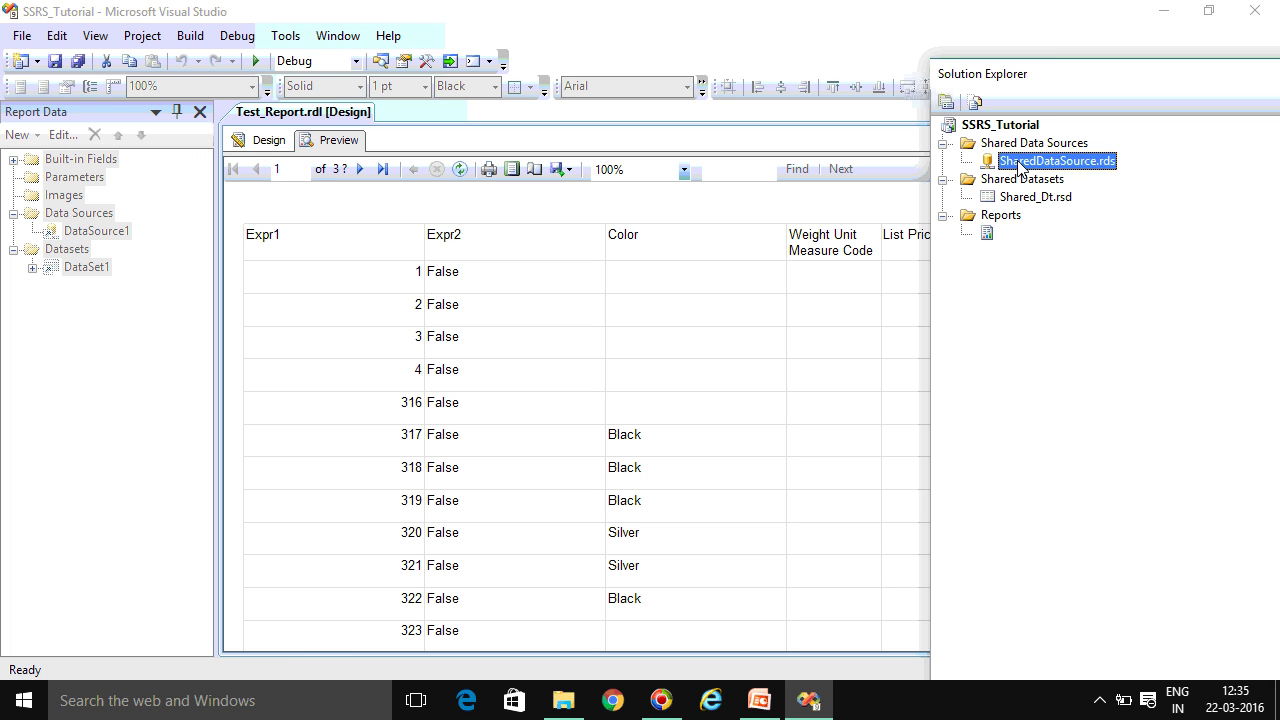
# Close the Report Data pane, return to Test_Report's design view and select the Reports folder
pyautogui.click(200, 111)
pyautogui.click(48, 136)
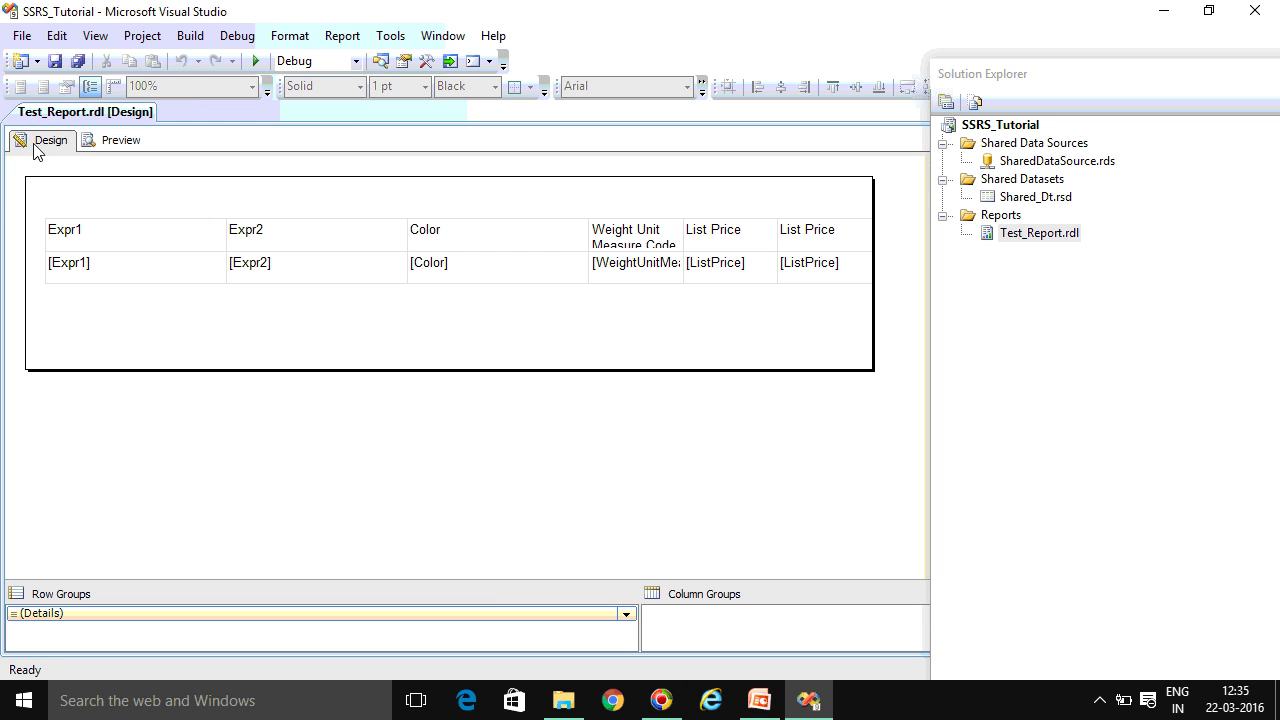
pyautogui.click(1012, 218)
# Start adding a new report item to the Reports folder
pyautogui.rightClick(1013, 218)
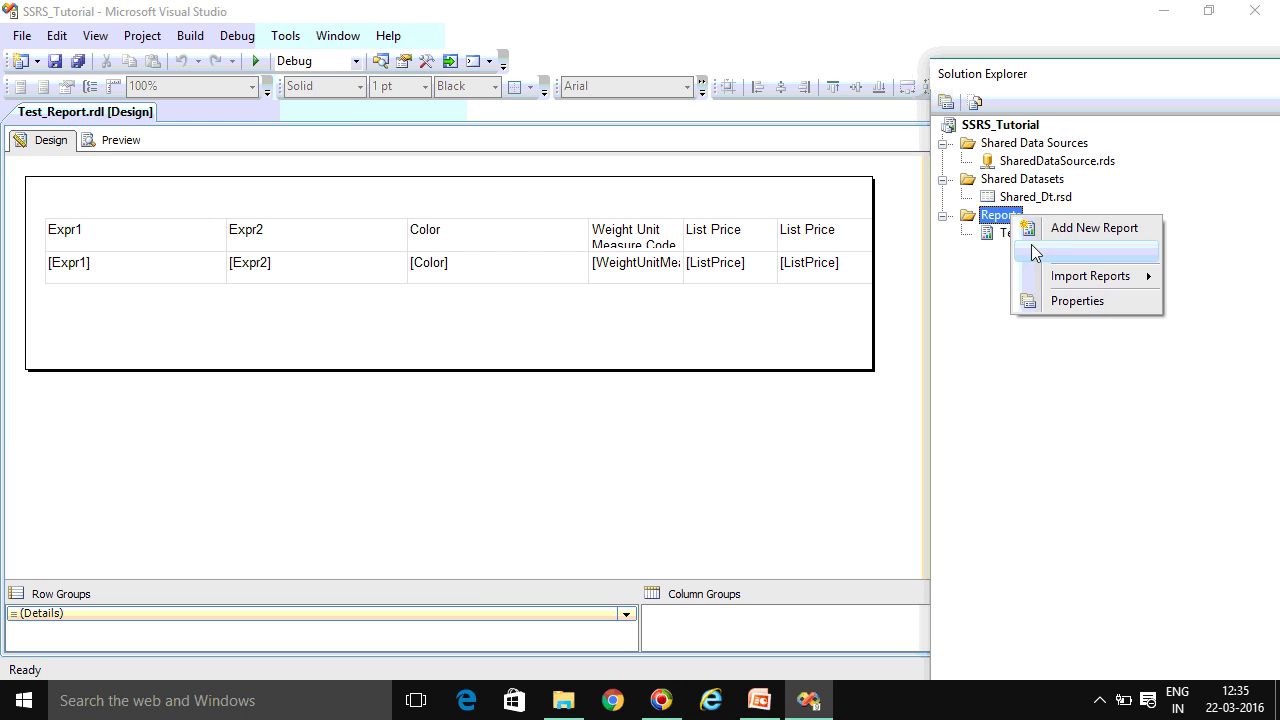
pyautogui.moveTo(1087, 258)
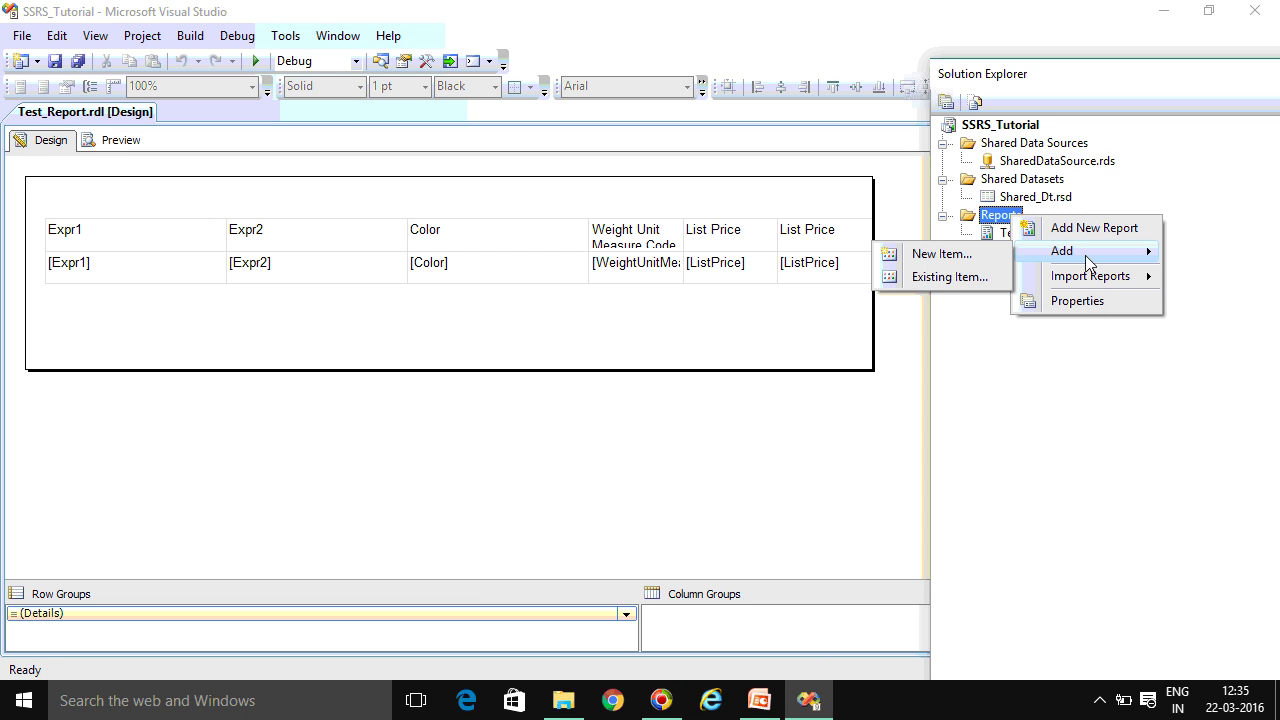
pyautogui.click(953, 255)
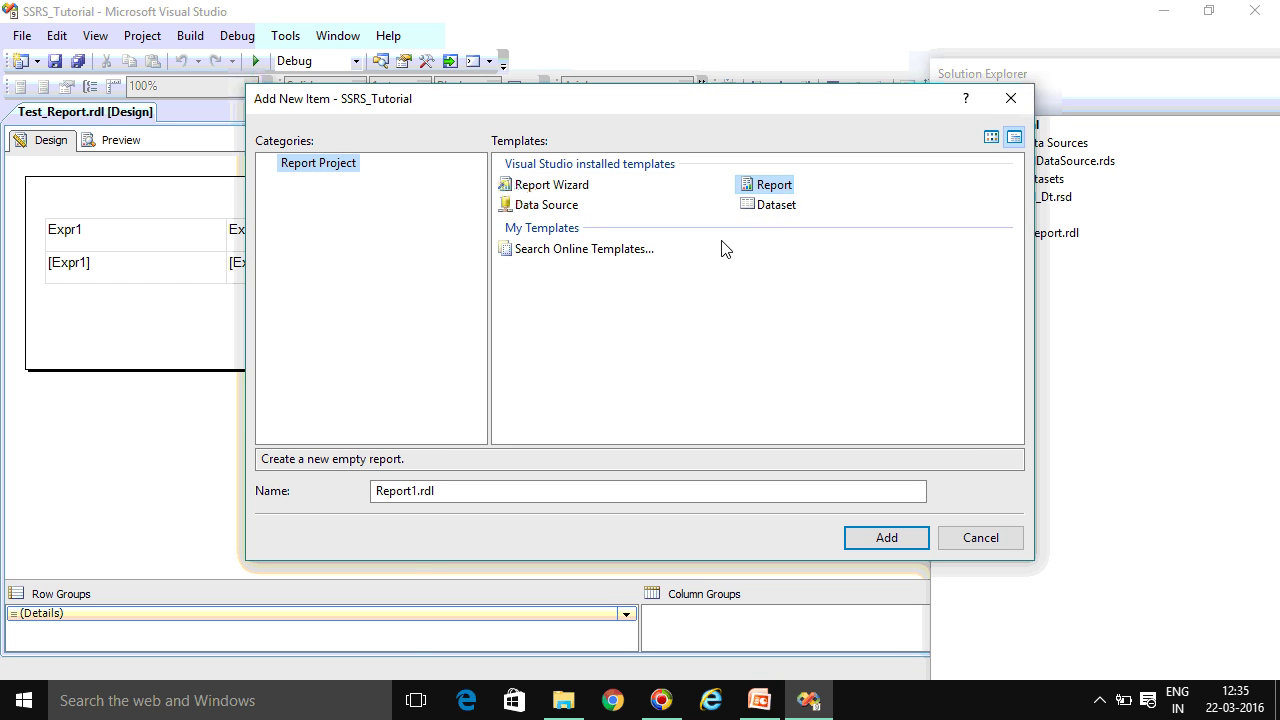
# Name the new report 'Sample Report', create it, and select Sample Report.rdl in the project
pyautogui.click(416, 491)
pyautogui.press('BackSpace')
pyautogui.press('BackSpace')
pyautogui.press('BackSpace')
pyautogui.press('BackSpace')
pyautogui.press('BackSpace')
pyautogui.press('BackSpace')
pyautogui.press('BackSpace')
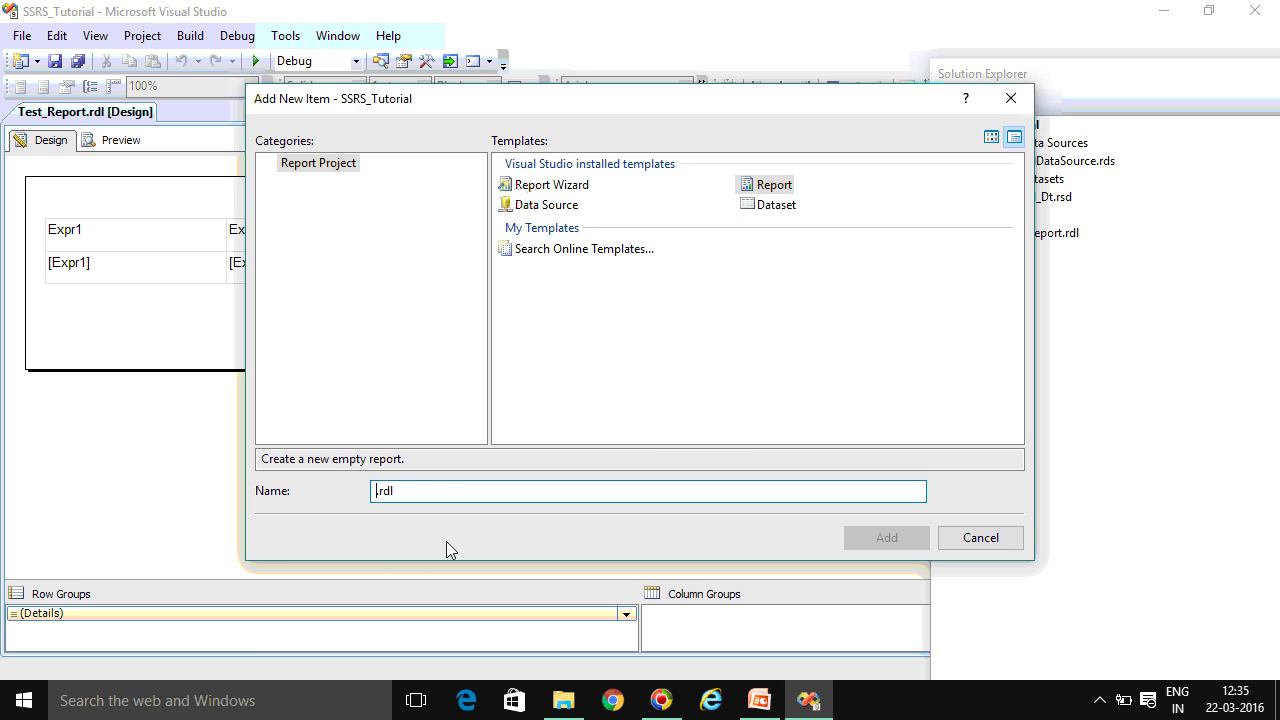
pyautogui.write('RE')
pyautogui.press('BackSpace')
pyautogui.write('e')
pyautogui.press('BackSpace')
pyautogui.press('BackSpace')
pyautogui.write('Sample')
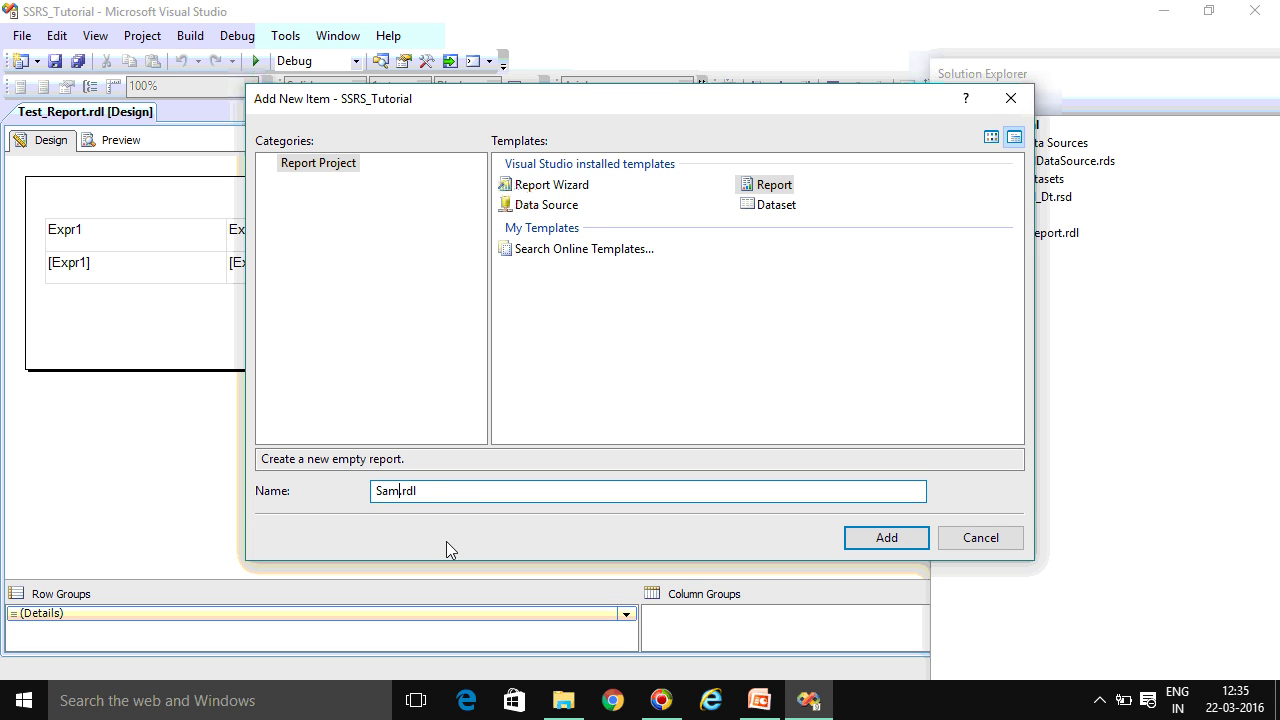
pyautogui.write(' REport')
pyautogui.press('BackSpace')
pyautogui.press('BackSpace')
pyautogui.press('BackSpace')
pyautogui.press('BackSpace')
pyautogui.press('BackSpace')
pyautogui.write('eport')
pyautogui.click(888, 537)
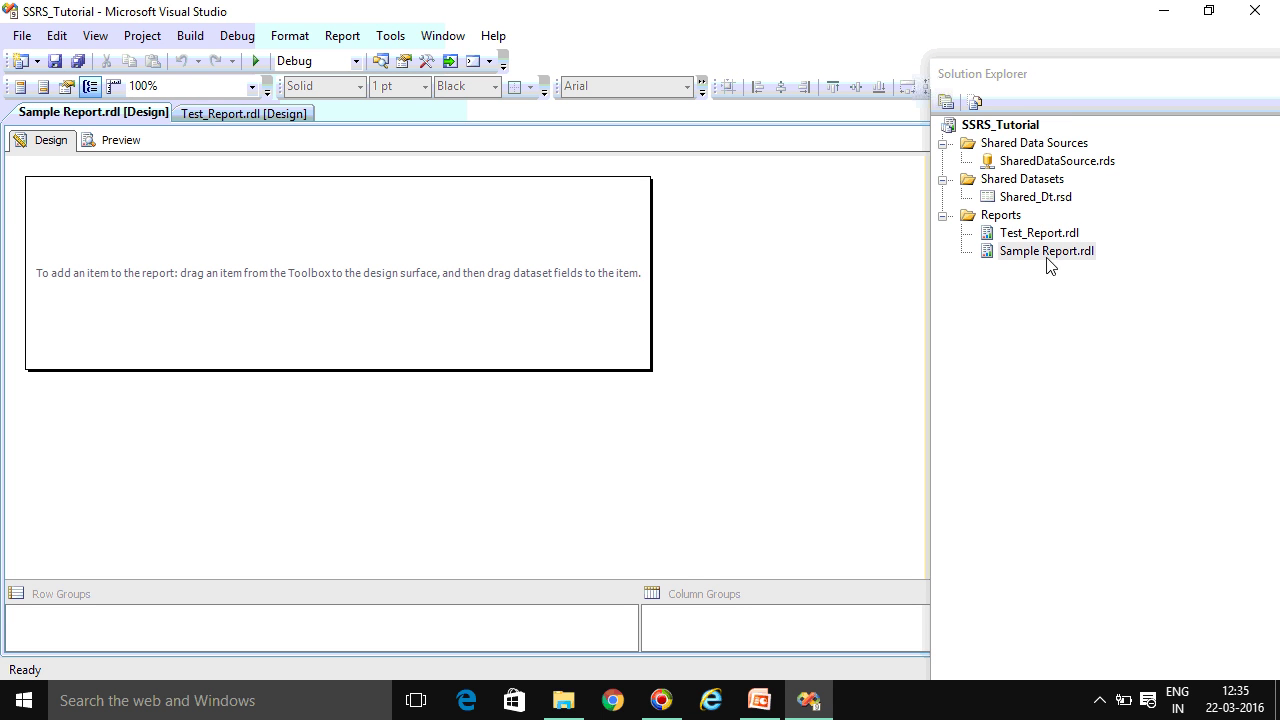
pyautogui.click(1002, 258)
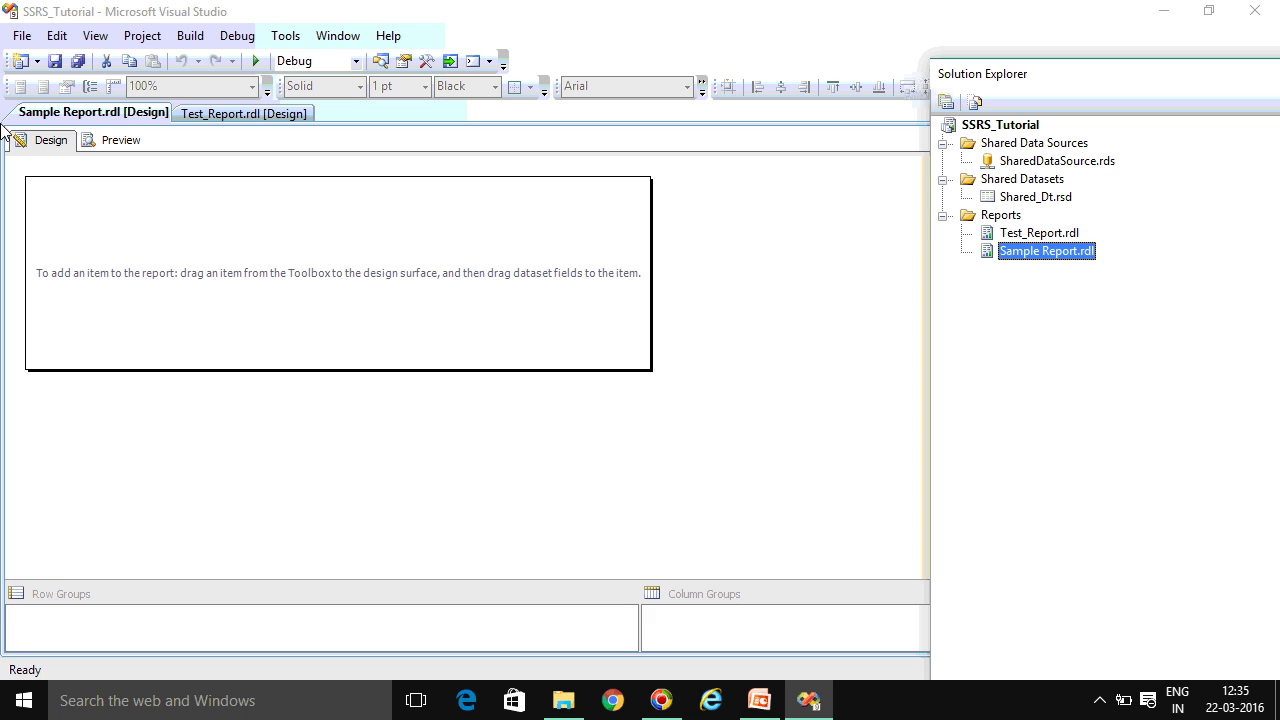
# Look through the View menu and switch briefly to Test_Report.rdl, then back to Sample Report.rdl
pyautogui.click(95, 36)
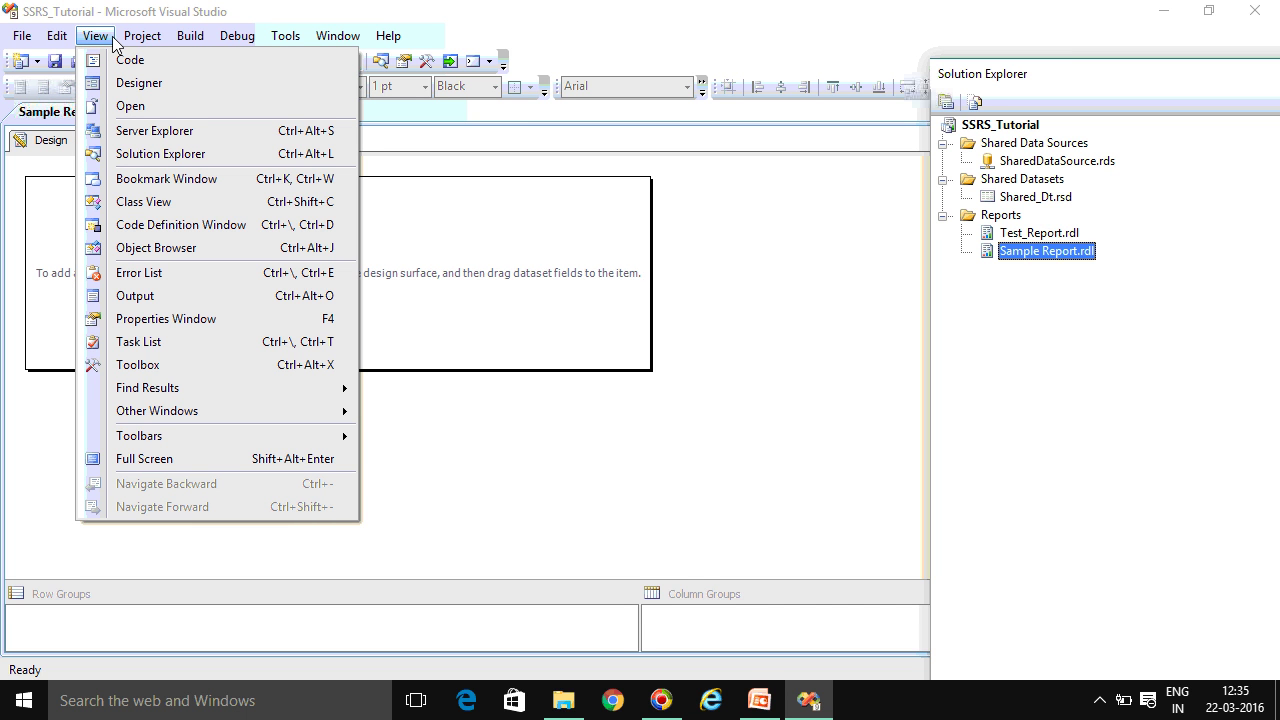
pyautogui.moveTo(141, 42)
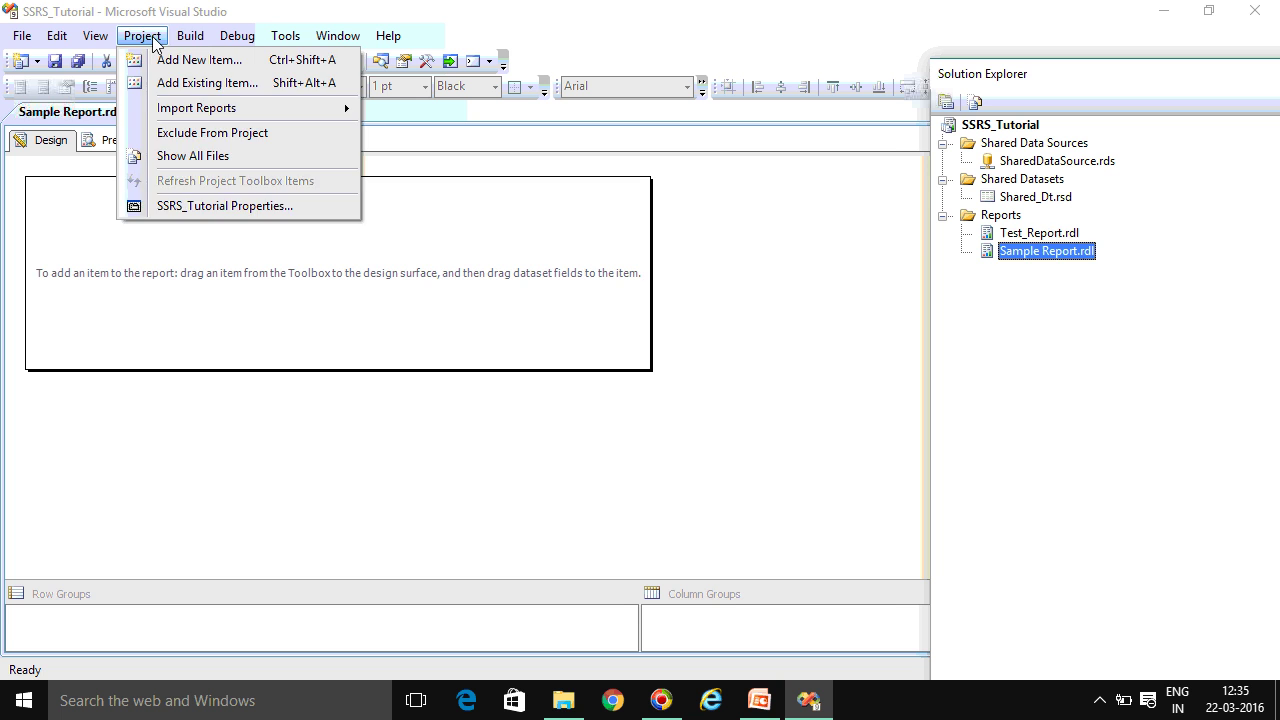
pyautogui.click(229, 109)
pyautogui.click(102, 115)
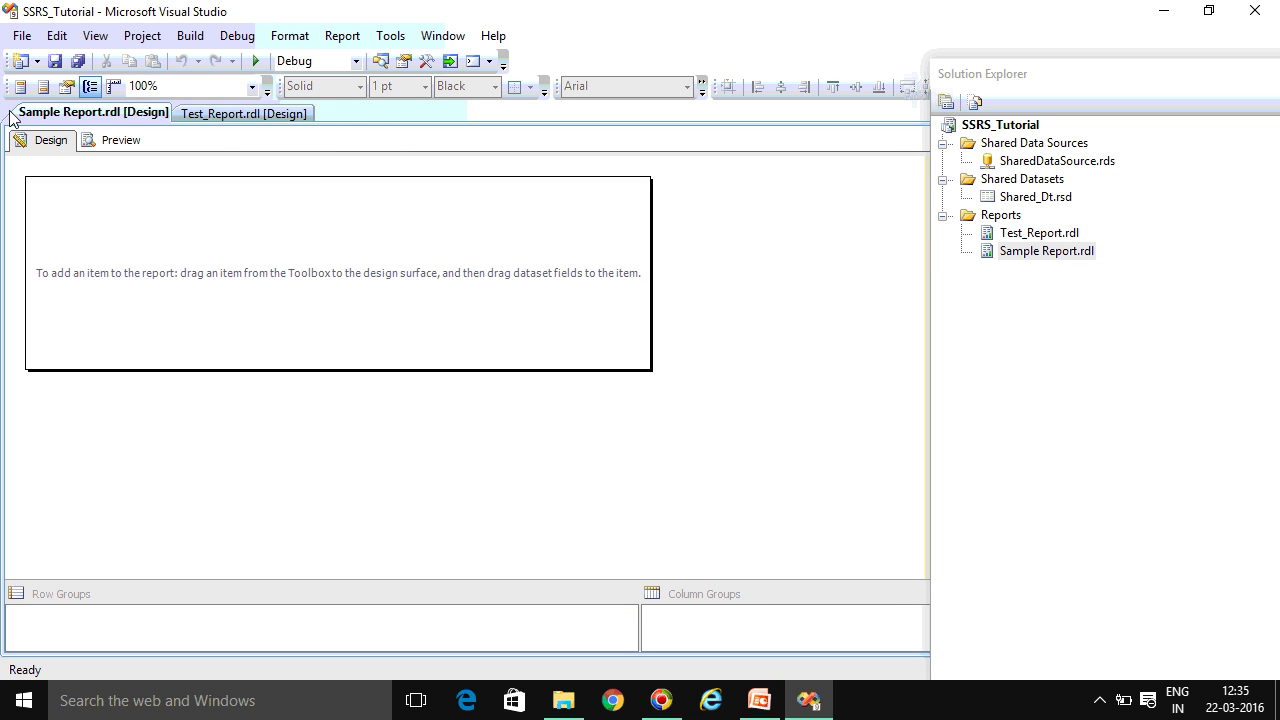
# Show the Report Data pane from the View menu and bring up the Data Sources options
pyautogui.click(140, 40)
pyautogui.moveTo(97, 50)
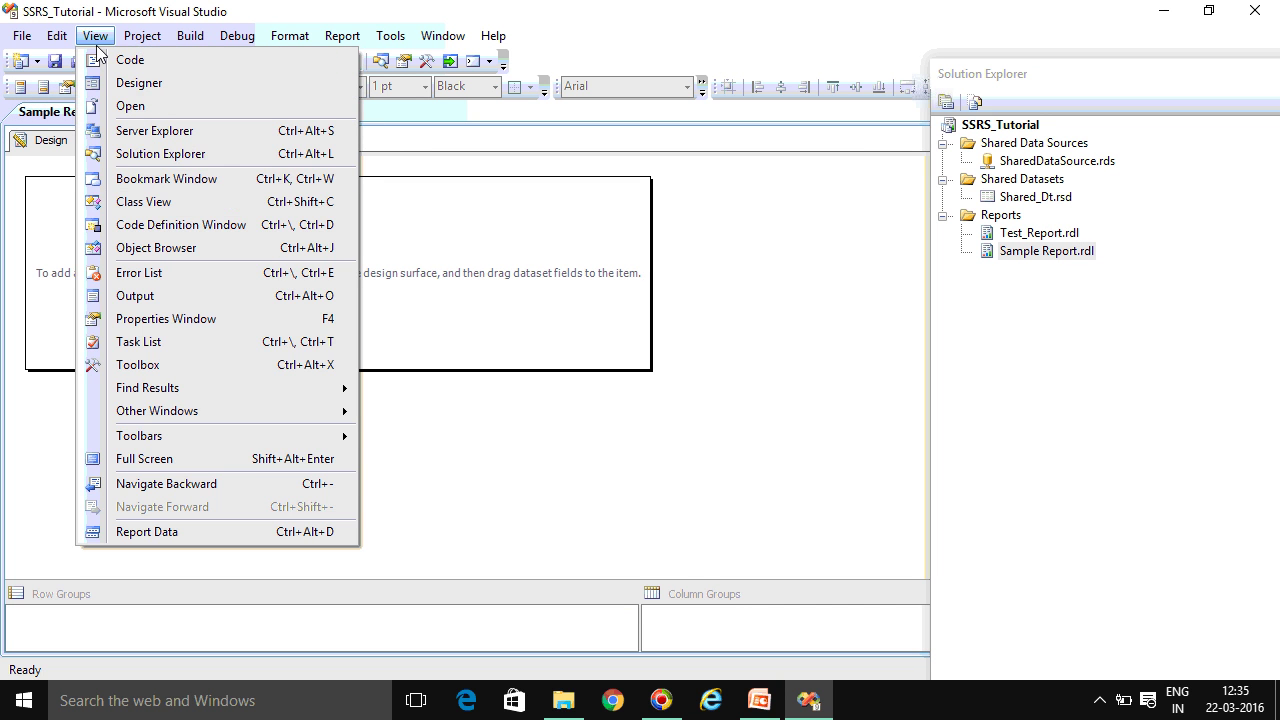
pyautogui.click(146, 532)
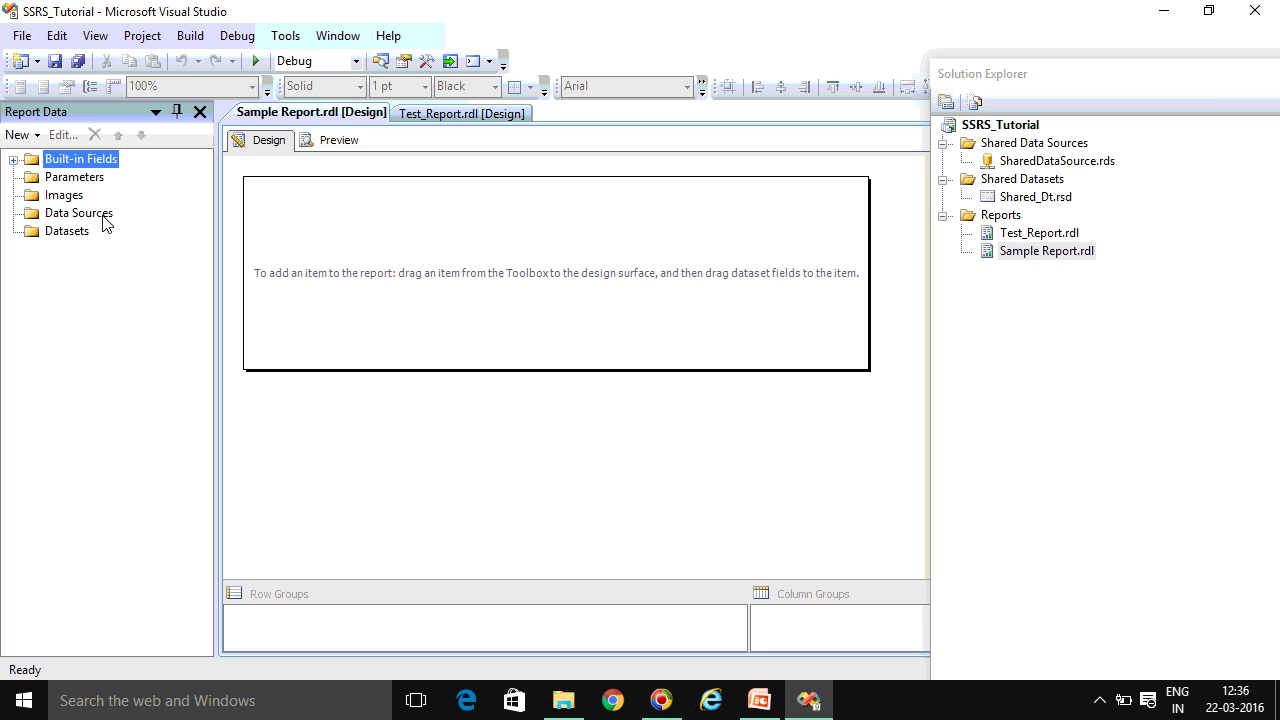
pyautogui.rightClick(105, 220)
# Add a data source that references the shared SharedDataSource
pyautogui.click(127, 229)
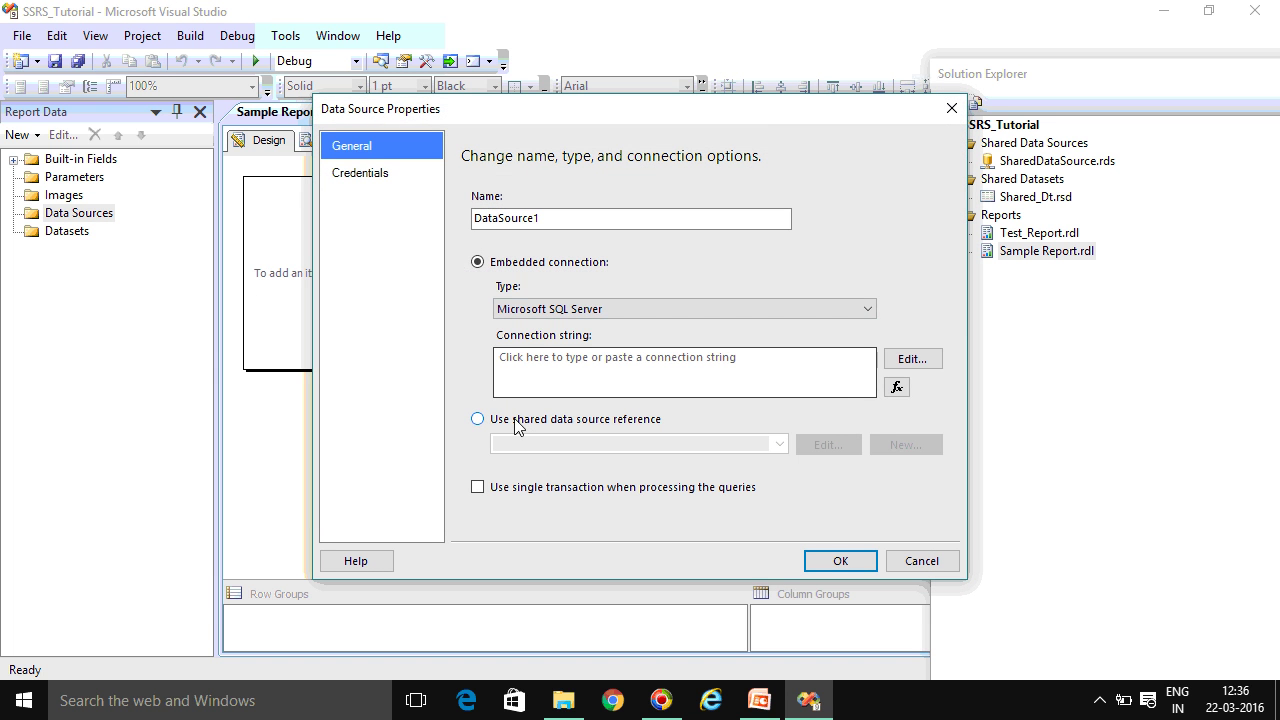
pyautogui.click(519, 424)
pyautogui.click(779, 444)
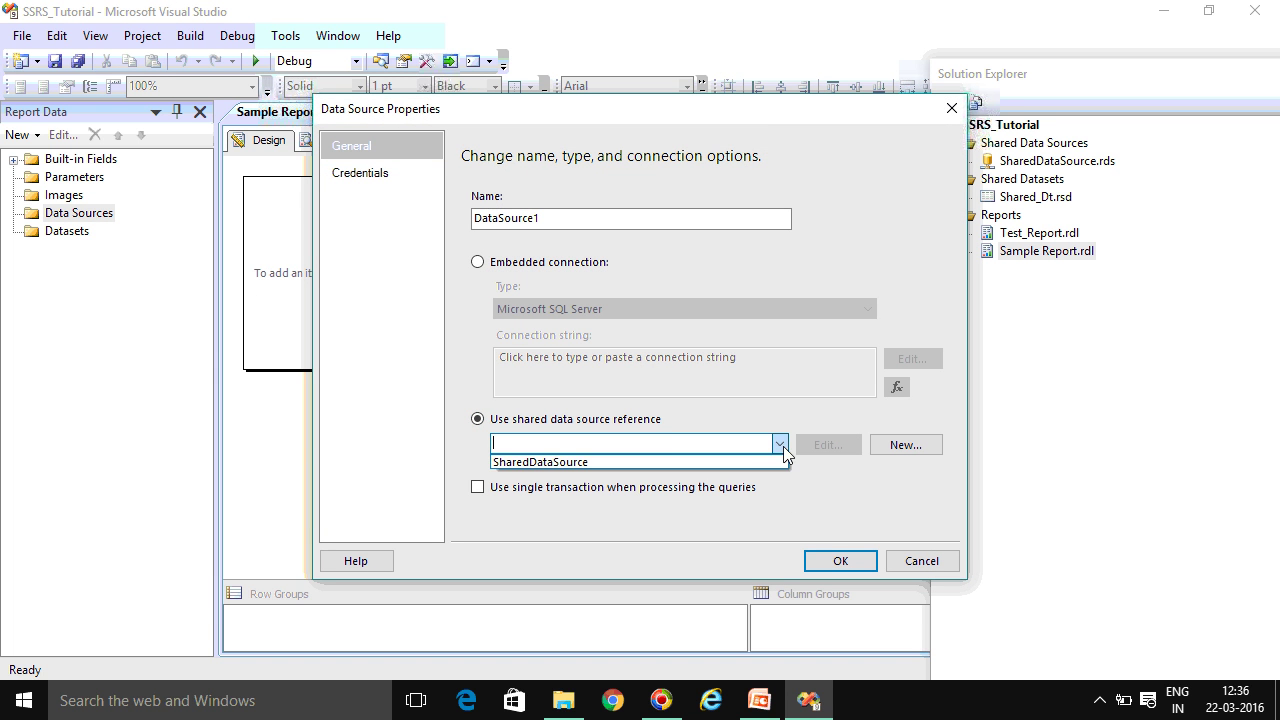
pyautogui.click(623, 461)
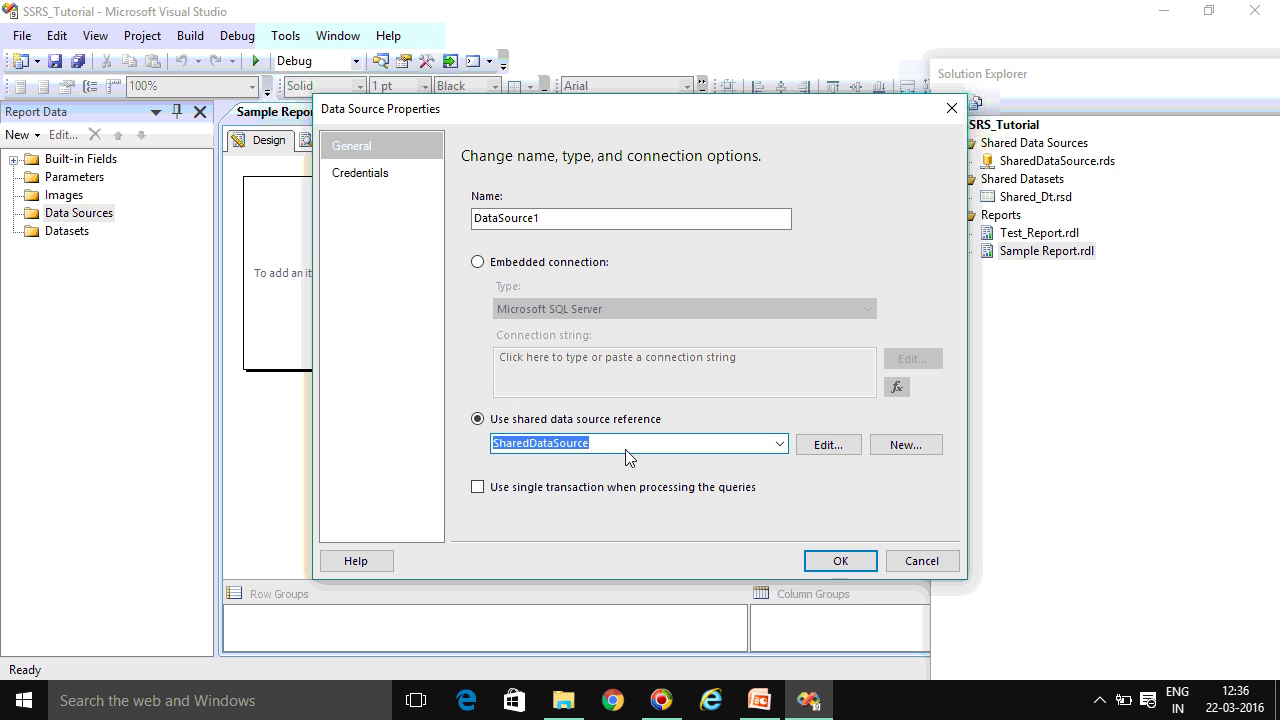
pyautogui.click(841, 561)
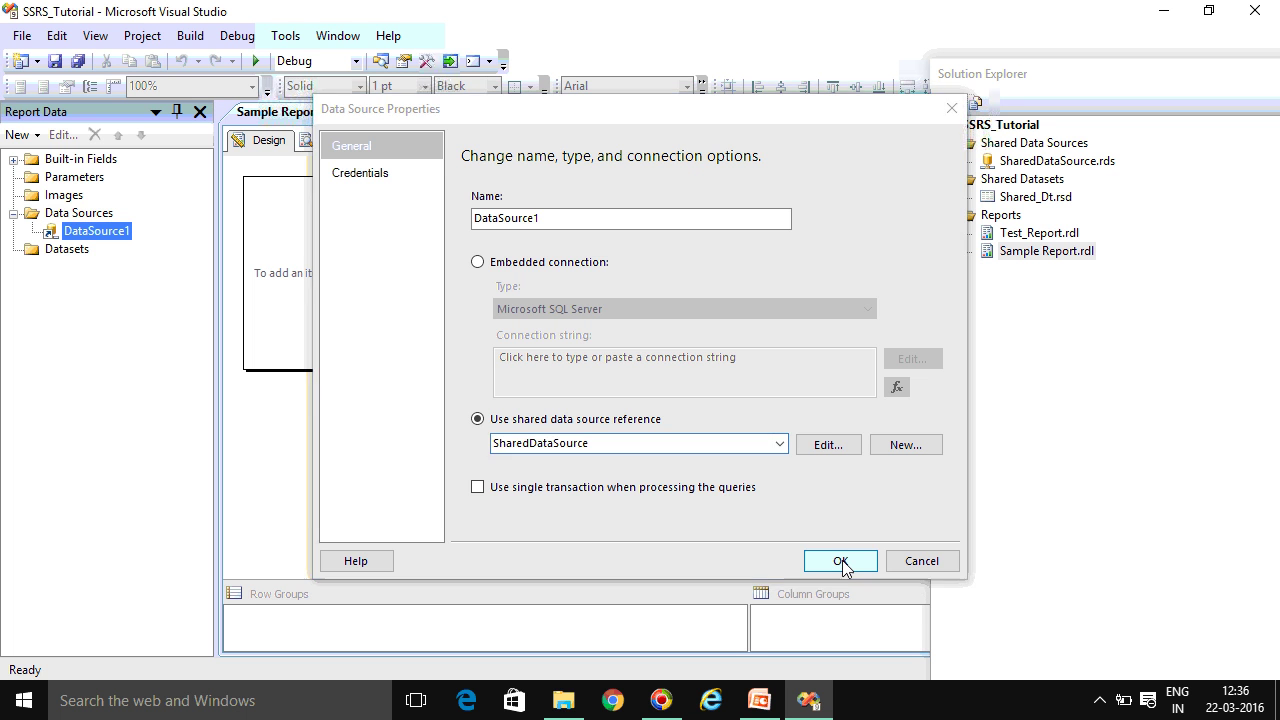
# Add a dataset based on the shared dataset Shared_Dt
pyautogui.click(70, 252)
pyautogui.rightClick(72, 255)
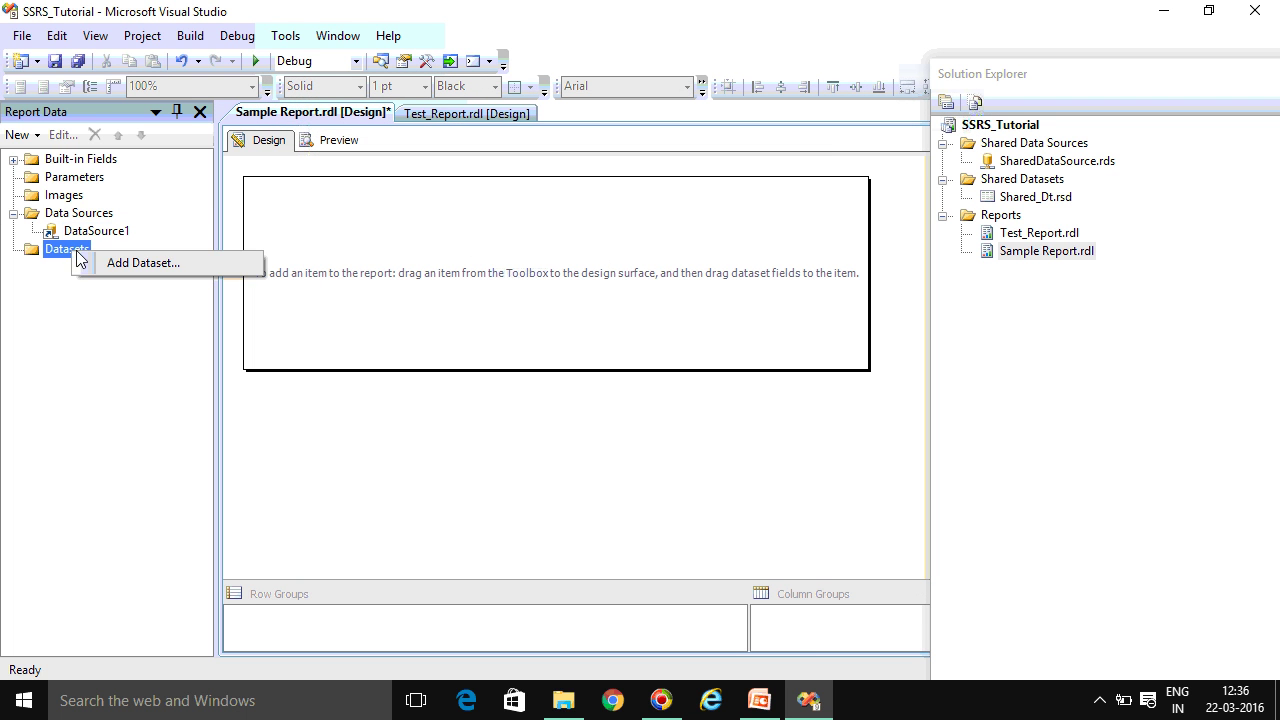
pyautogui.click(116, 268)
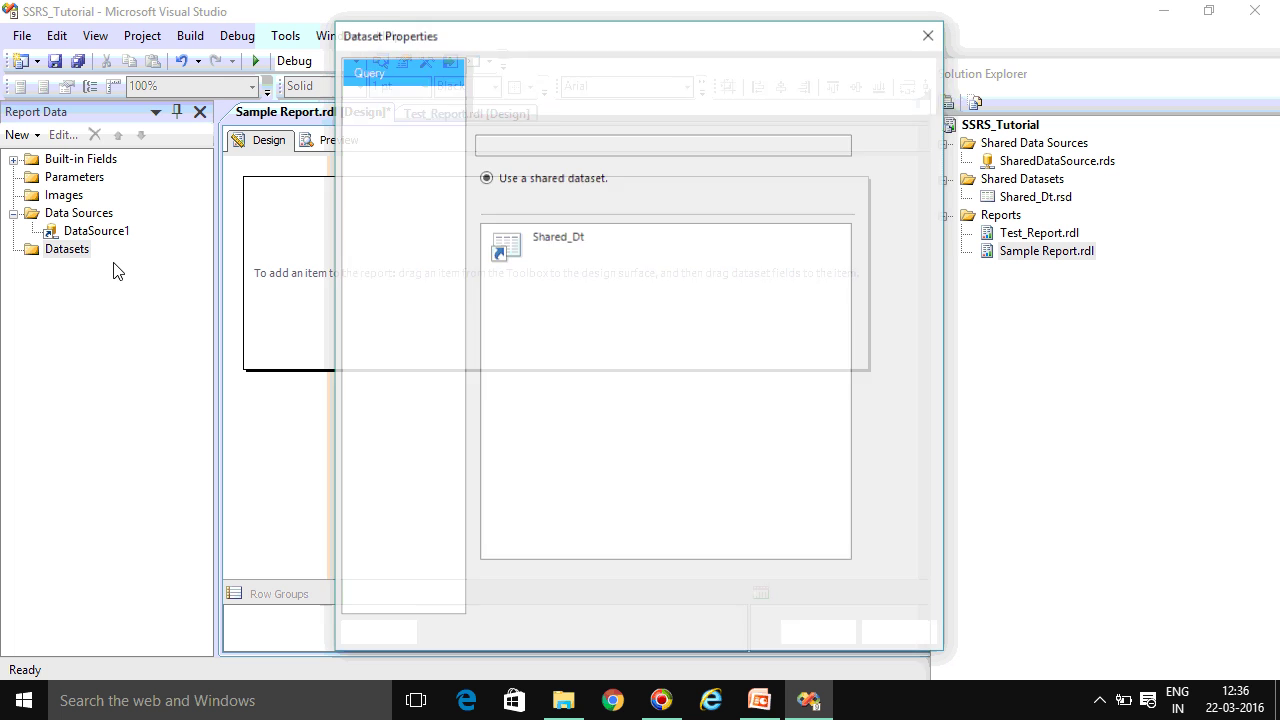
pyautogui.click(555, 258)
pyautogui.click(819, 635)
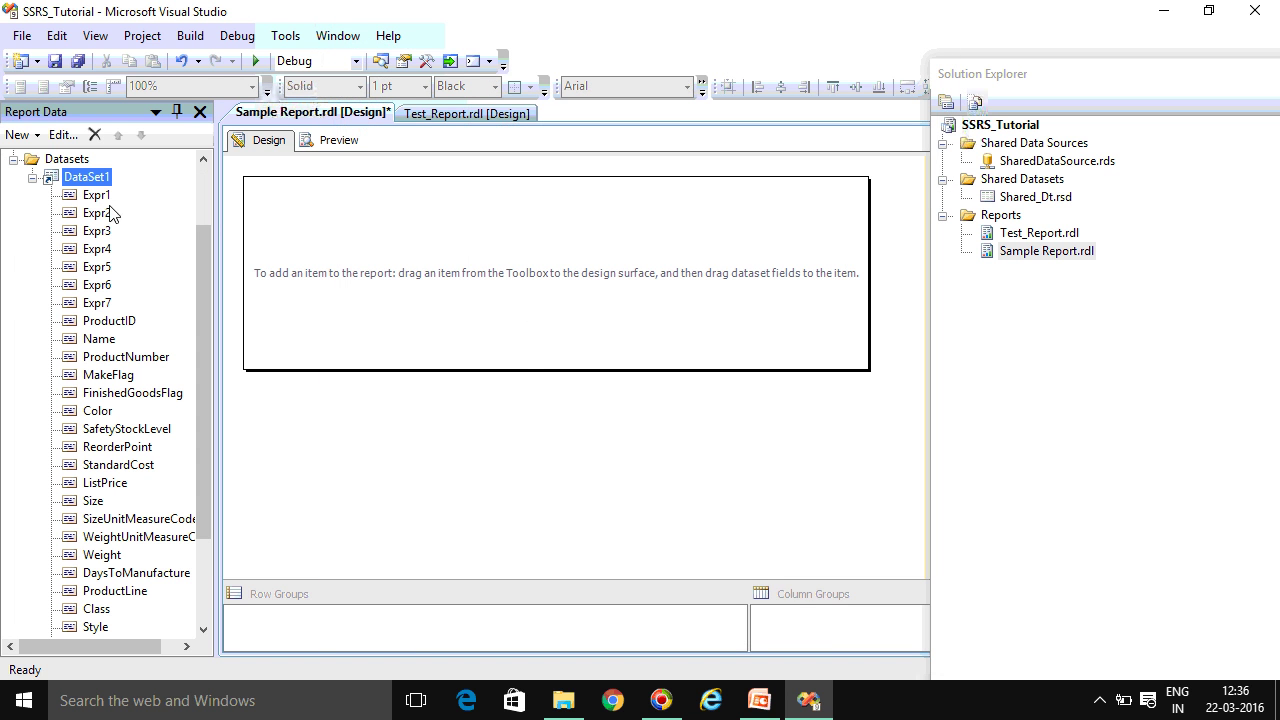
# Insert a matrix into the report body, with Style as the rows field and Size in the data cell
pyautogui.rightClick(357, 233)
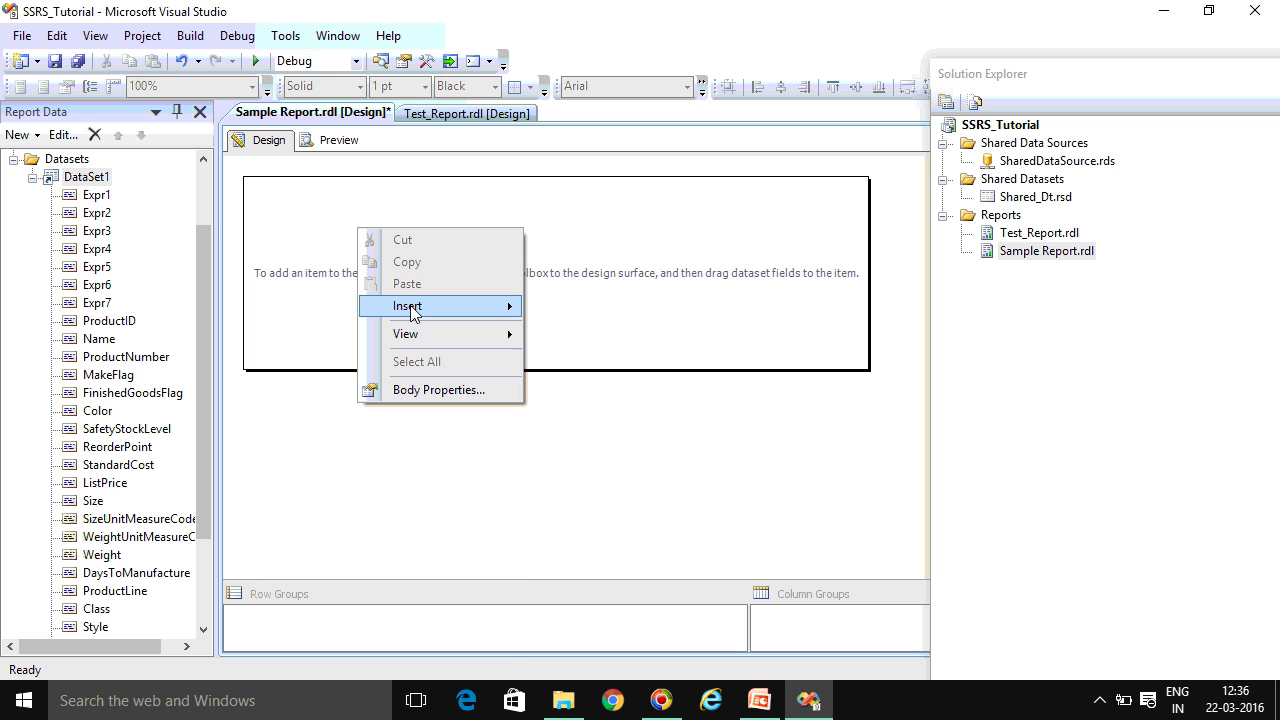
pyautogui.moveTo(412, 306)
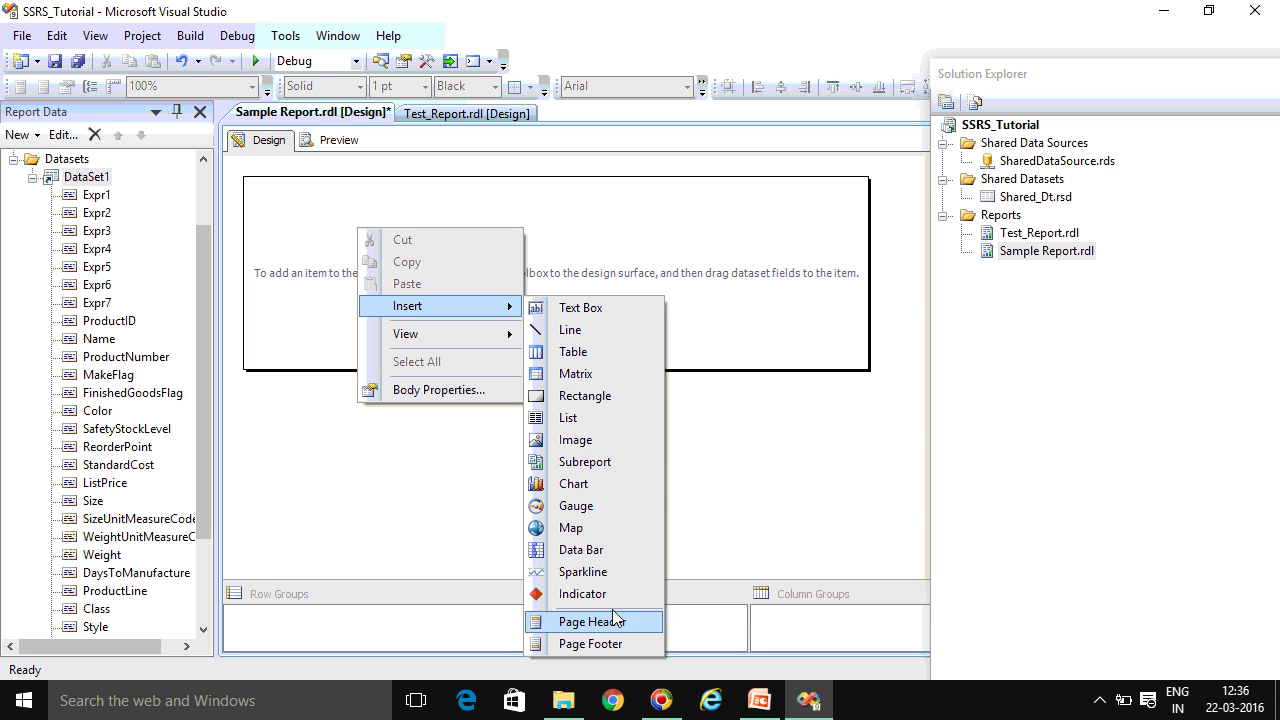
pyautogui.click(396, 258)
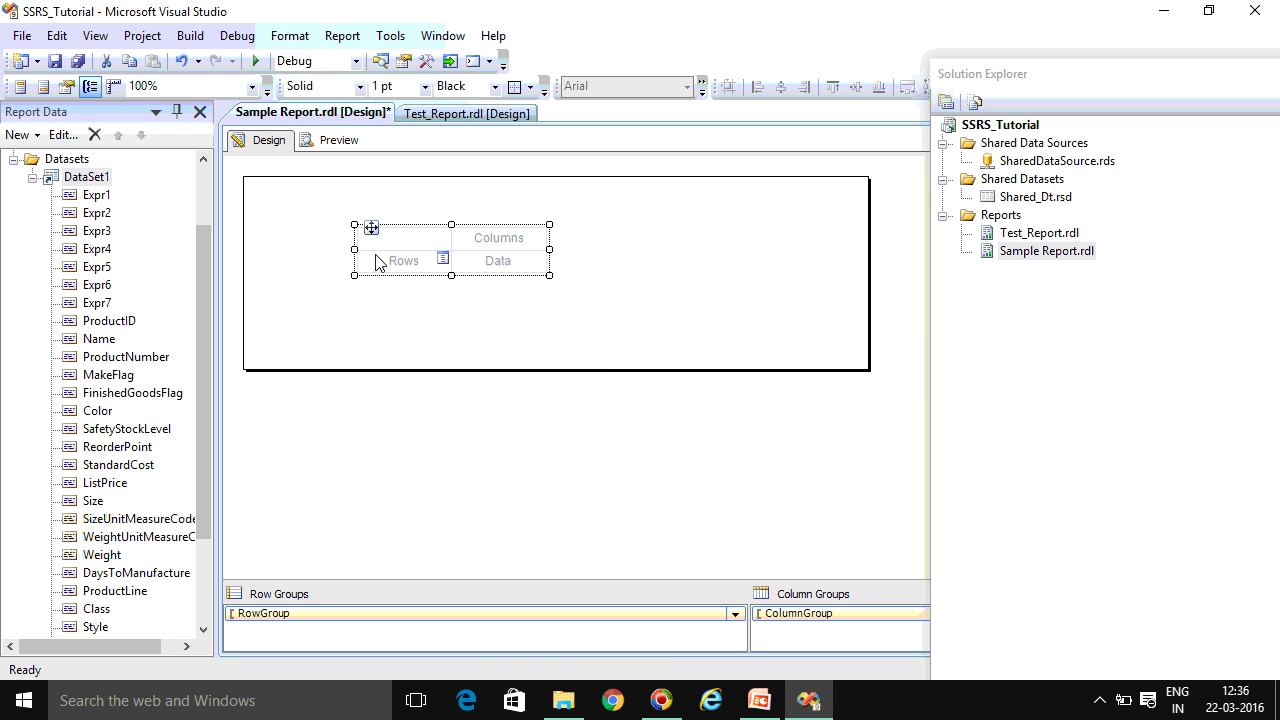
pyautogui.click(443, 260)
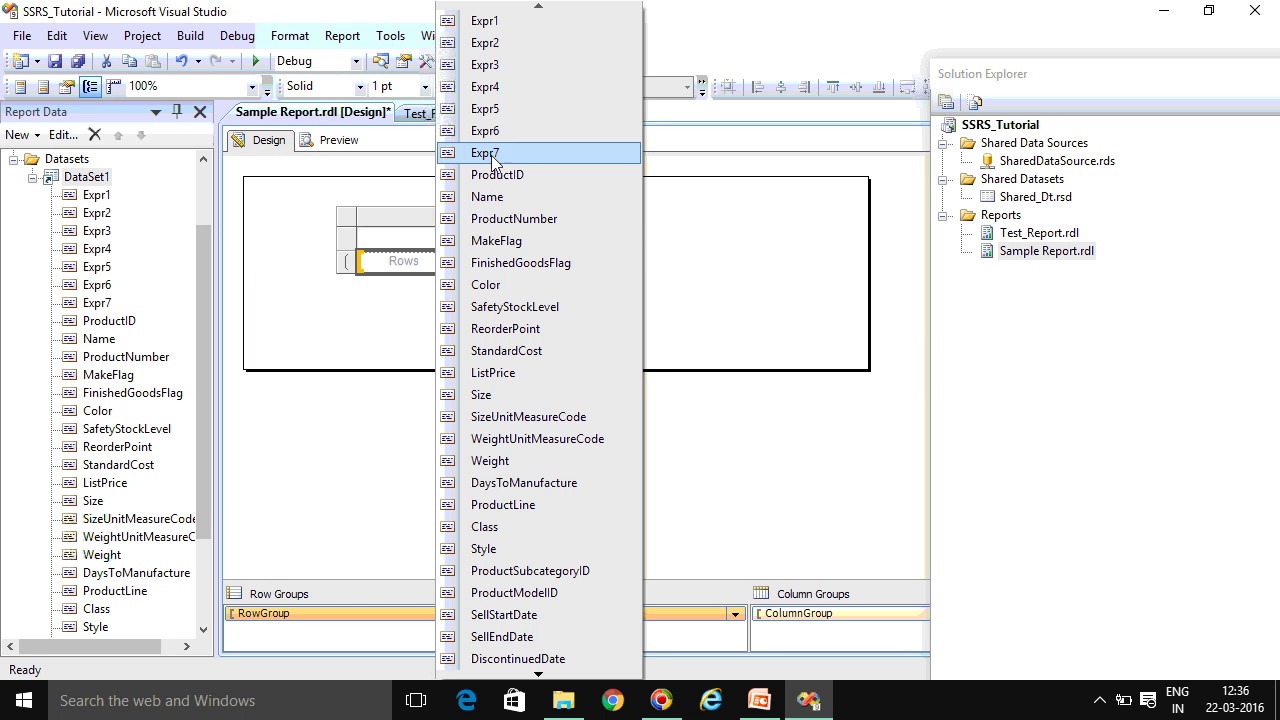
pyautogui.click(533, 553)
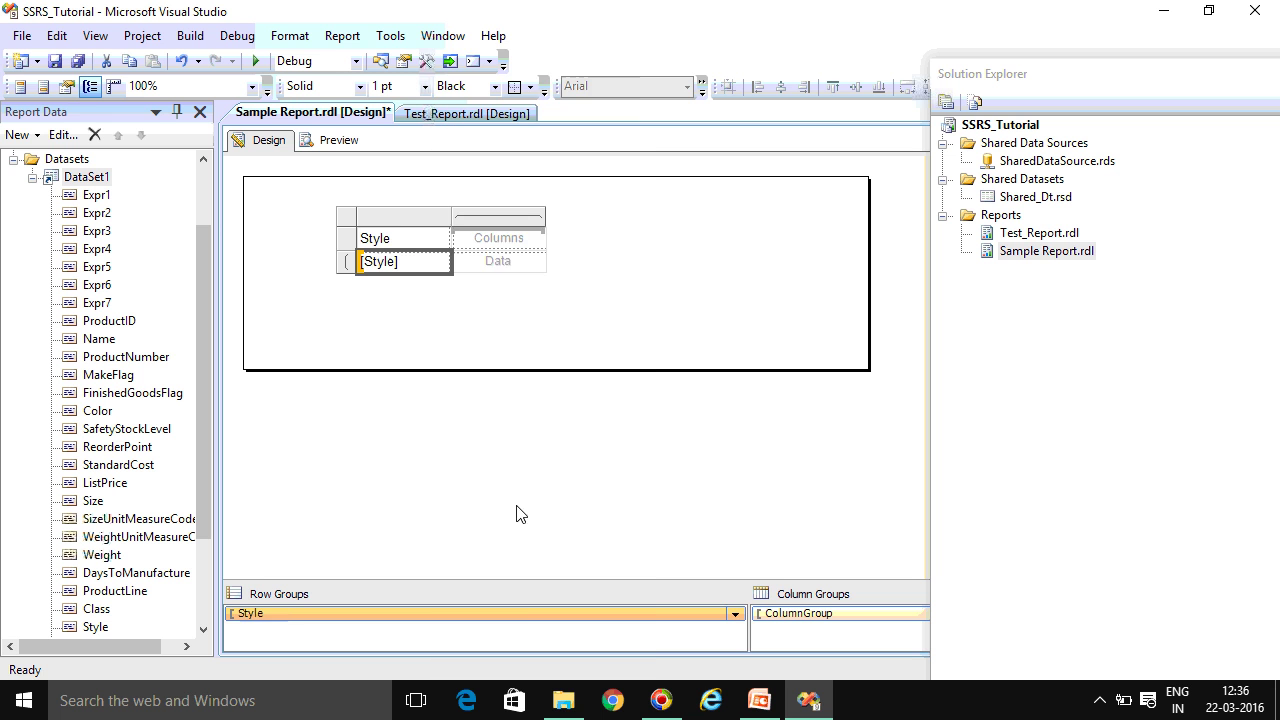
pyautogui.click(541, 262)
pyautogui.click(577, 395)
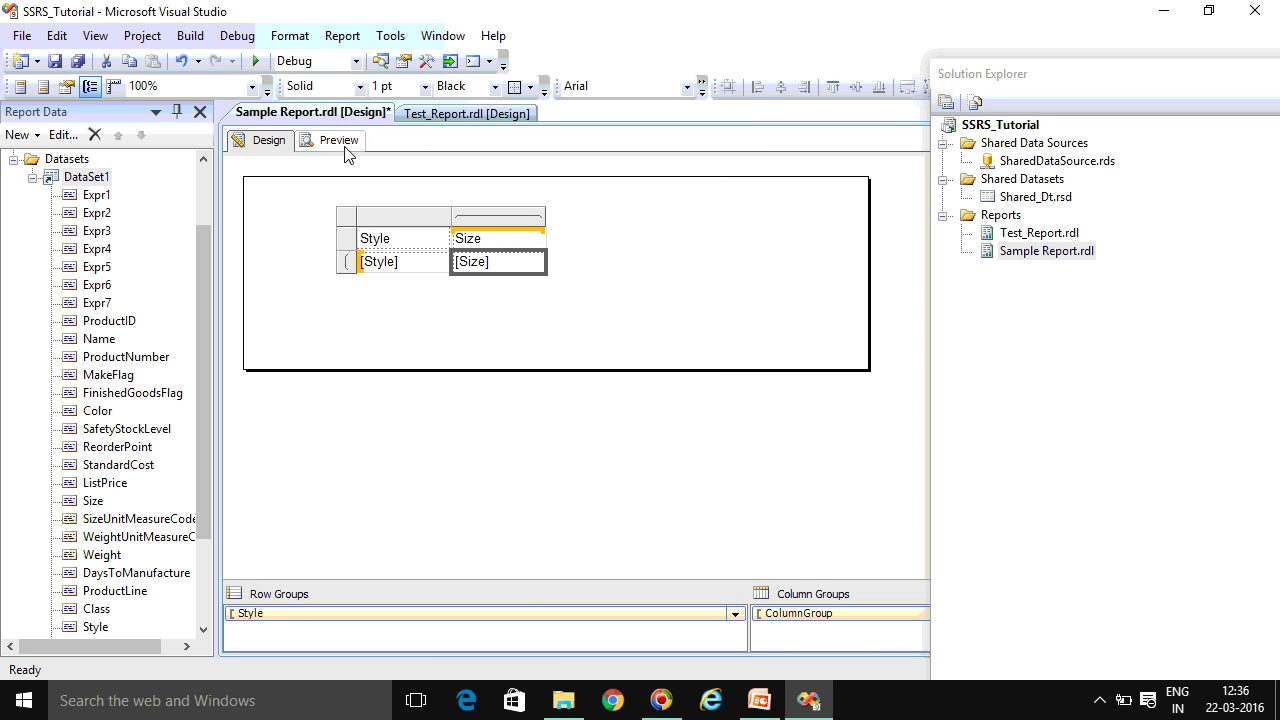
pyautogui.click(340, 141)
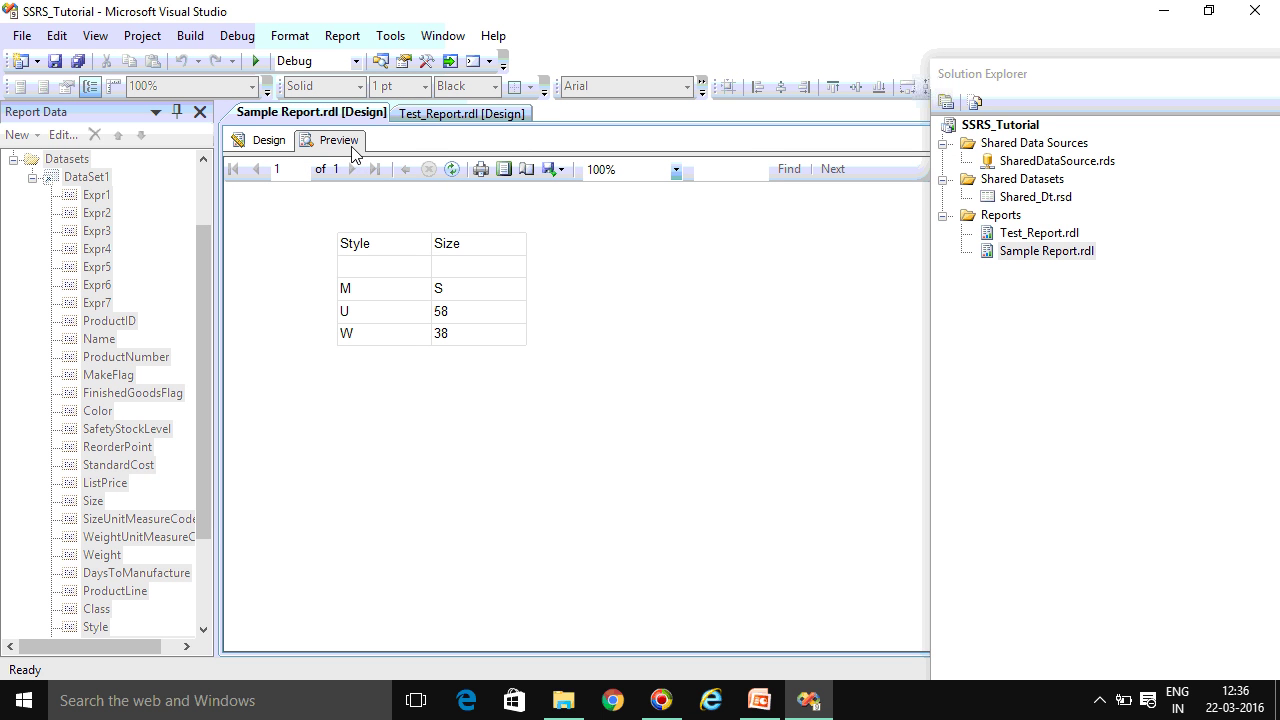
# Browse the project files in Solution Explorer, then minimise Visual Studio and PowerPoint to show the desktop
pyautogui.click(1068, 164)
pyautogui.click(1048, 199)
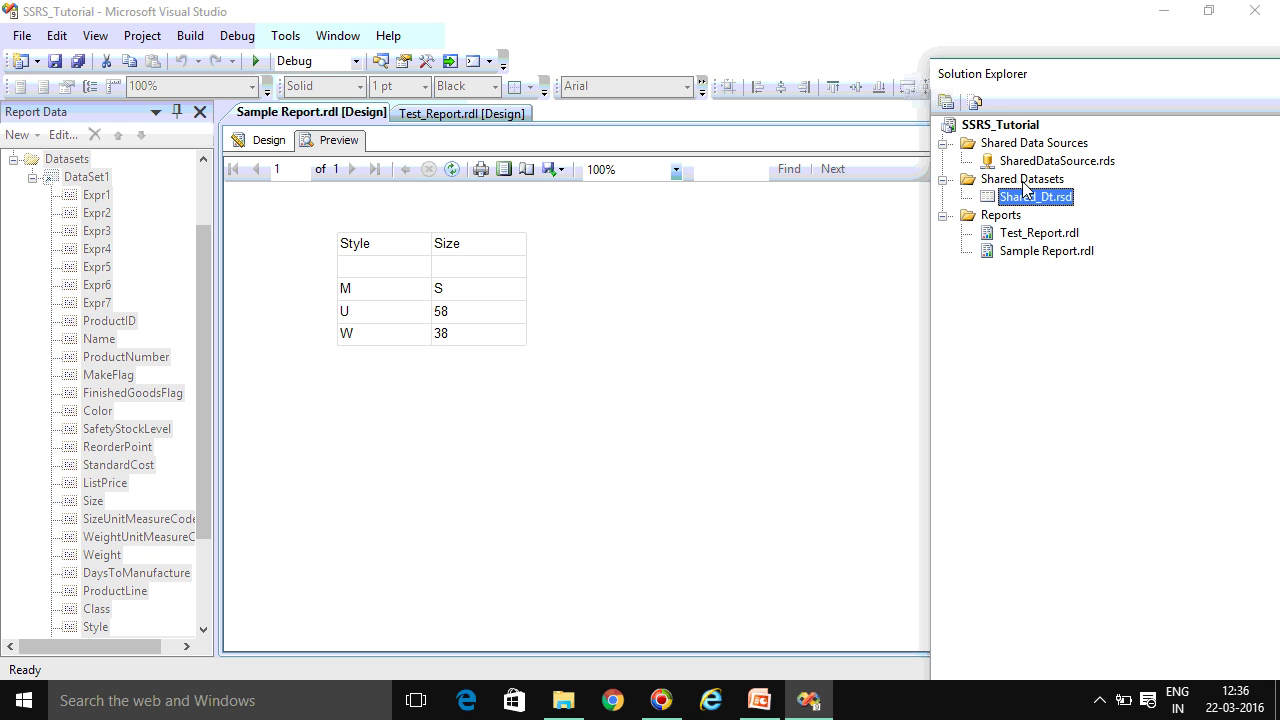
pyautogui.click(1005, 145)
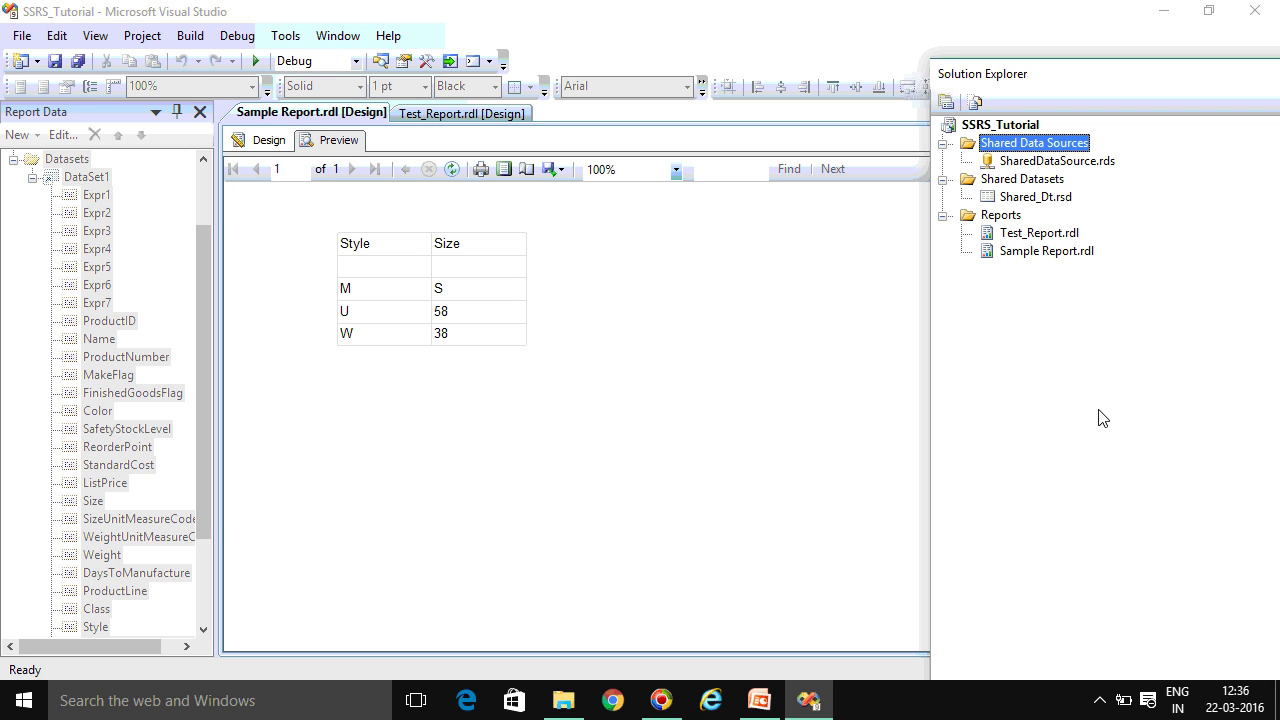
pyautogui.click(1008, 217)
pyautogui.click(1032, 236)
pyautogui.click(1046, 251)
pyautogui.click(1040, 234)
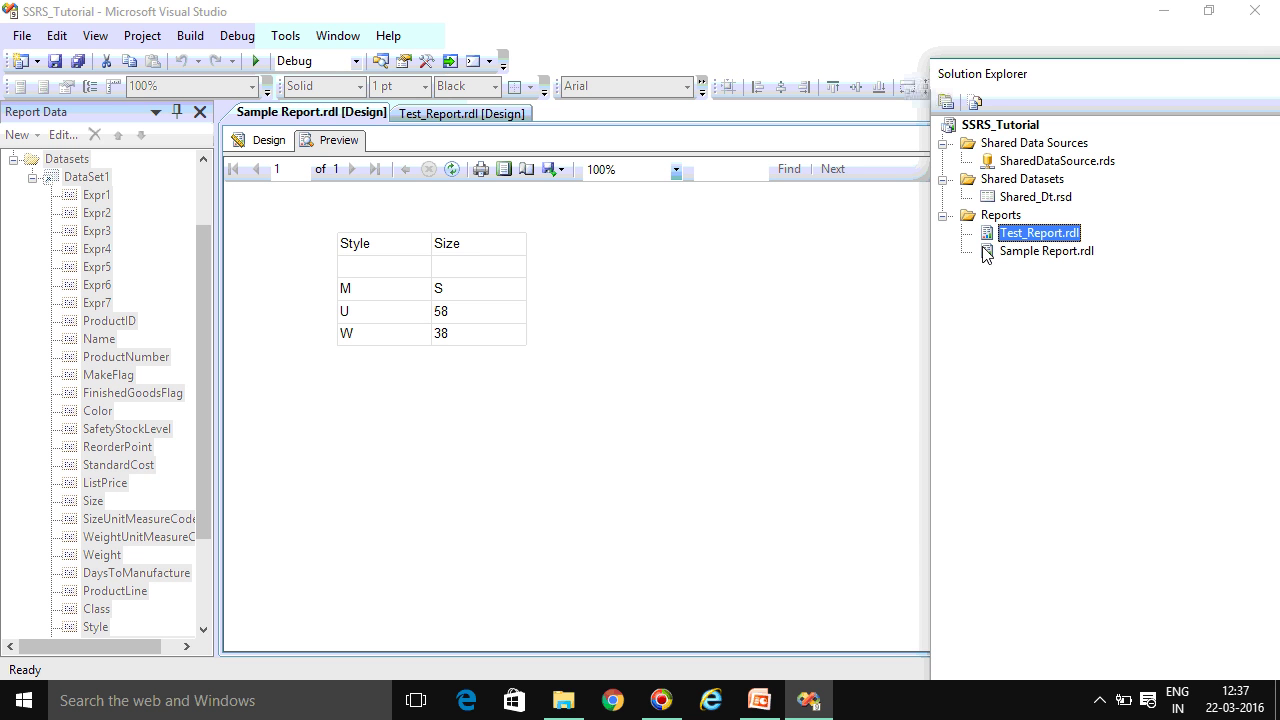
pyautogui.click(1163, 11)
pyautogui.click(1163, 13)
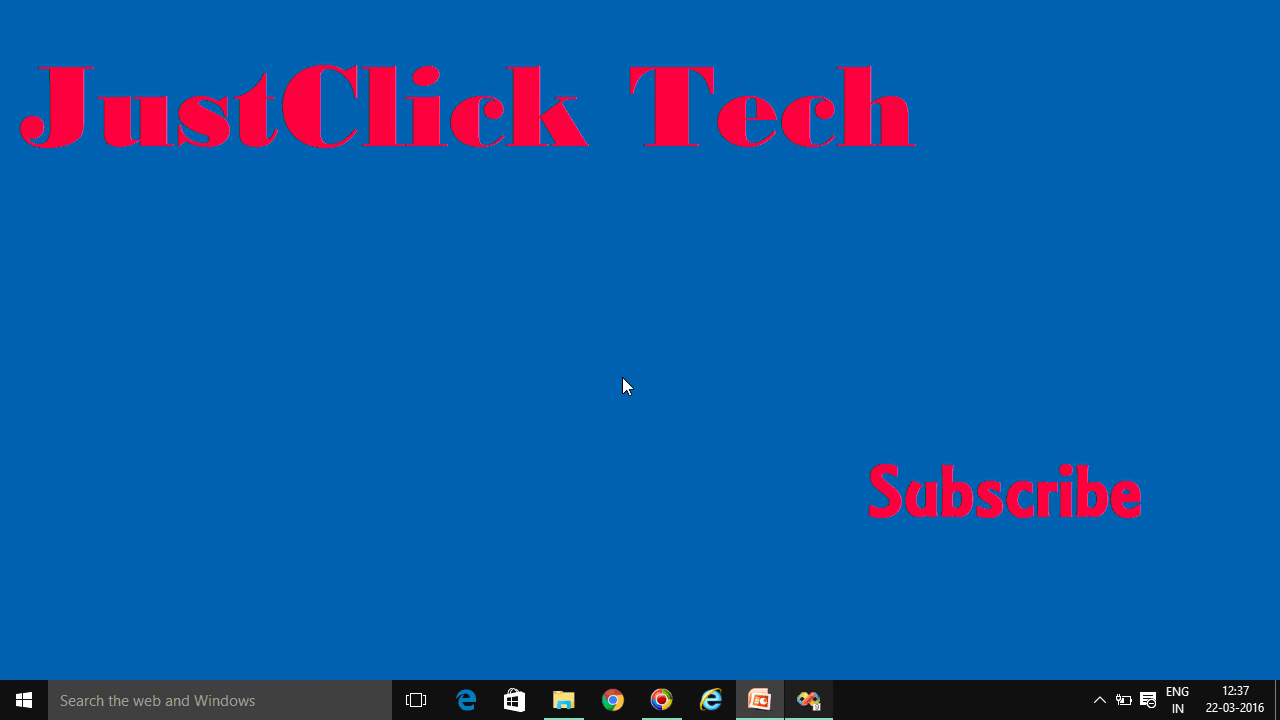